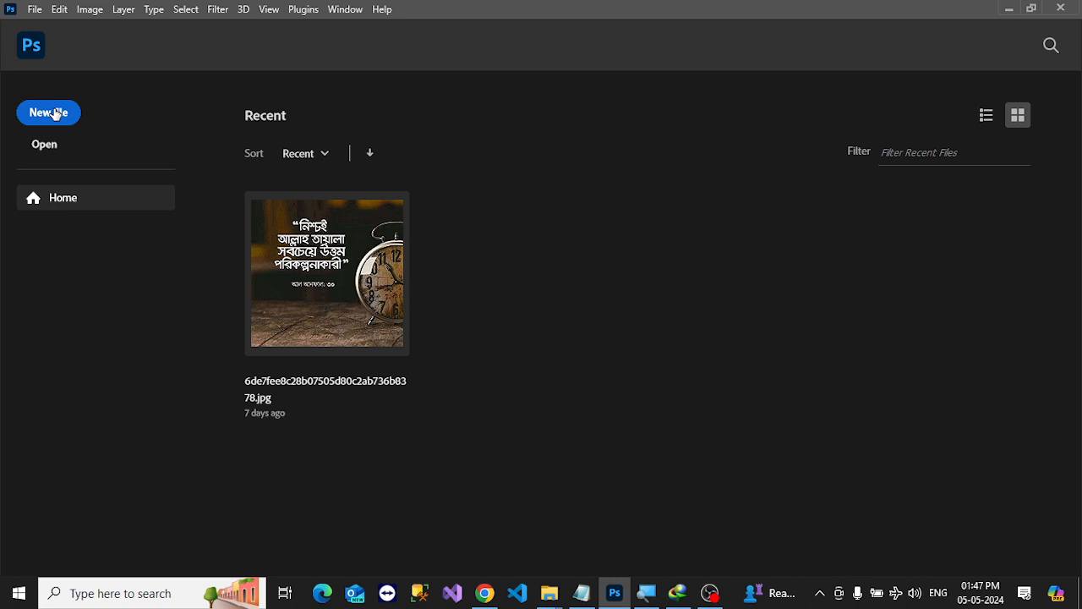
# Step: Switch to Chrome and copy the orange cat image from the Alley Cat Allies preview in the Google image results
pyautogui.hotkey('ctrl', 'n')
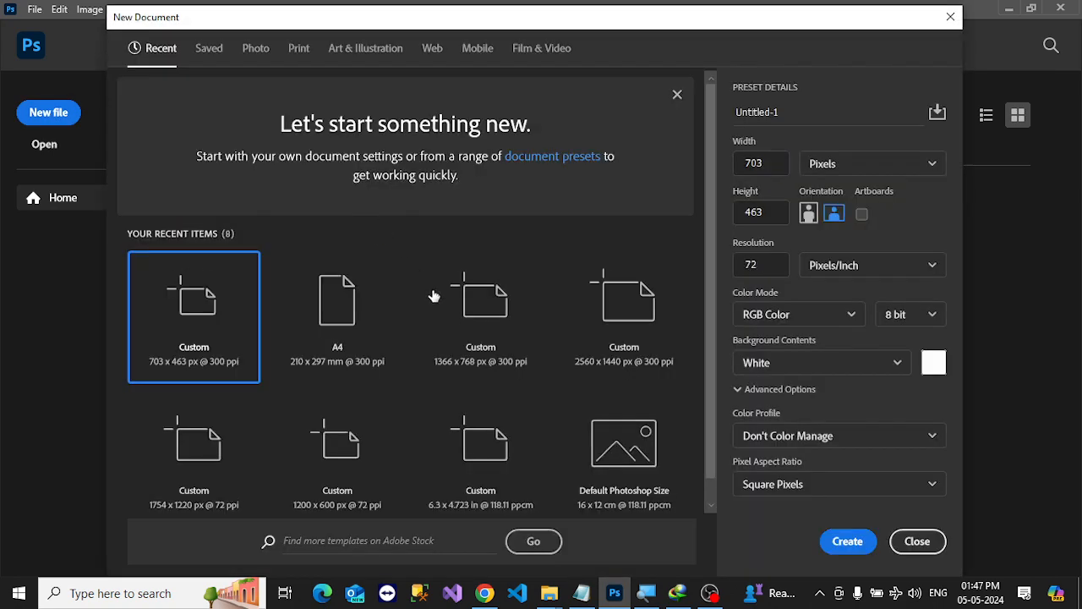
pyautogui.press('Escape')
pyautogui.hotkey('alt', 'Tab')
pyautogui.press('Tab')
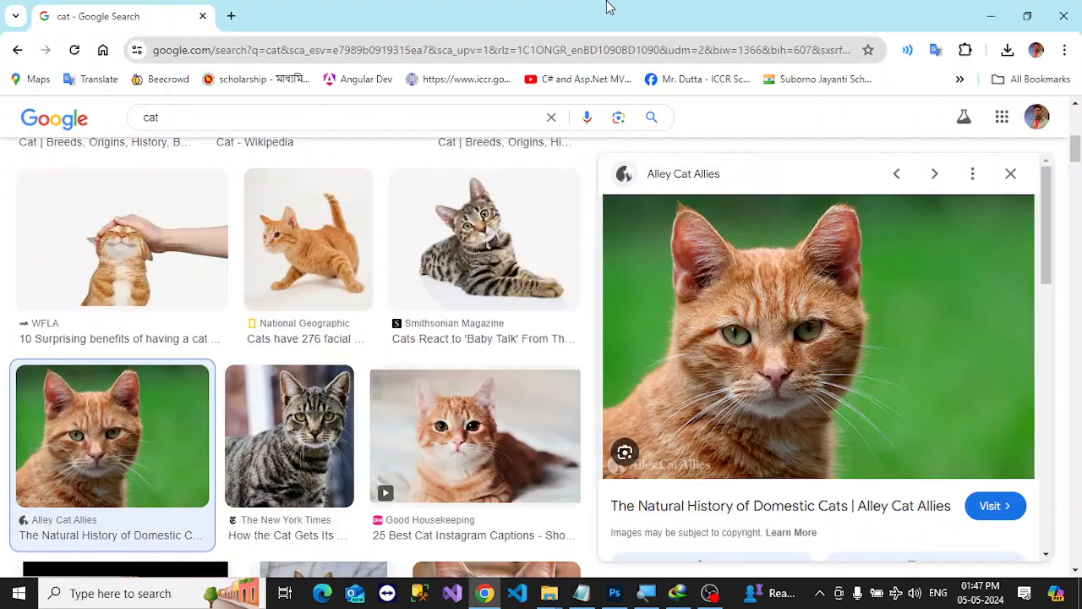
pyautogui.rightClick(720, 354)
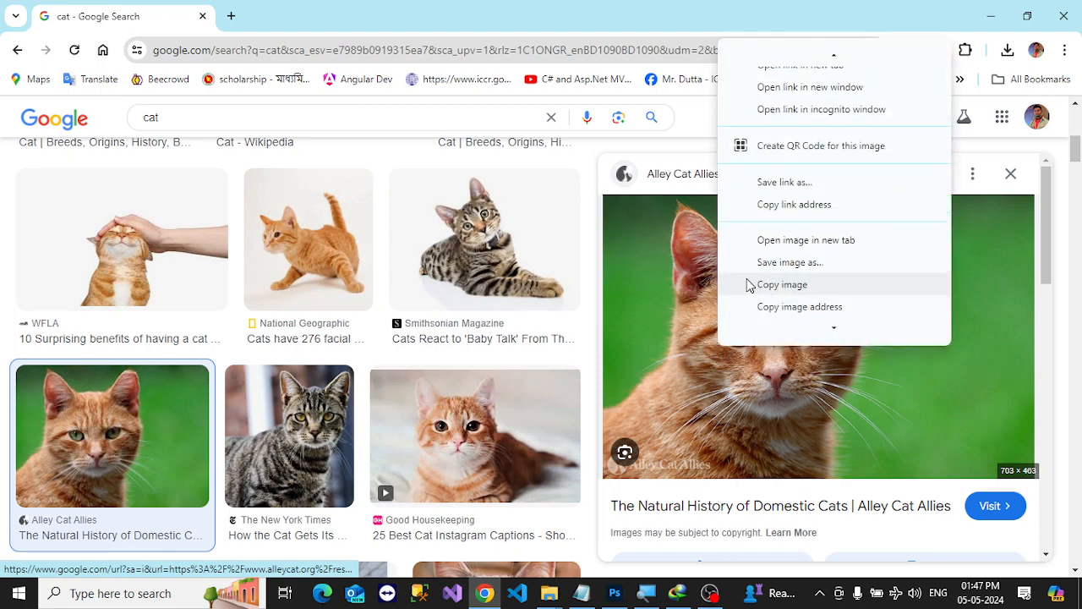
pyautogui.click(782, 284)
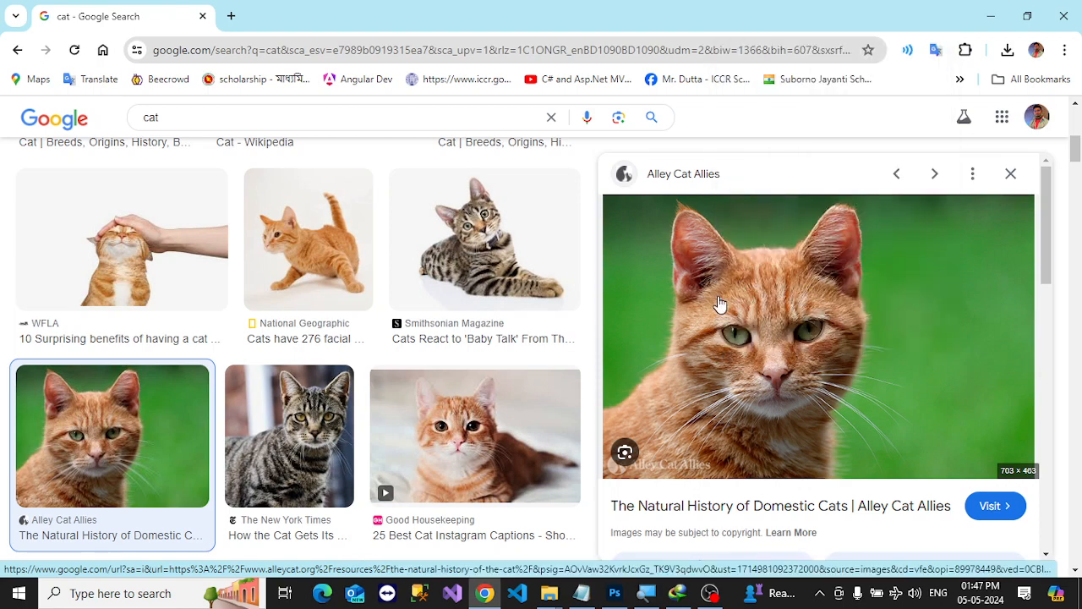
pyautogui.scroll(-3, 816, 346)
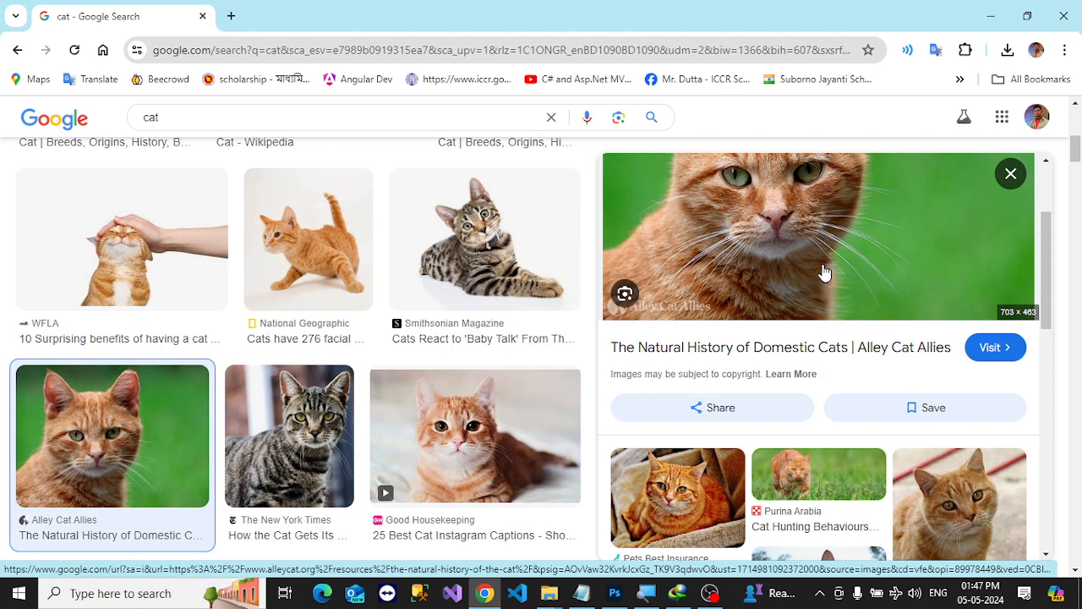
pyautogui.scroll(-5, 824, 273)
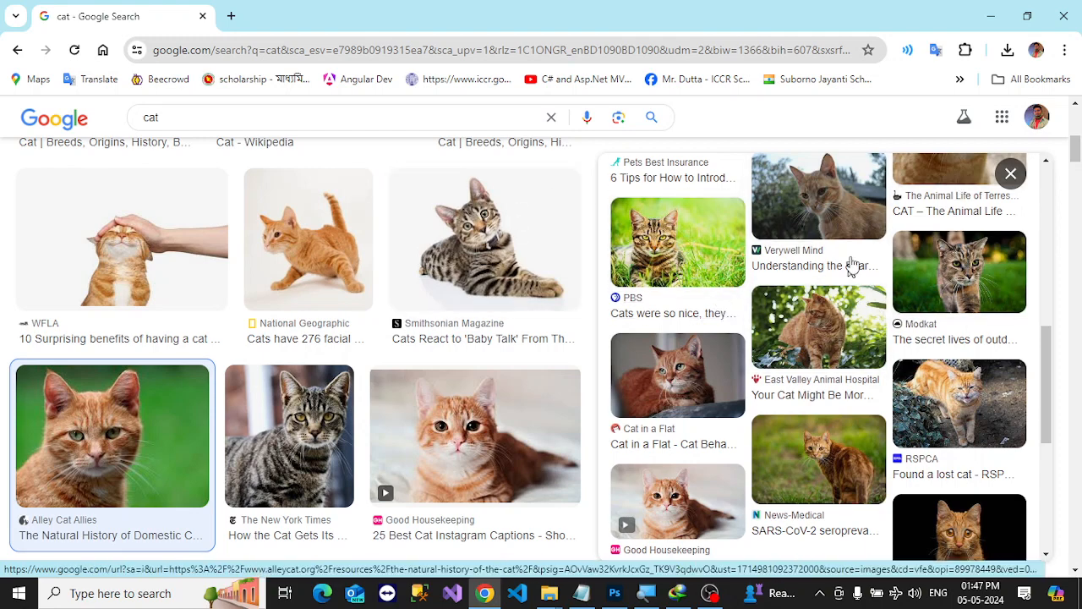
pyautogui.scroll(4, 920, 210)
pyautogui.scroll(2, 846, 275)
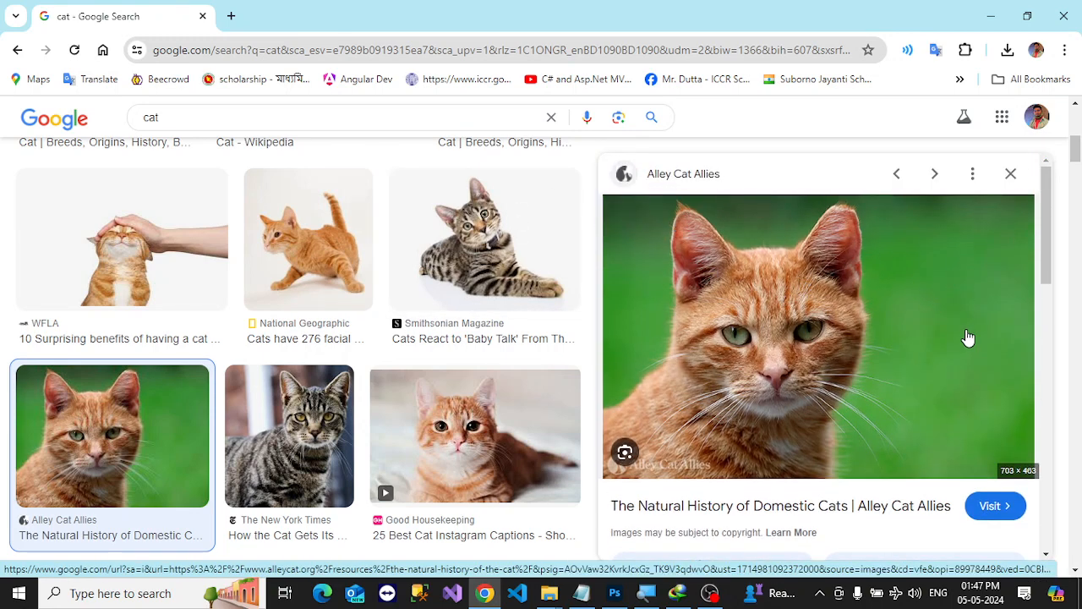
pyautogui.rightClick(712, 304)
pyautogui.scroll(-3, 758, 234)
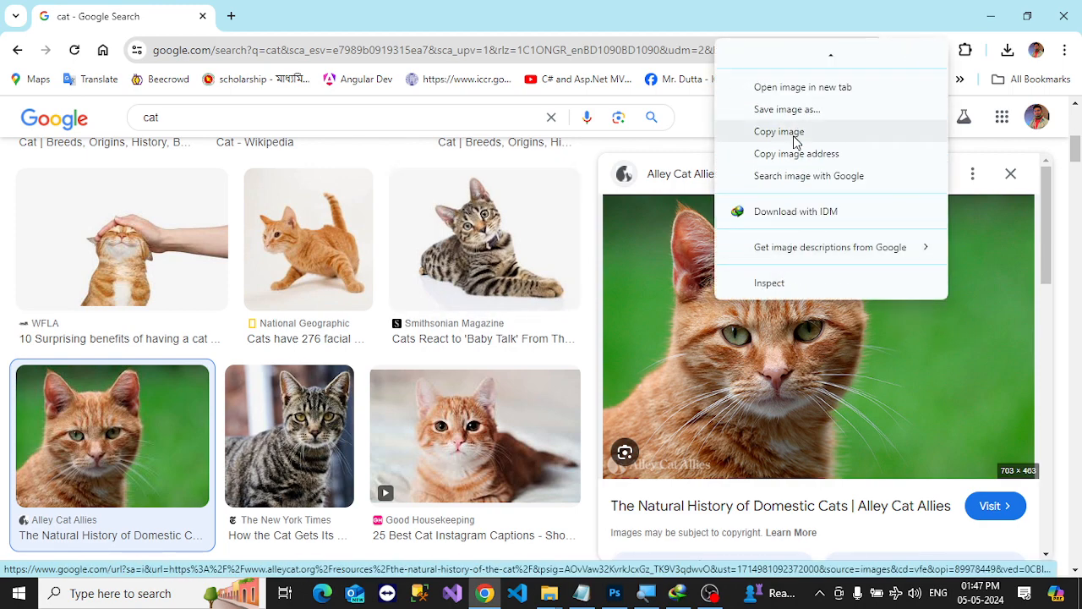
pyautogui.click(797, 135)
# Step: Switch to Photoshop and create a 703 x 463 px document from the Clipboard preset with the resolution set to 300 pixels/inch
pyautogui.hotkey('alt', 'Tab')
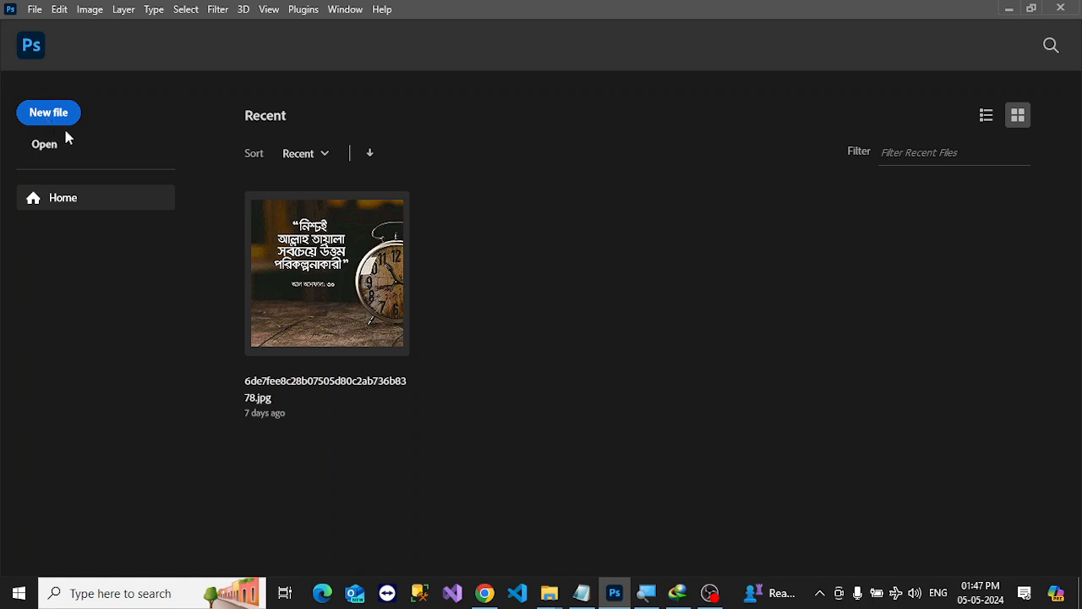
pyautogui.click(61, 122)
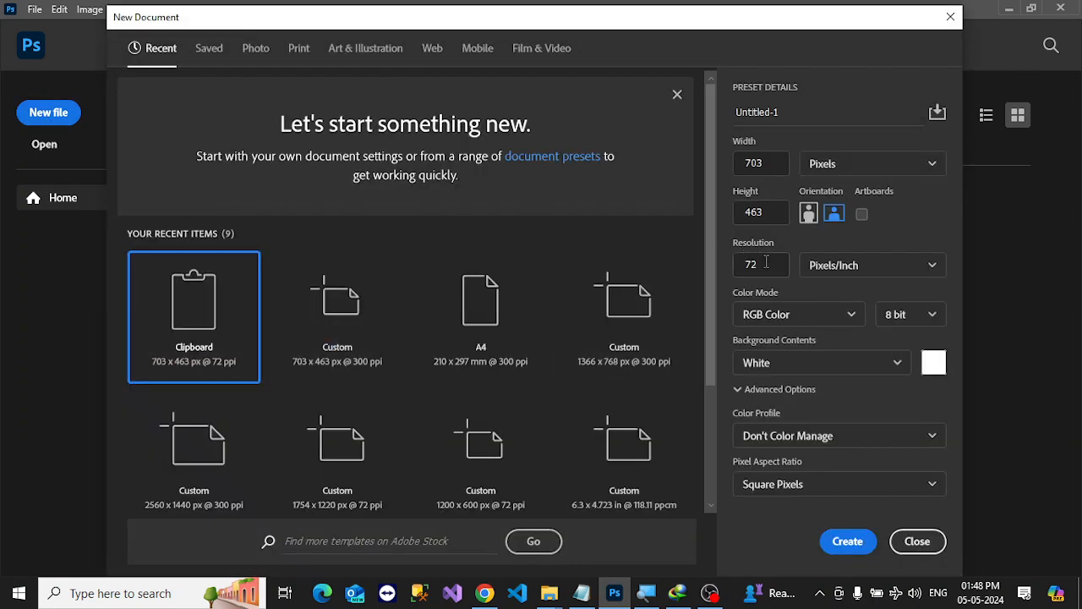
pyautogui.moveTo(766, 264); pyautogui.dragTo(729, 267)
pyautogui.write('300')
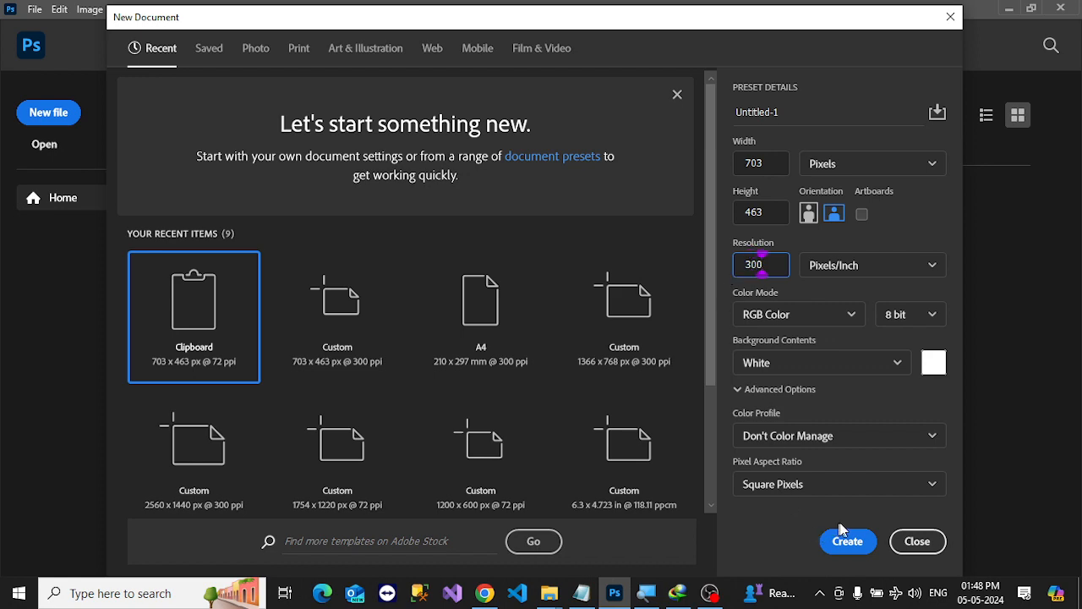
pyautogui.click(842, 534)
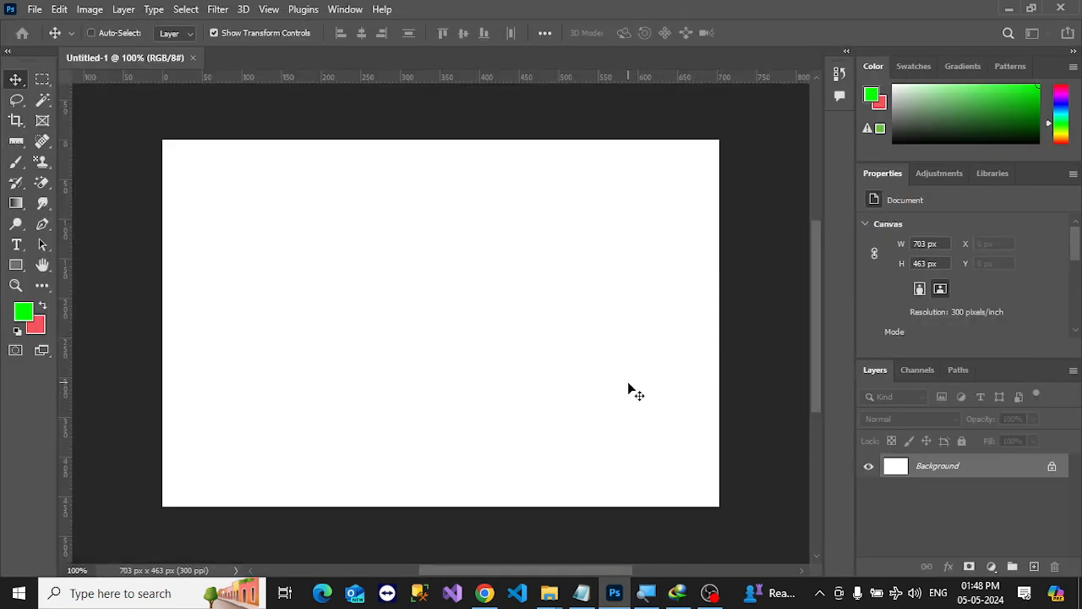
# Step: Paste the copied cat image into the blank document as a layer
pyautogui.hotkey('ctrl', 'v')
pyautogui.keyDown('ctrl'); pyautogui.click(510, 335); pyautogui.keyUp('ctrl')
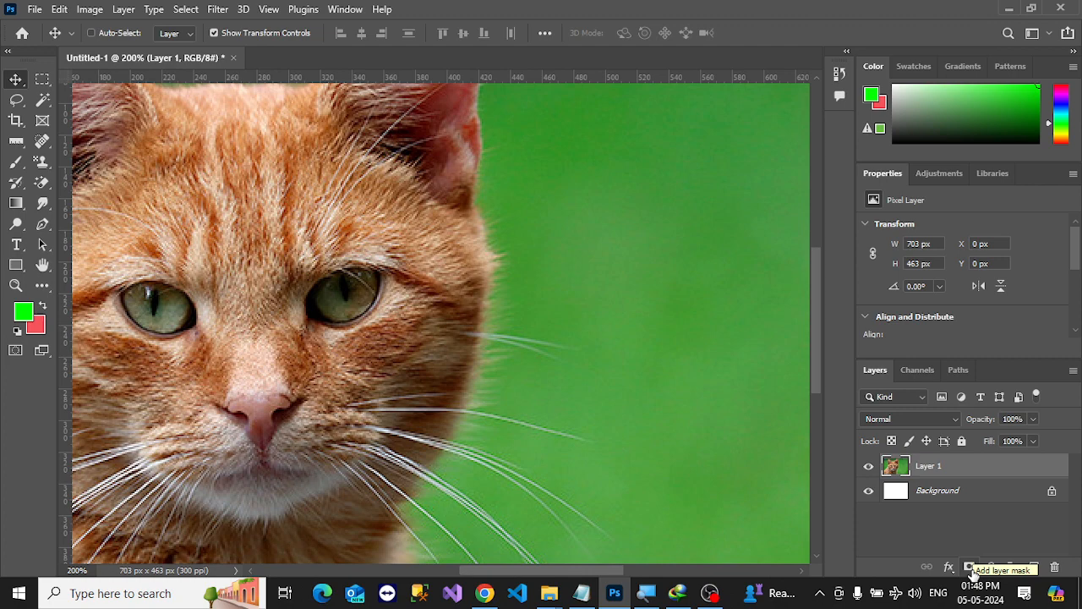
pyautogui.hotkey('ctrl', '-')
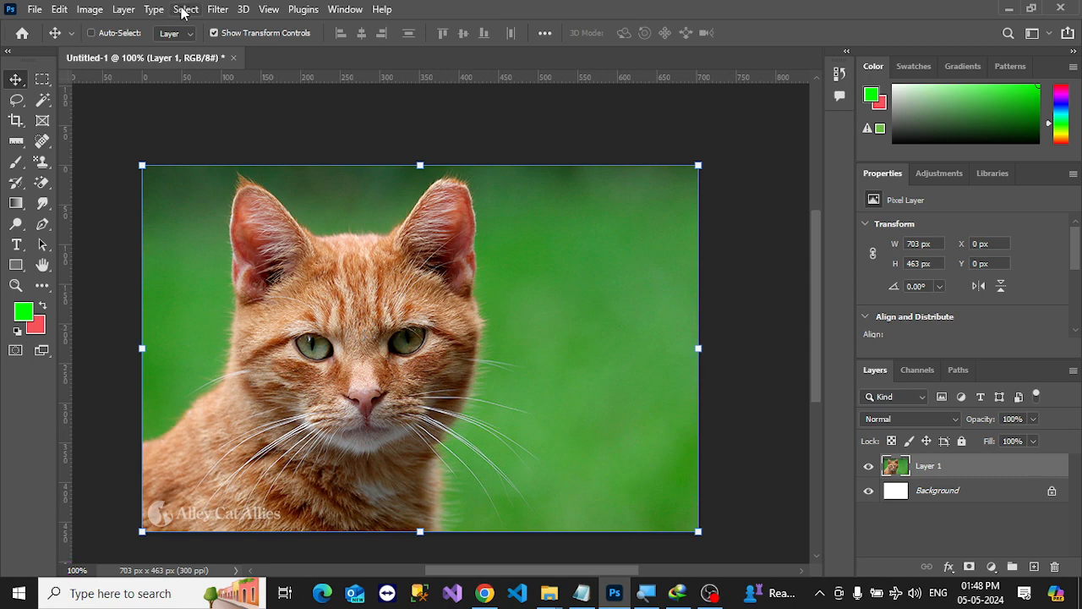
pyautogui.click(43, 79)
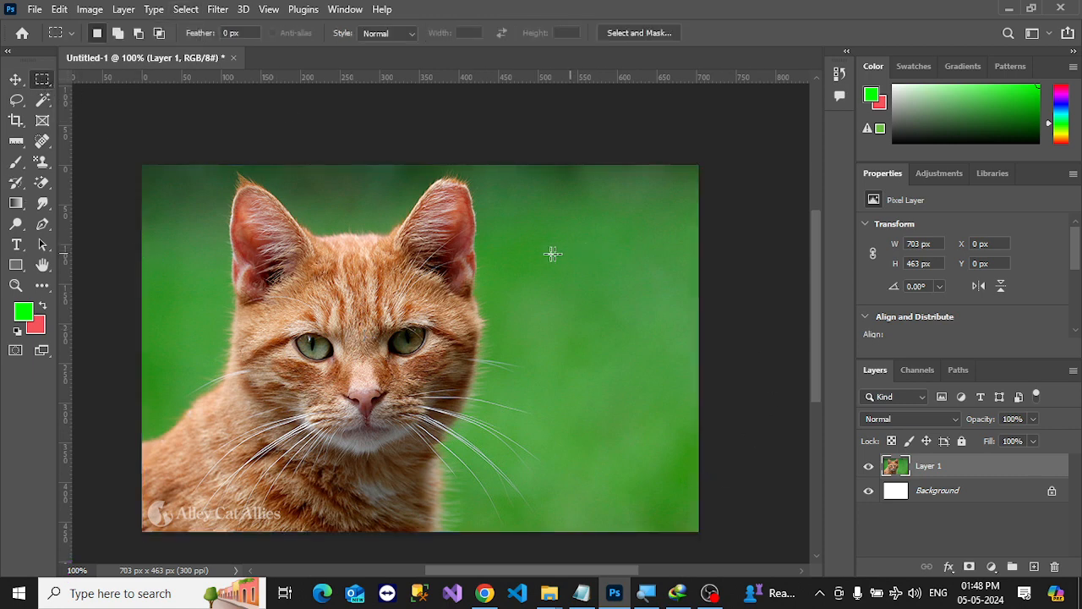
pyautogui.scroll(3, 462, 353)
pyautogui.moveTo(507, 366); pyautogui.dragTo(550, 350)
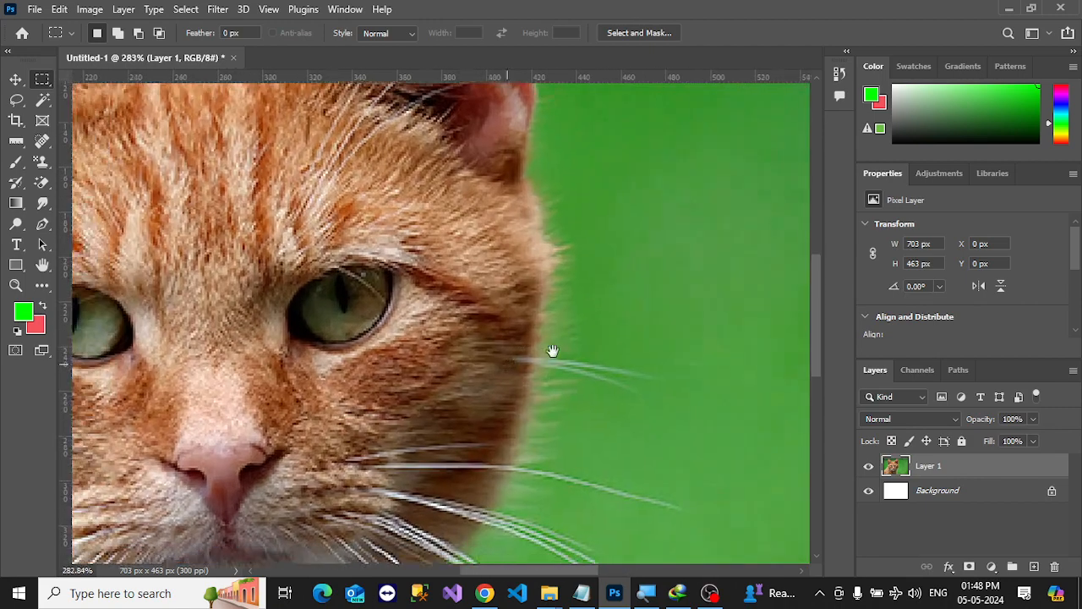
pyautogui.scroll(-1, 551, 350)
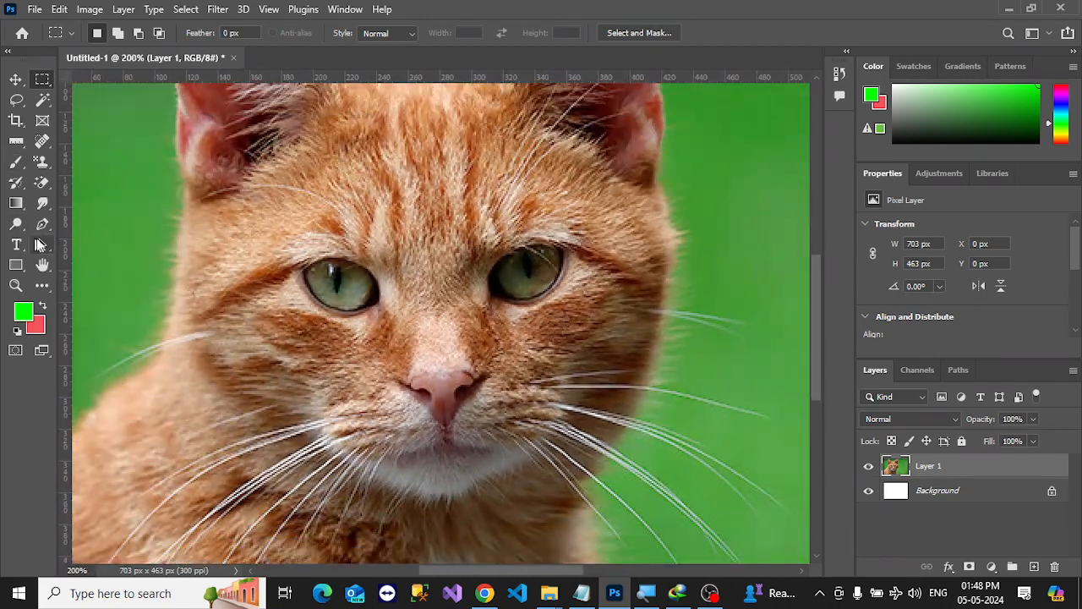
# Step: Try tracing the tip of the cat's ear nearest the open green background with a curved Pen tool path
pyautogui.click(42, 224)
pyautogui.keyDown('alt'); pyautogui.click(289, 331); pyautogui.keyUp('alt')
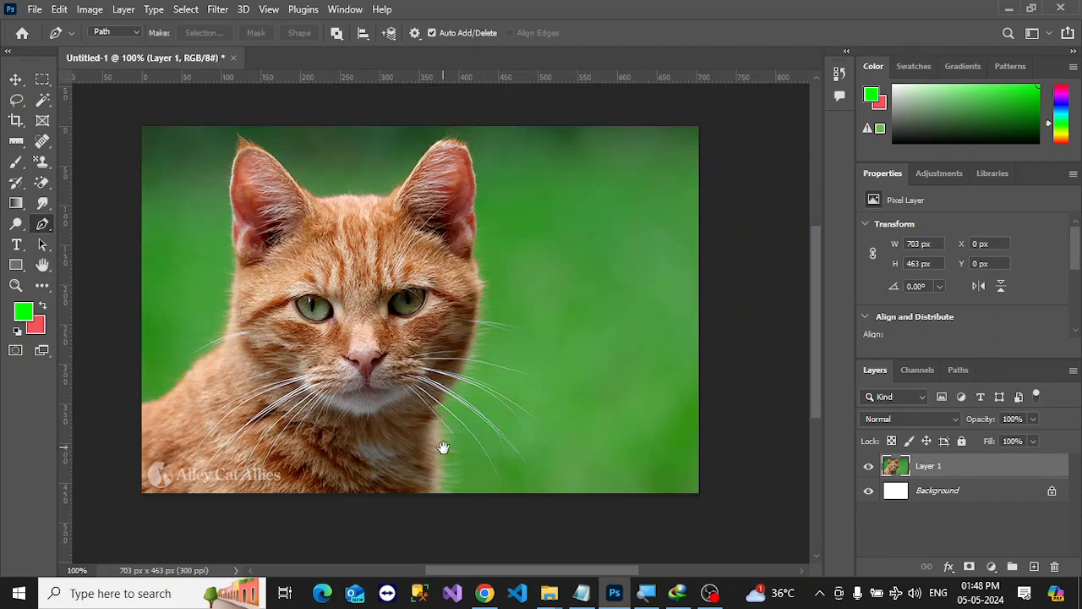
pyautogui.scroll(6, 450, 136)
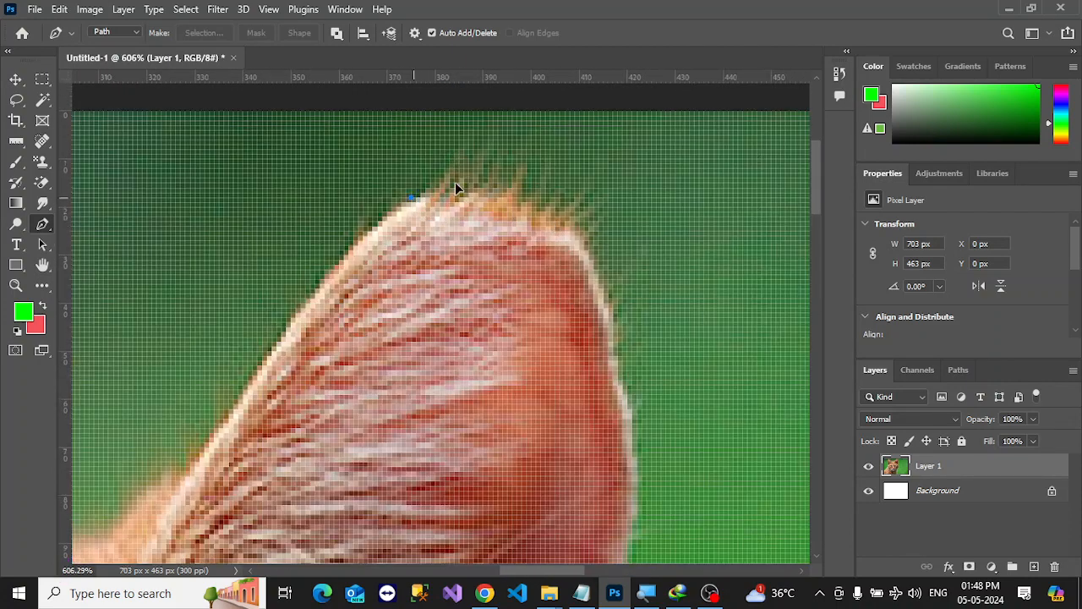
pyautogui.moveTo(455, 186); pyautogui.dragTo(456, 184)
pyautogui.moveTo(594, 255); pyautogui.dragTo(622, 321)
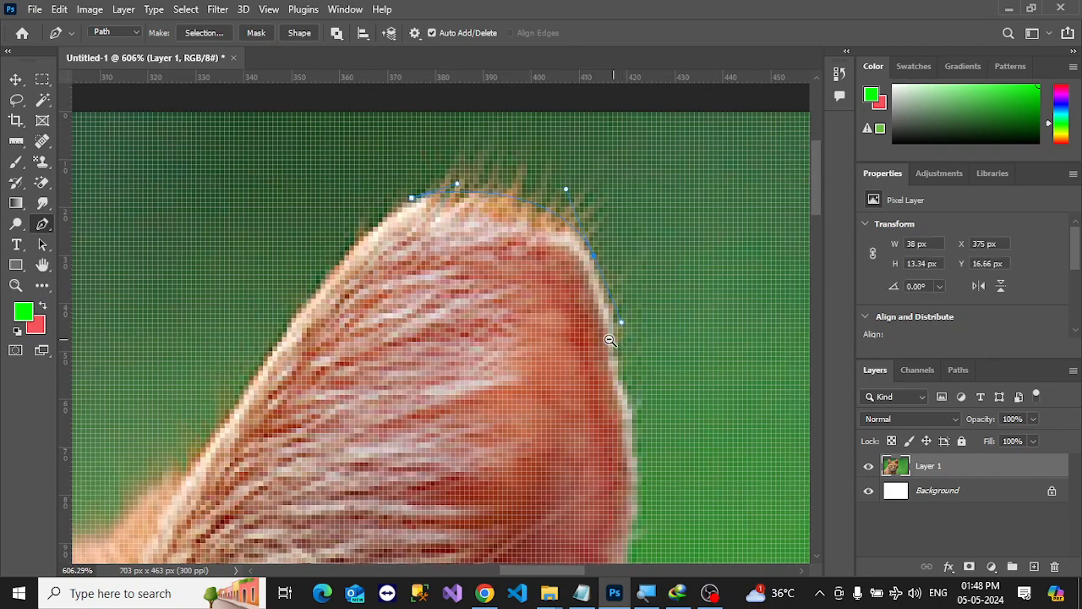
pyautogui.scroll(-5, 610, 340)
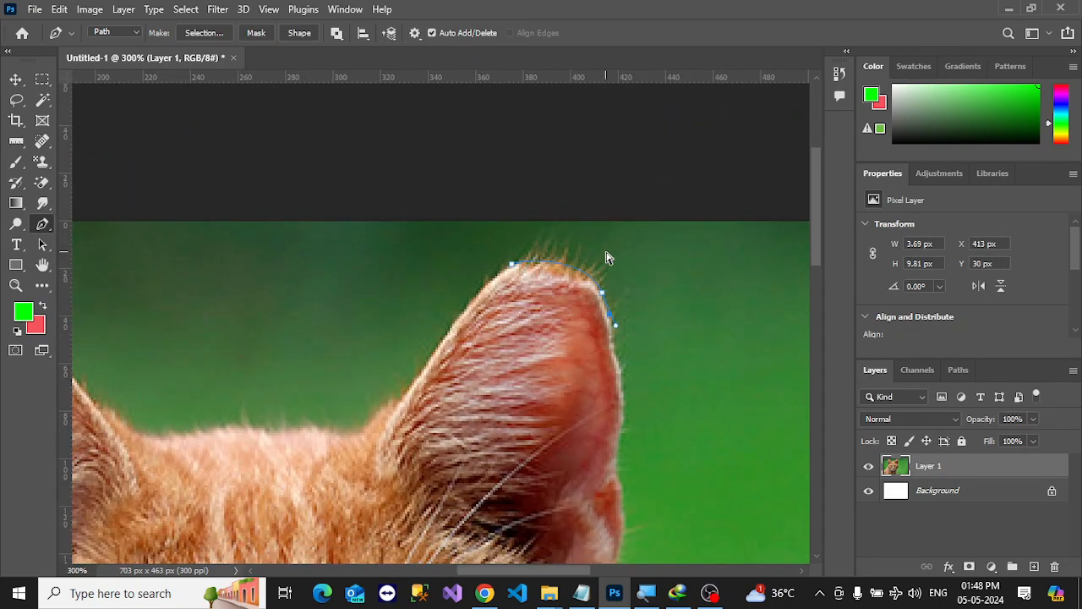
# Step: Delete the unfinished ear path and undo the deletion of the cat layer
pyautogui.press('Delete')
pyautogui.press('Delete')
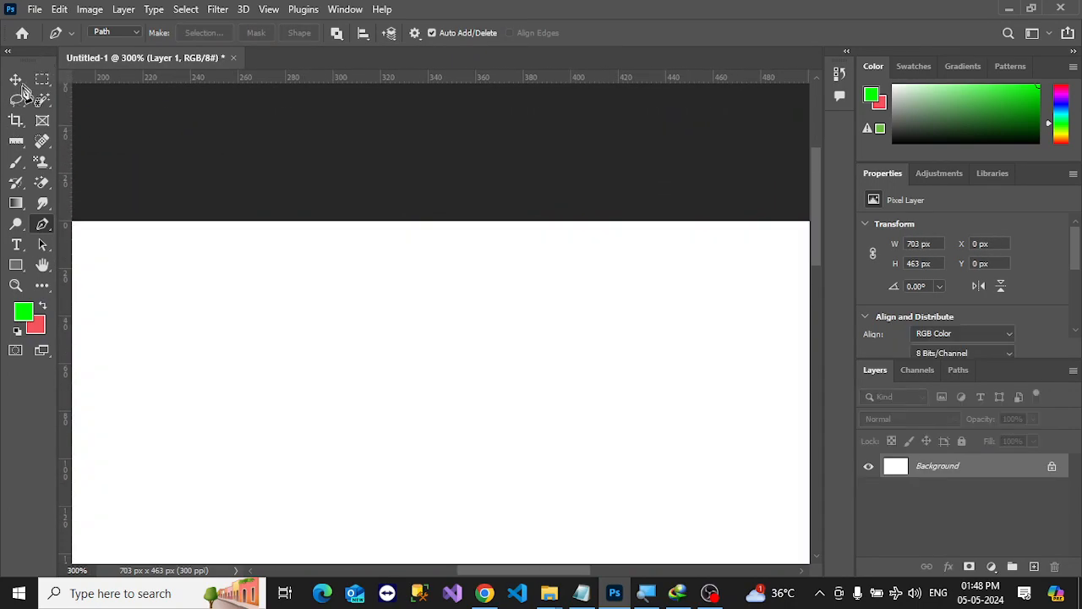
pyautogui.scroll(-1, 411, 328)
pyautogui.hotkey('ctrl', 'z')
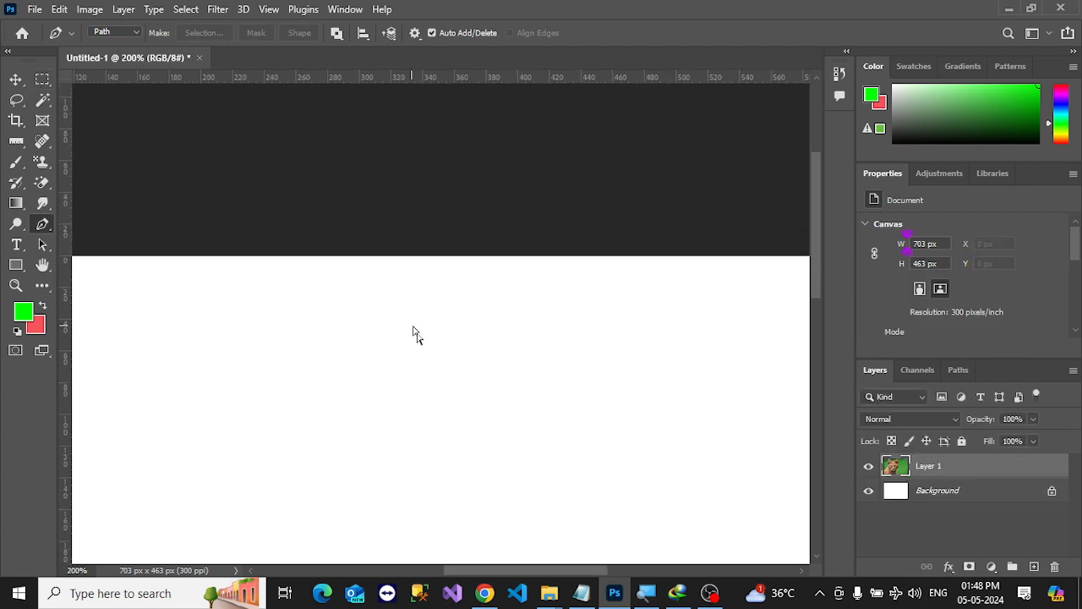
# Step: Select the cat automatically on its layer with the Select Subject command
pyautogui.scroll(-3, 414, 333)
pyautogui.press('v')
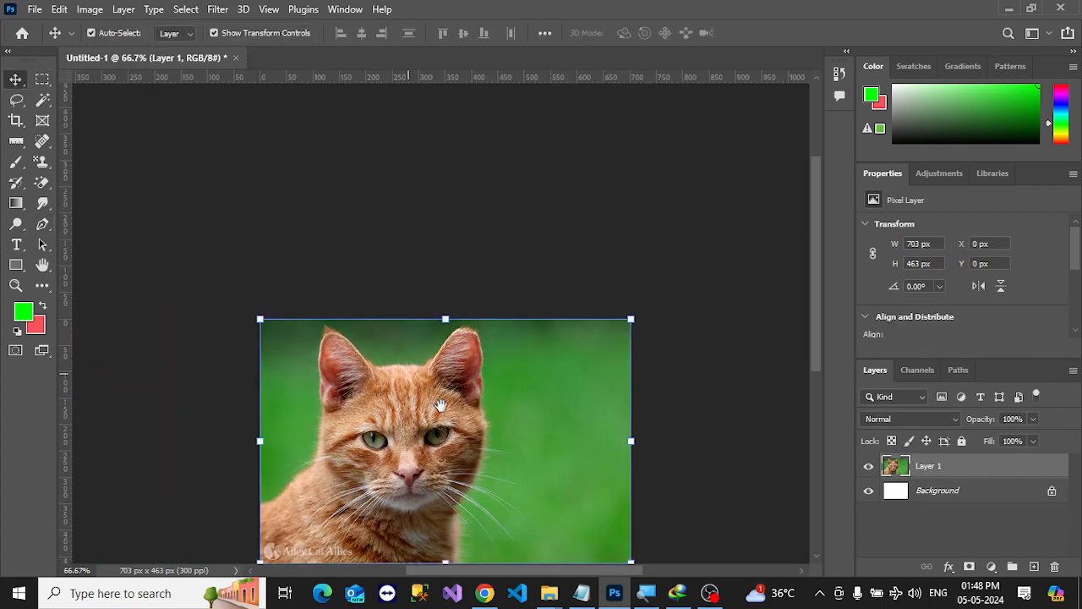
pyautogui.moveTo(440, 405); pyautogui.dragTo(433, 358)
pyautogui.click(42, 81)
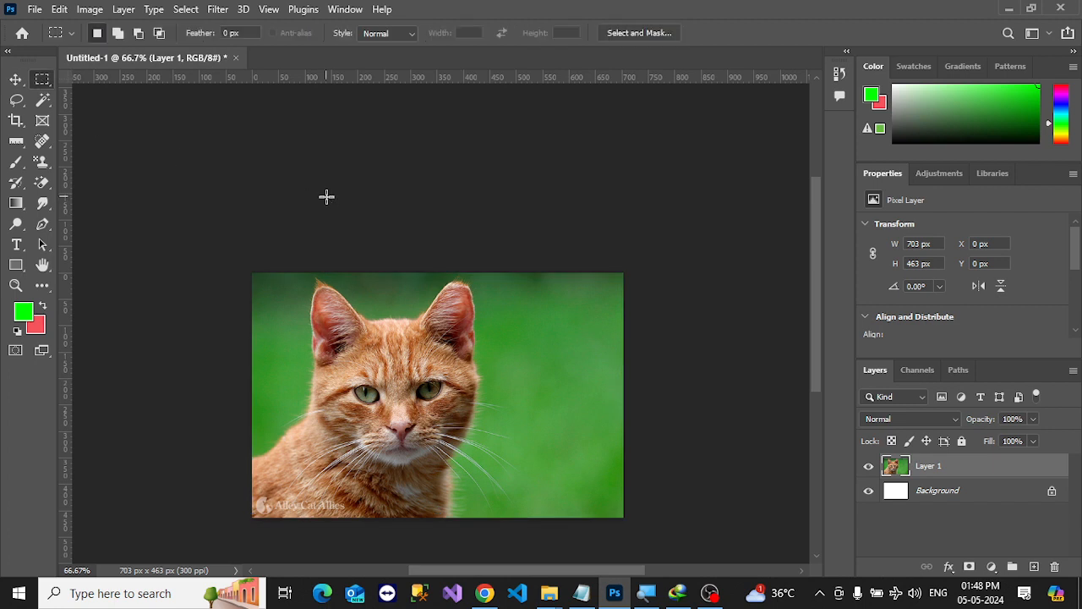
pyautogui.scroll(1, 370, 286)
pyautogui.moveTo(370, 286); pyautogui.dragTo(374, 152)
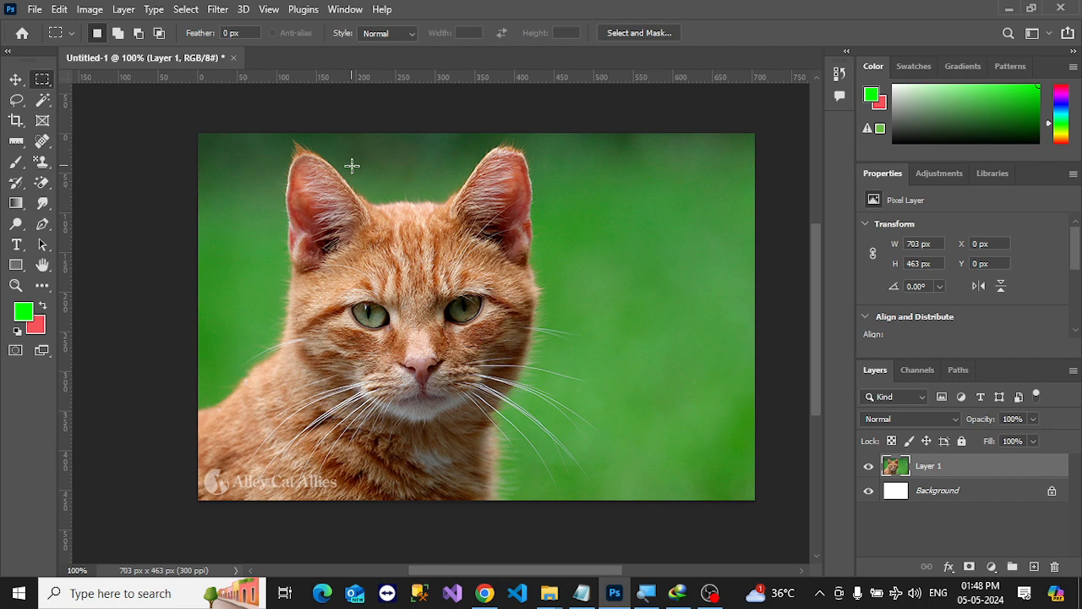
pyautogui.click(183, 9)
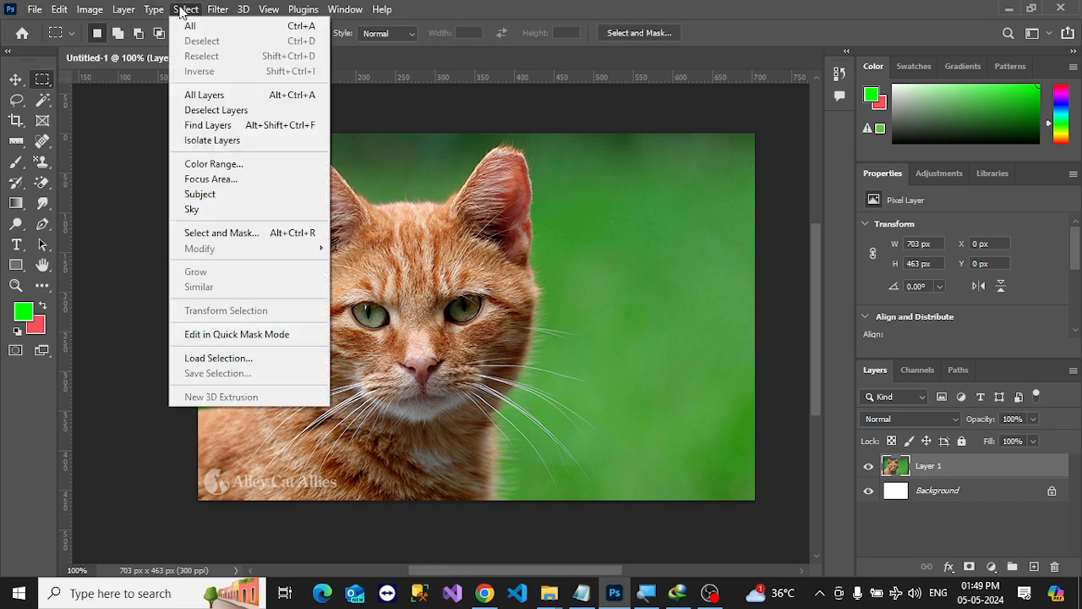
pyautogui.click(211, 194)
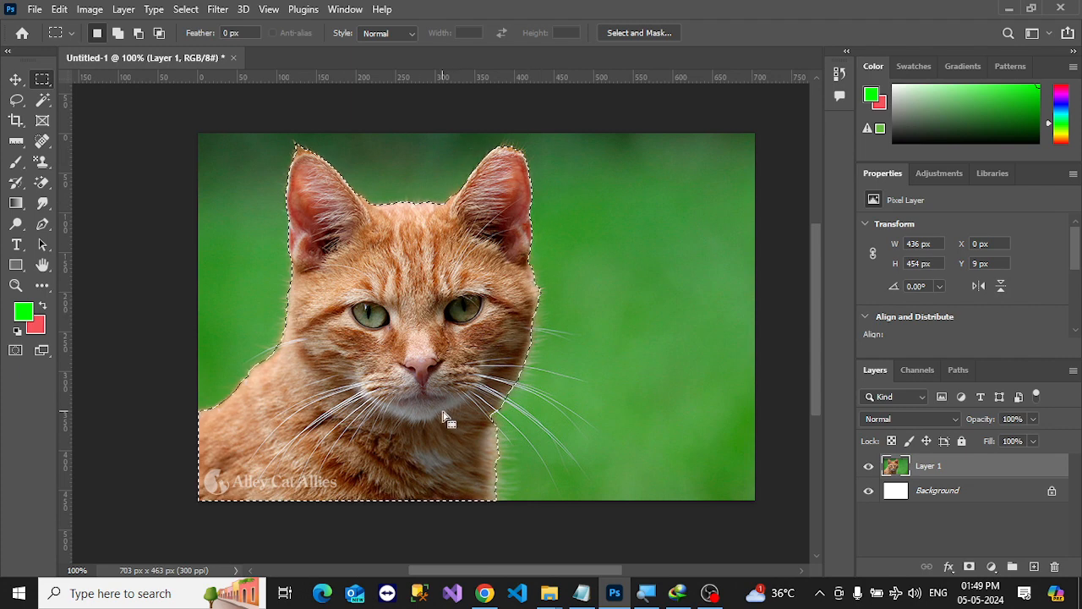
# Step: Examine the selection edge around the cat's whiskers, chest fur and ears
pyautogui.keyDown('ctrl'); pyautogui.click(506, 362); pyautogui.keyUp('ctrl')
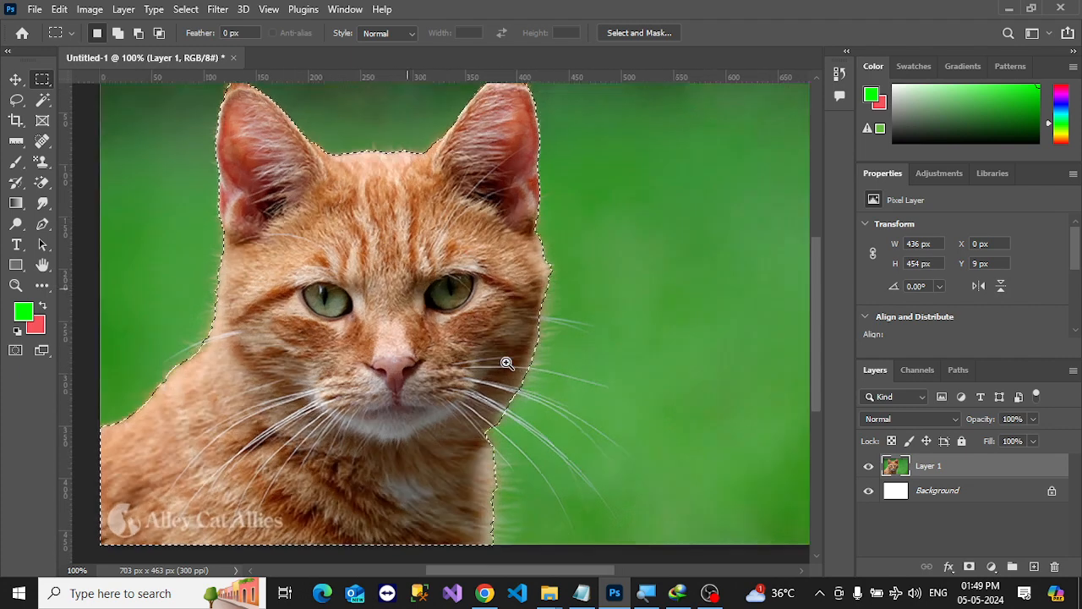
pyautogui.moveTo(544, 325); pyautogui.dragTo(563, 245)
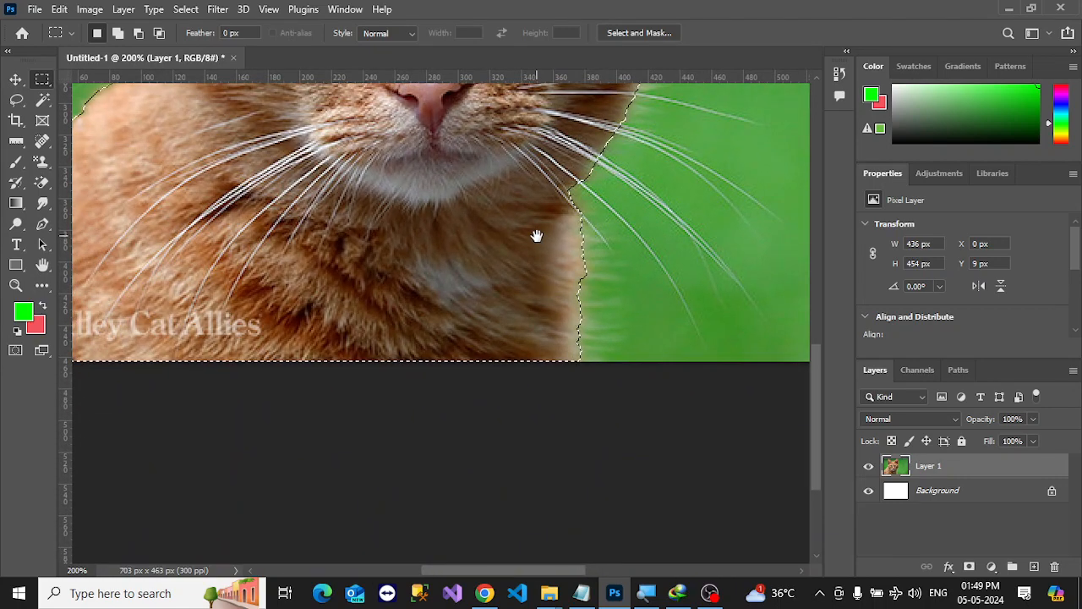
pyautogui.keyDown('alt'); pyautogui.click(470, 201); pyautogui.keyUp('alt')
pyautogui.moveTo(470, 201); pyautogui.dragTo(491, 295)
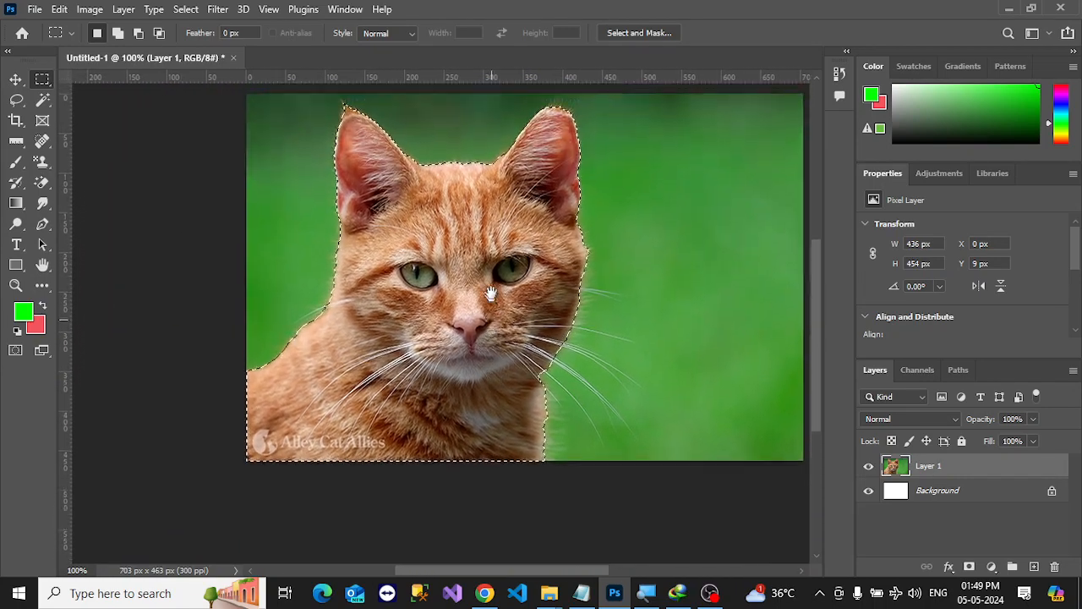
pyautogui.keyDown('ctrl'); pyautogui.click(497, 251); pyautogui.keyUp('ctrl')
pyautogui.moveTo(431, 250); pyautogui.dragTo(367, 282)
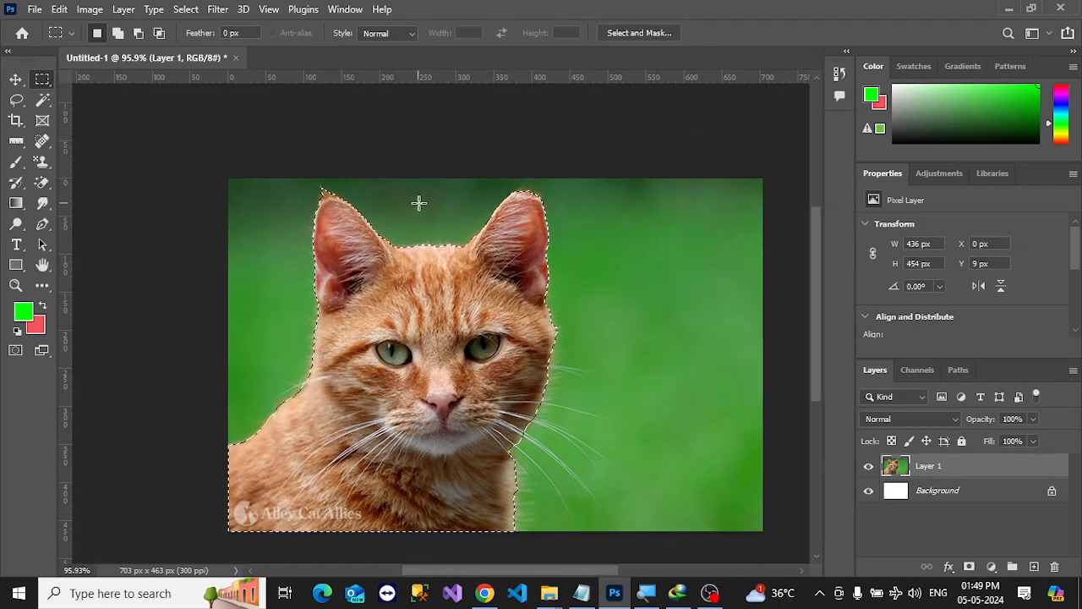
# Step: Deselect the cat and undo the deselection
pyautogui.click(289, 212)
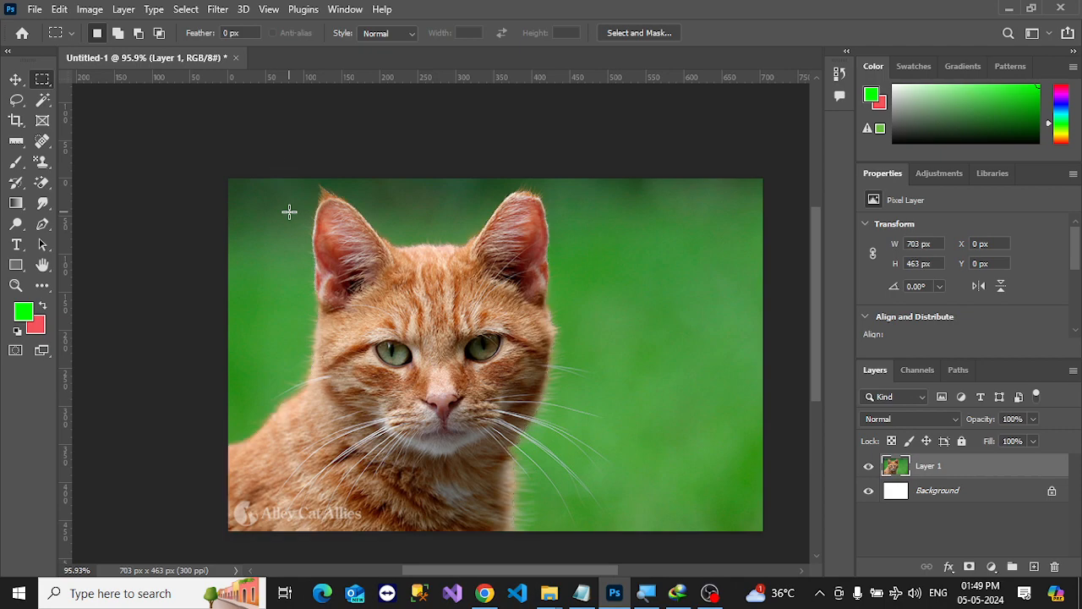
pyautogui.keyDown('ctrl'); pyautogui.click(365, 295); pyautogui.keyUp('ctrl')
pyautogui.keyDown('ctrl'); pyautogui.click(356, 290); pyautogui.keyUp('ctrl')
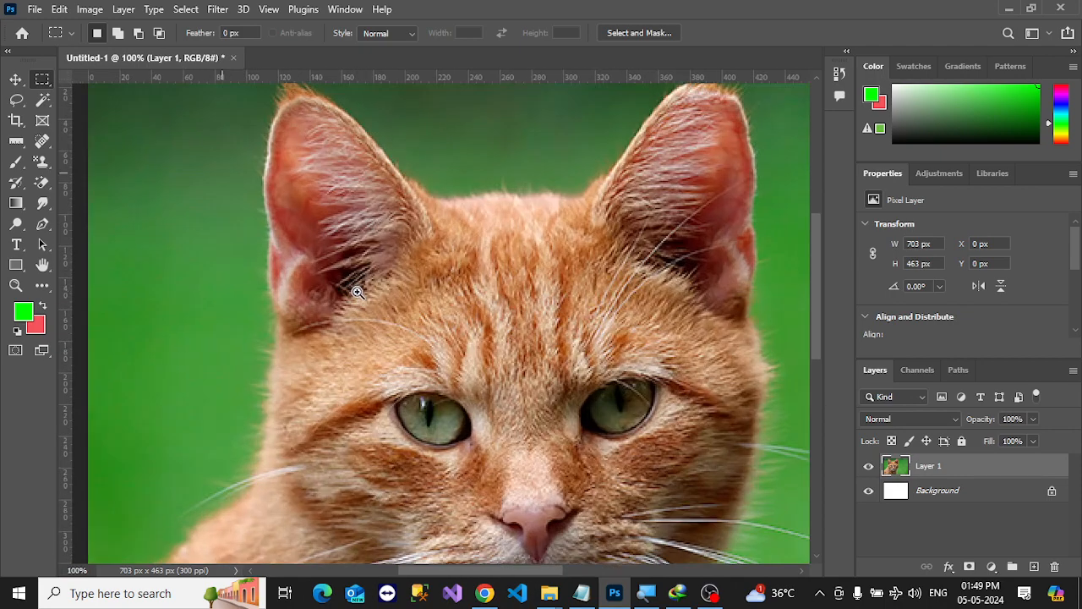
pyautogui.hotkey('ctrl', 'z')
pyautogui.scroll(-5, 484, 339)
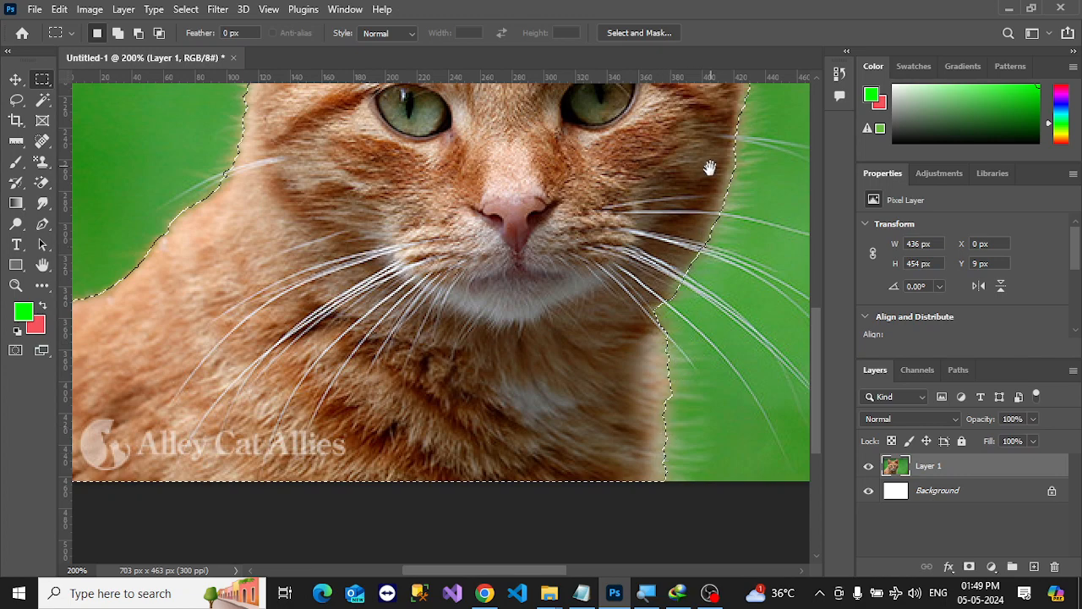
# Step: Deselect the automatic subject selection around the cat
pyautogui.moveTo(707, 170); pyautogui.dragTo(543, 248)
pyautogui.keyDown('alt'); pyautogui.click(489, 305); pyautogui.keyUp('alt')
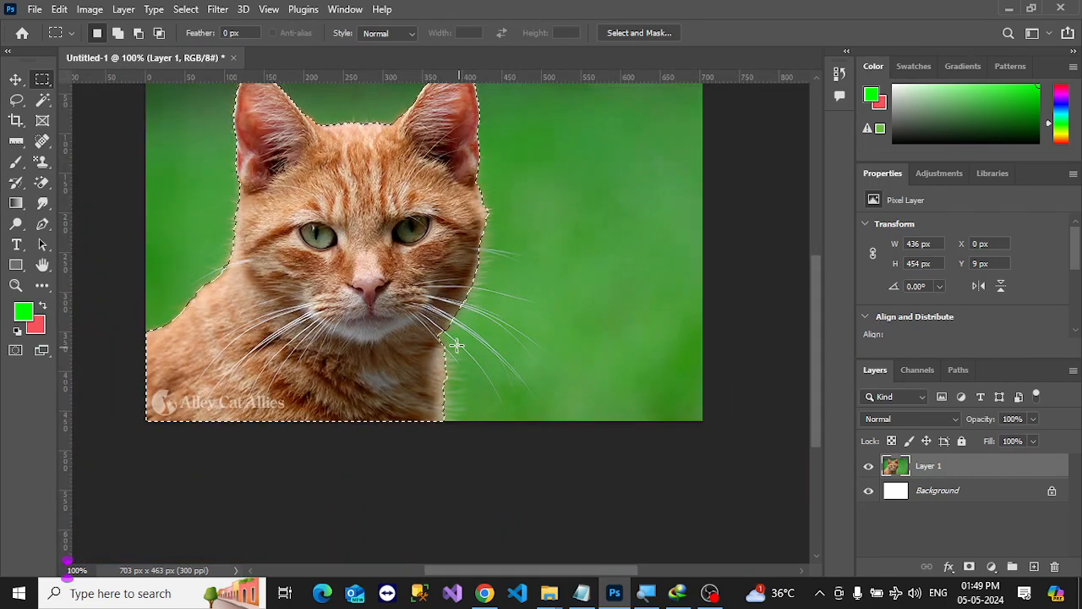
pyautogui.scroll(2, 353, 265)
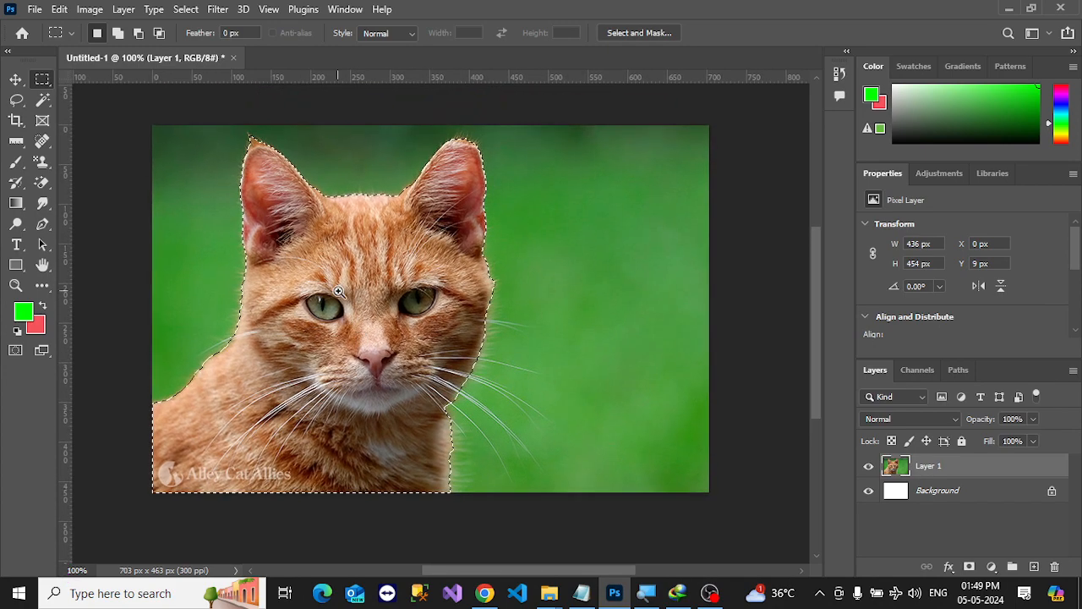
pyautogui.keyDown('ctrl'); pyautogui.click(338, 291); pyautogui.keyUp('ctrl')
pyautogui.moveTo(293, 300); pyautogui.dragTo(386, 292)
pyautogui.hotkey('ctrl', 'd')
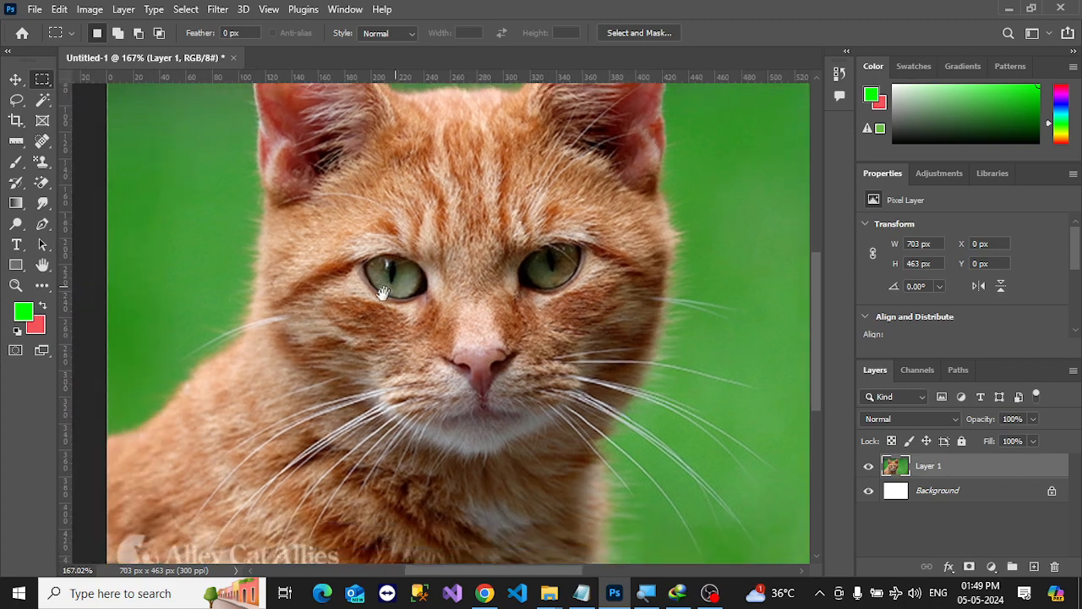
pyautogui.keyDown('ctrl'); pyautogui.click(412, 346); pyautogui.keyUp('ctrl')
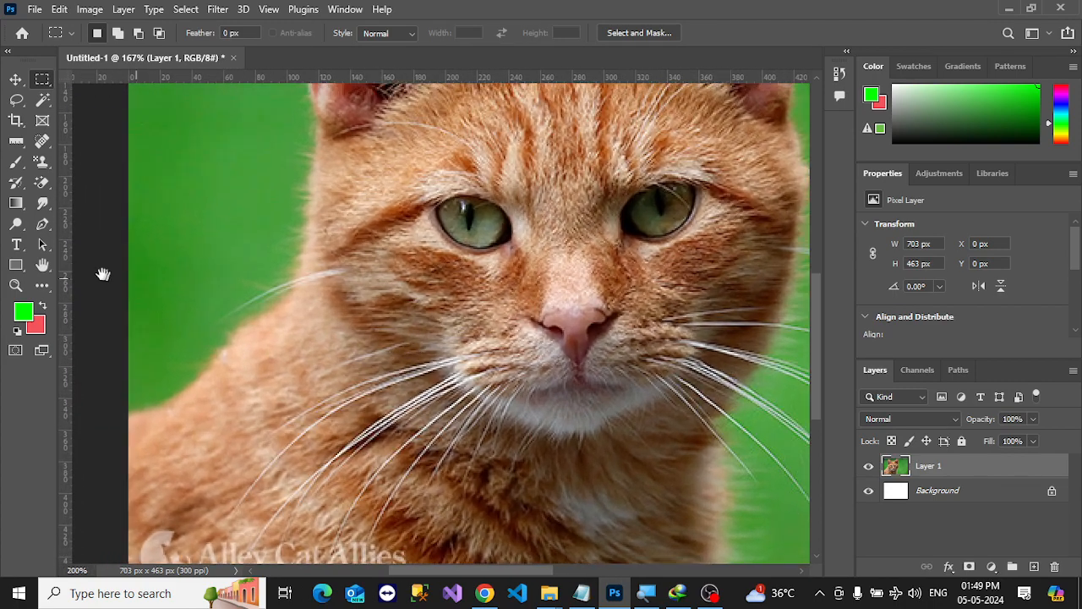
pyautogui.click(46, 221)
pyautogui.click(252, 306)
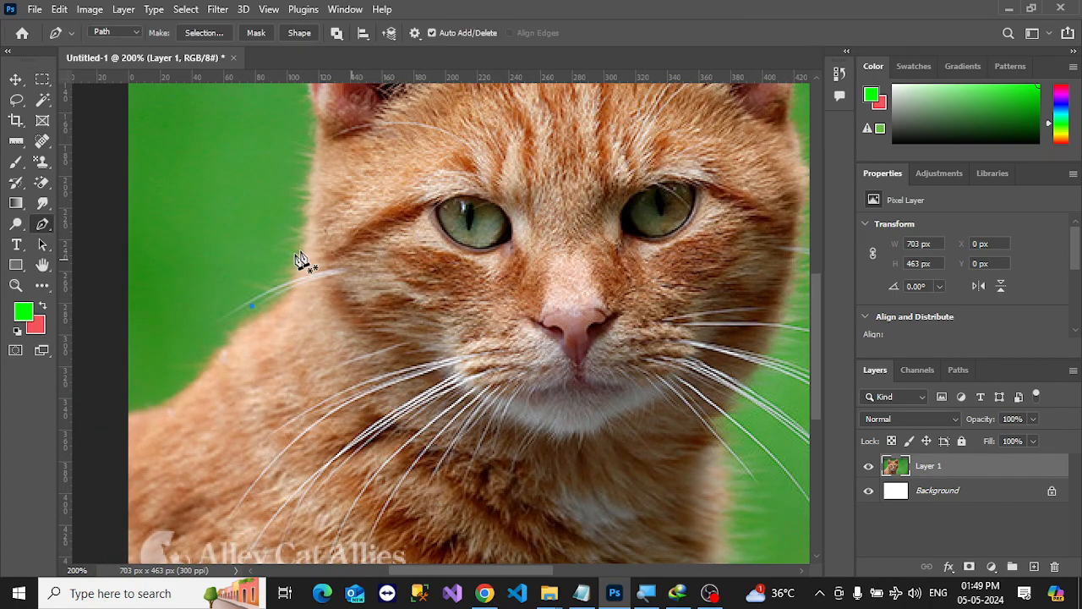
pyautogui.keyDown('ctrl'); pyautogui.click(306, 254); pyautogui.keyUp('ctrl')
pyautogui.hotkey('ctrl', 'z')
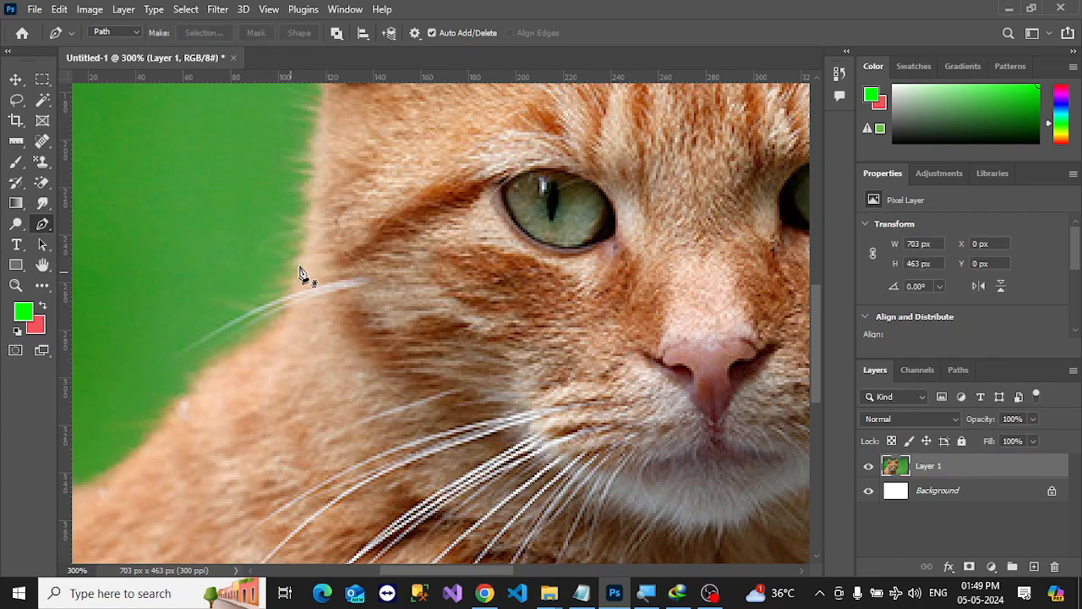
pyautogui.click(42, 79)
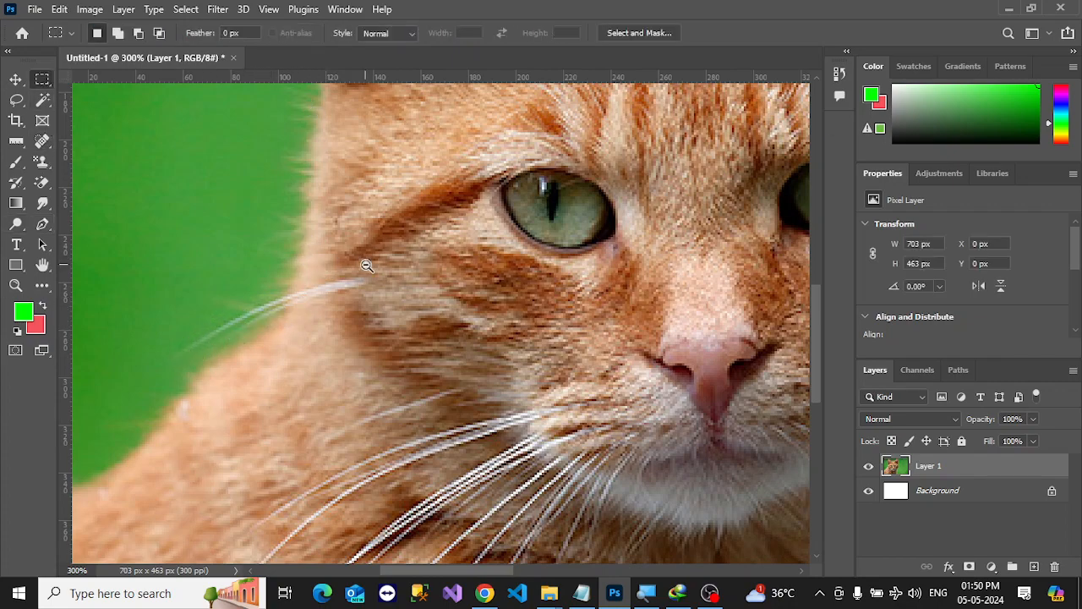
pyautogui.hotkey('ctrl', '-')
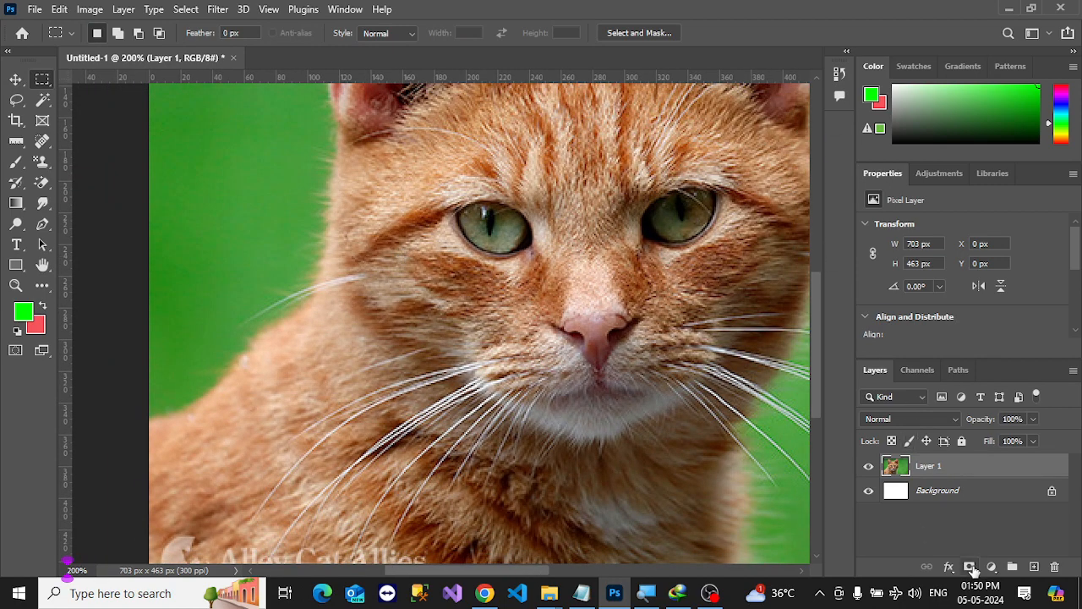
# Step: Duplicate the cat layer and hide the original Layer 1
pyautogui.hotkey('ctrl', 'j')
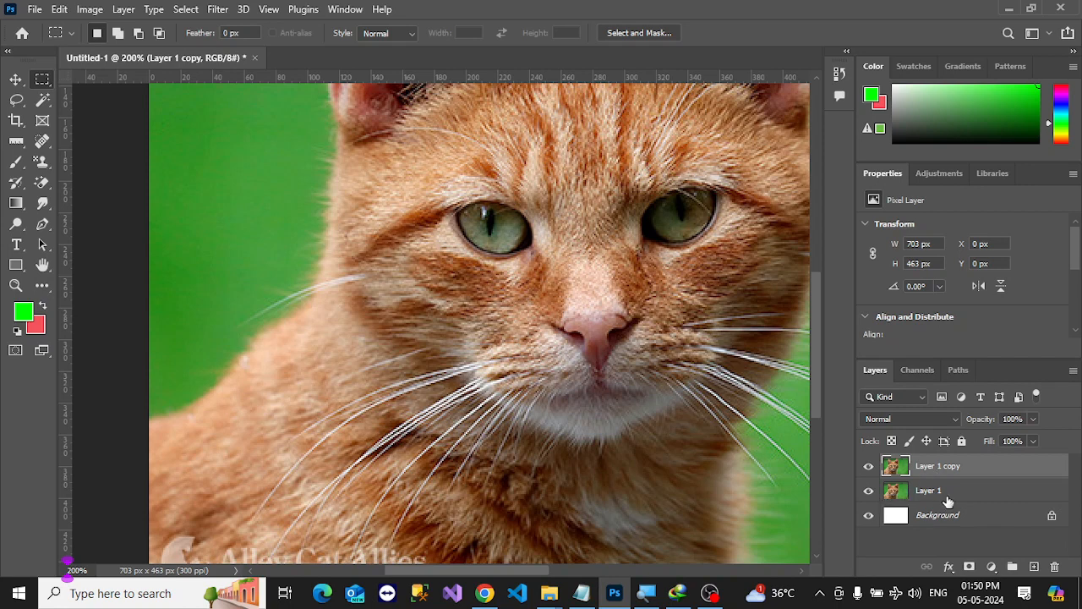
pyautogui.click(939, 499)
pyautogui.click(868, 490)
# Step: Rename the duplicated layer as Cat
pyautogui.click(950, 478)
pyautogui.write('Ca')
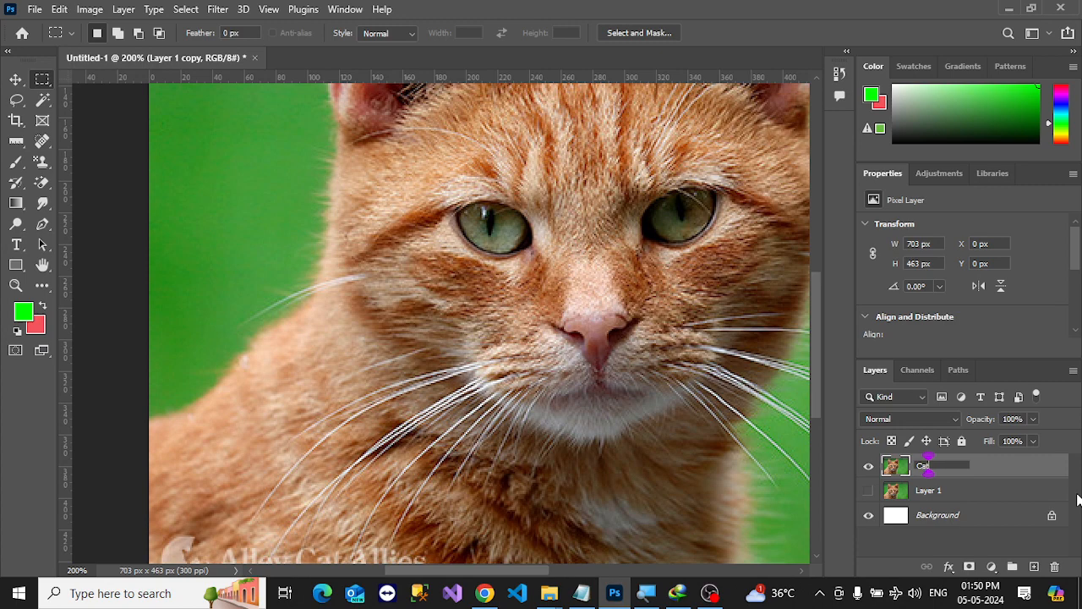
pyautogui.write('t')
pyautogui.press('Return')
pyautogui.hotkey('ctrl', '-')
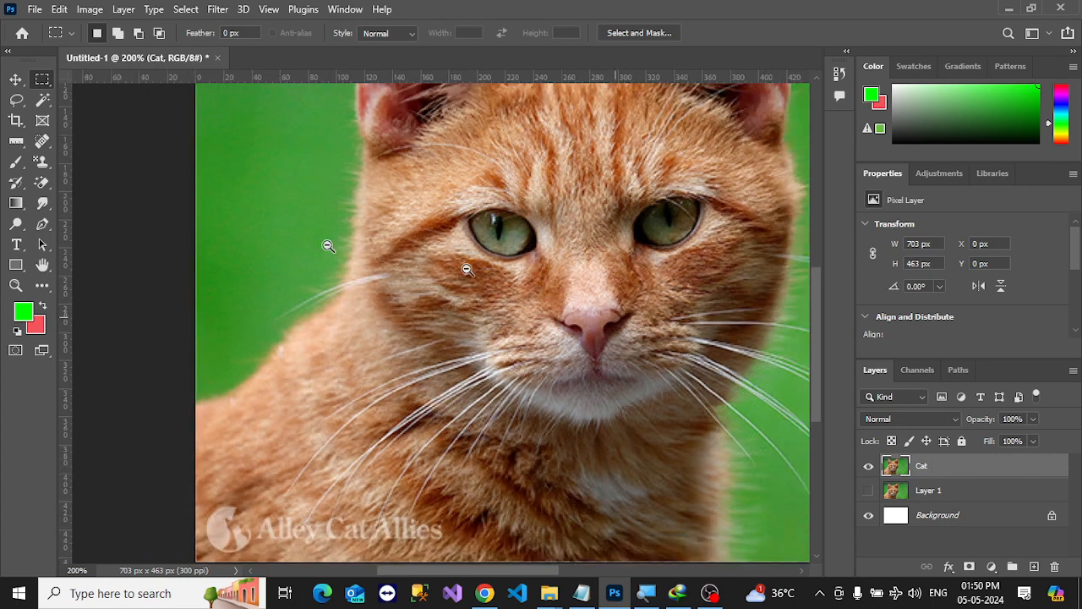
pyautogui.press('v')
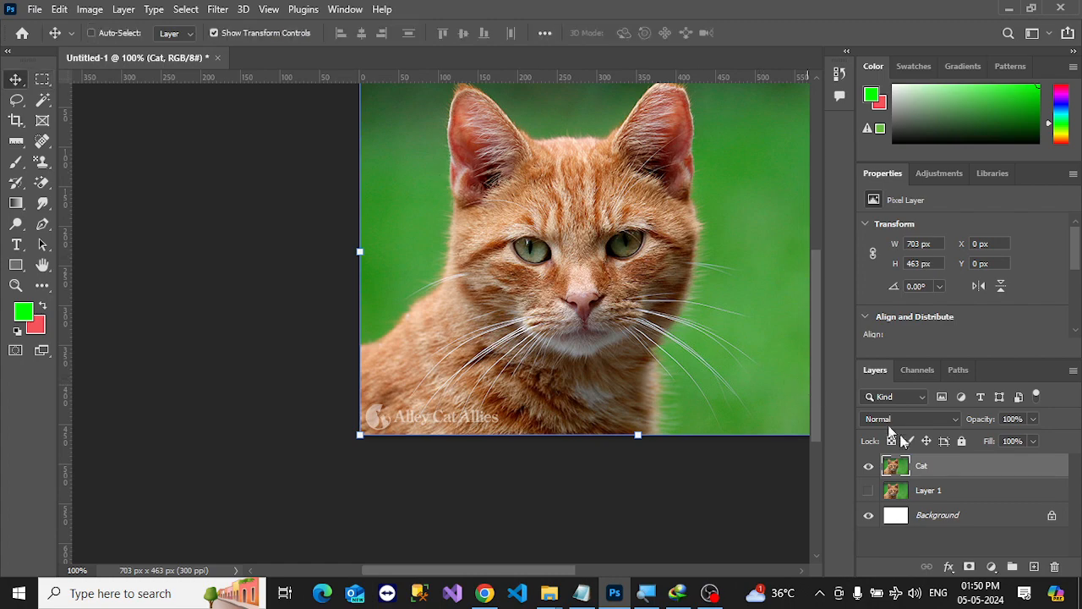
pyautogui.keyDown('ctrl'); pyautogui.click(498, 229); pyautogui.keyUp('ctrl')
pyautogui.moveTo(422, 256); pyautogui.dragTo(374, 298)
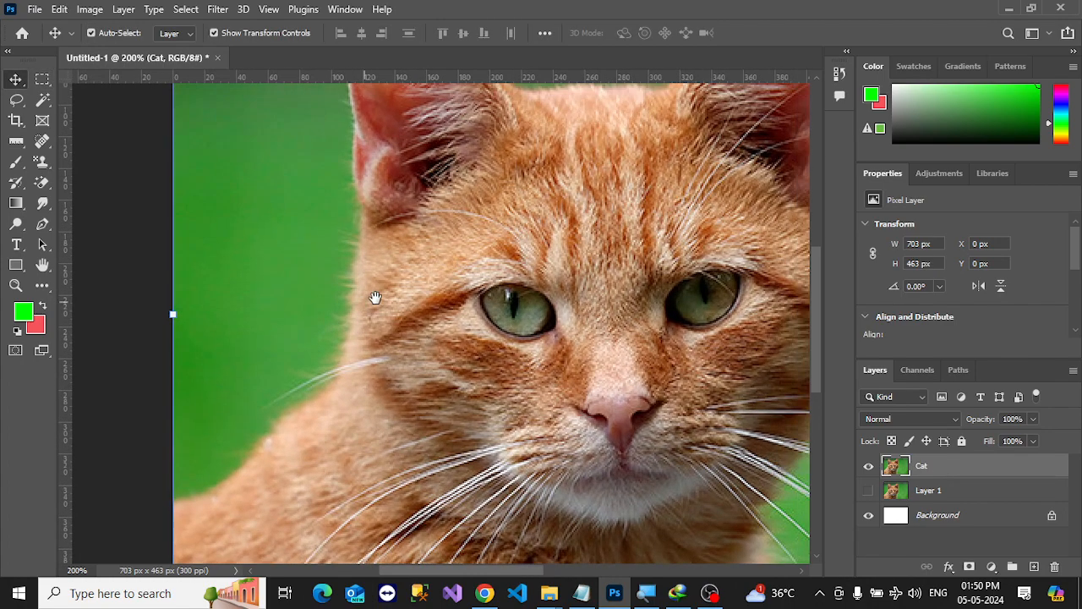
pyautogui.click(42, 99)
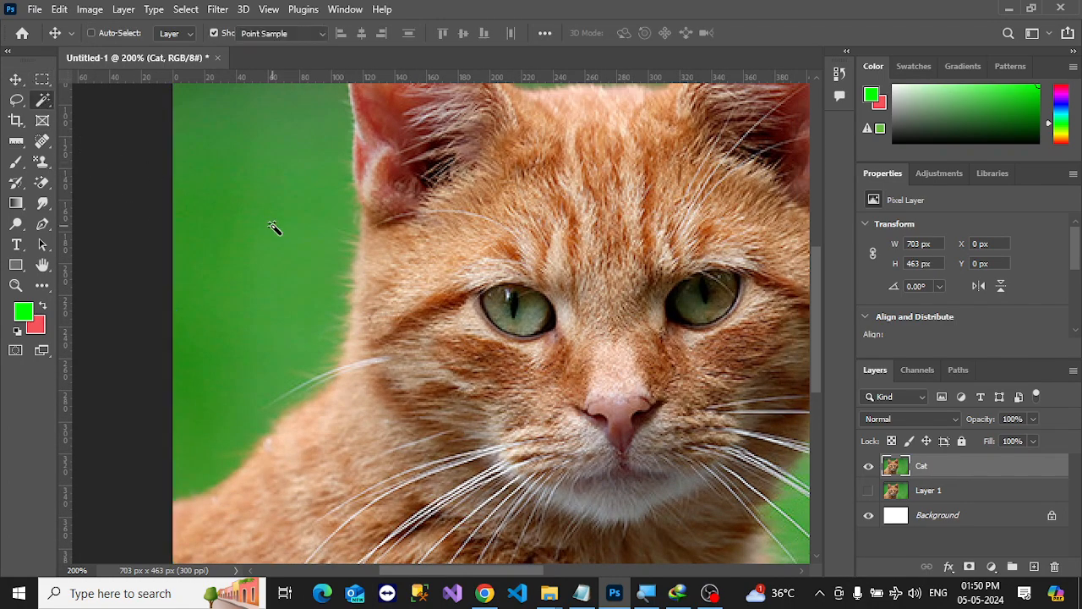
pyautogui.keyDown('alt'); pyautogui.click(390, 227); pyautogui.keyUp('alt')
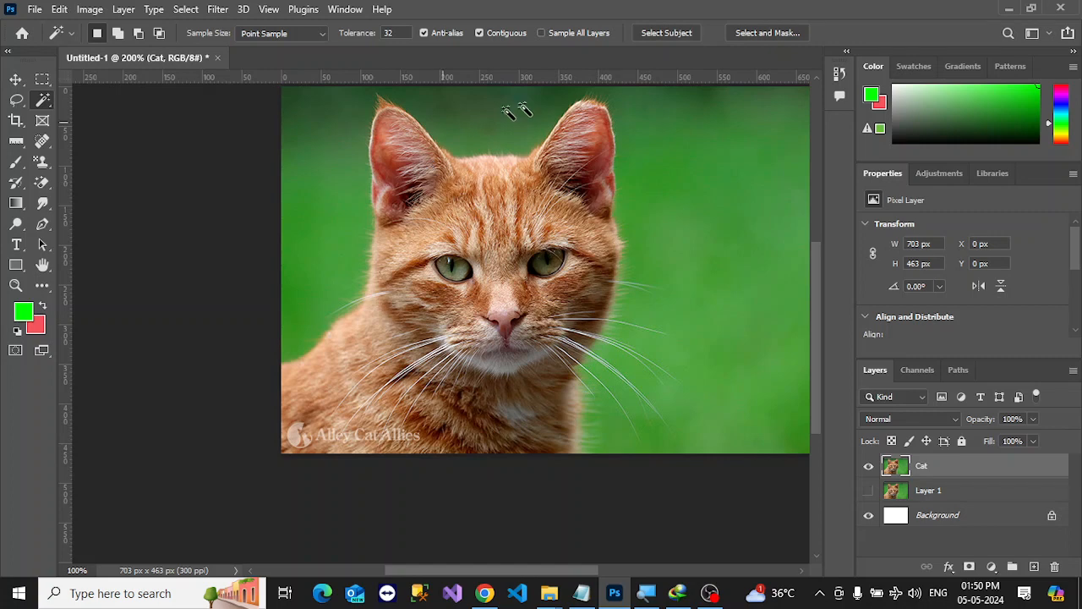
# Step: Draw a loose freehand lasso selection around the cat, following the ears and looping around the whiskers on the right side
pyautogui.click(16, 99)
pyautogui.moveTo(279, 353)
pyautogui.mouseDown()
pyautogui.moveTo(340, 271)
pyautogui.moveTo(358, 132)
pyautogui.mouseUp()
pyautogui.click(263, 377)
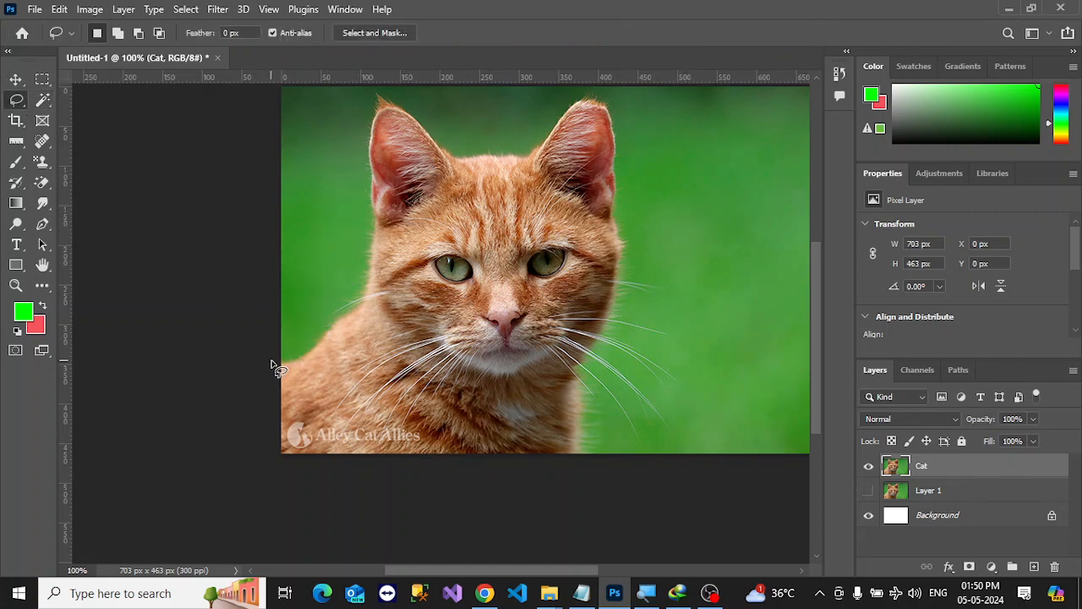
pyautogui.moveTo(300, 354)
pyautogui.mouseDown()
pyautogui.moveTo(356, 228)
pyautogui.moveTo(377, 85)
pyautogui.moveTo(465, 150)
pyautogui.moveTo(521, 137)
pyautogui.moveTo(562, 99)
pyautogui.moveTo(607, 93)
pyautogui.moveTo(624, 124)
pyautogui.moveTo(632, 273)
pyautogui.moveTo(664, 294)
pyautogui.moveTo(626, 300)
pyautogui.moveTo(626, 312)
pyautogui.moveTo(673, 337)
pyautogui.moveTo(618, 342)
pyautogui.mouseUp()
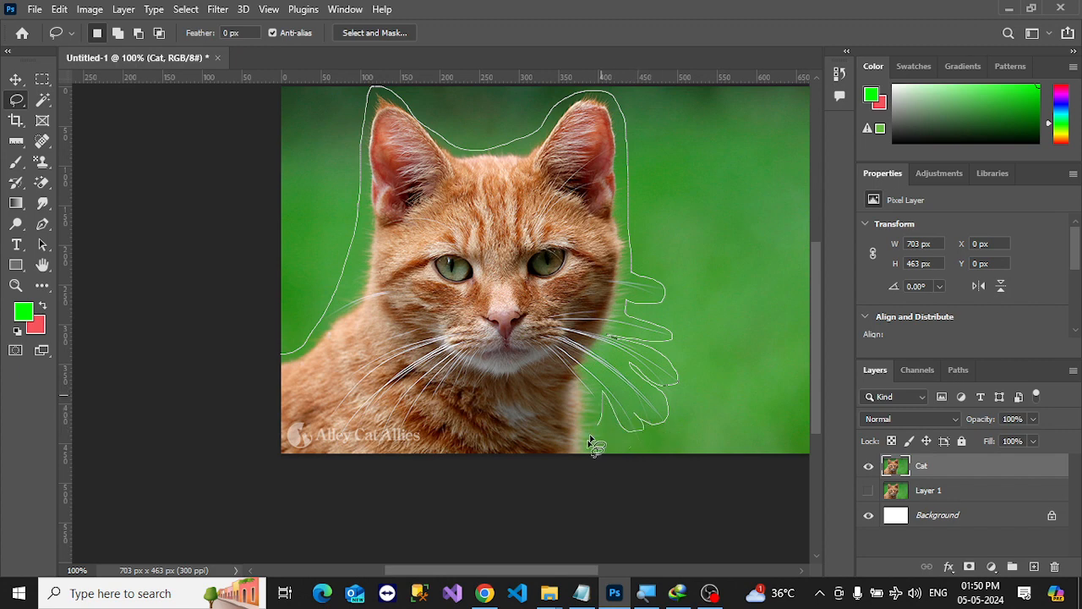
pyautogui.moveTo(503, 508); pyautogui.dragTo(473, 509)
# Step: Add the missed lower-left part of the cat's body to the lasso selection
pyautogui.moveTo(532, 440)
pyautogui.keyDown('shift'); pyautogui.mouseDown()
pyautogui.moveTo(394, 508)
pyautogui.moveTo(242, 497)
pyautogui.moveTo(178, 433)
pyautogui.moveTo(176, 366)
pyautogui.mouseUp(); pyautogui.keyUp('shift')
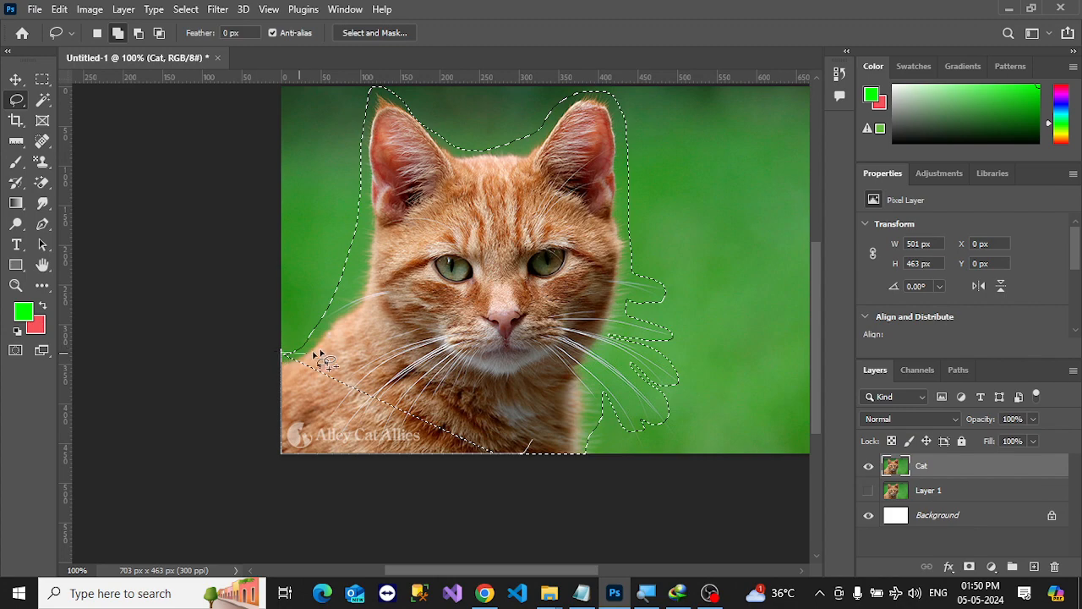
pyautogui.keyDown('shift'); pyautogui.moveTo(318, 358); pyautogui.dragTo(341, 350); pyautogui.keyUp('shift')
pyautogui.keyDown('ctrl'); pyautogui.click(408, 312); pyautogui.keyUp('ctrl')
pyautogui.keyDown('alt'); pyautogui.click(469, 275); pyautogui.keyUp('alt')
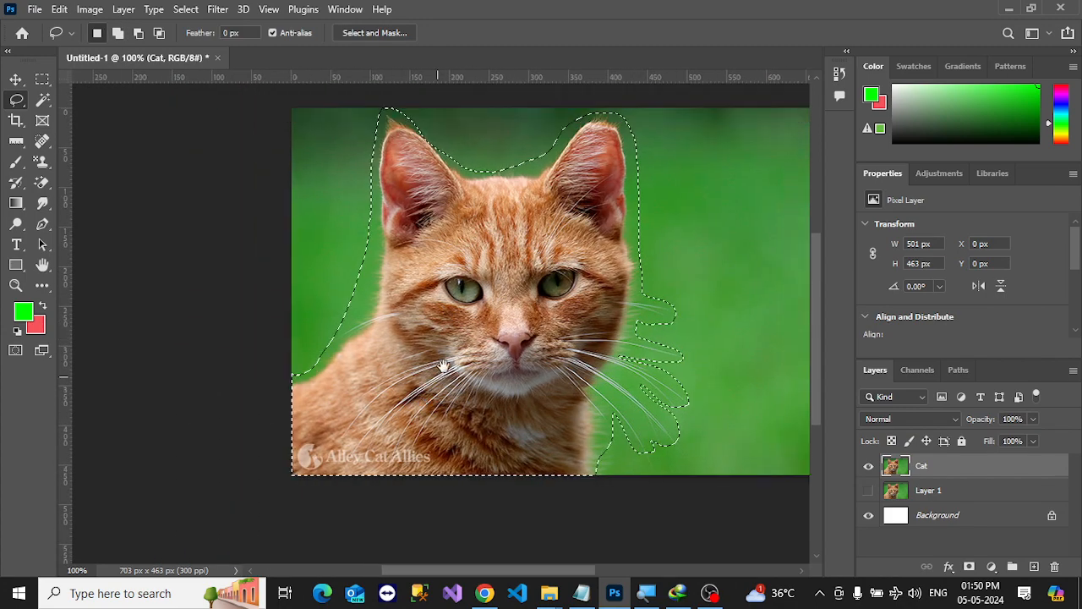
pyautogui.moveTo(475, 324); pyautogui.dragTo(454, 362)
# Step: Add a layer mask from the selection to the Cat layer and check the cutout with the Background layer hidden and shown again
pyautogui.click(969, 565)
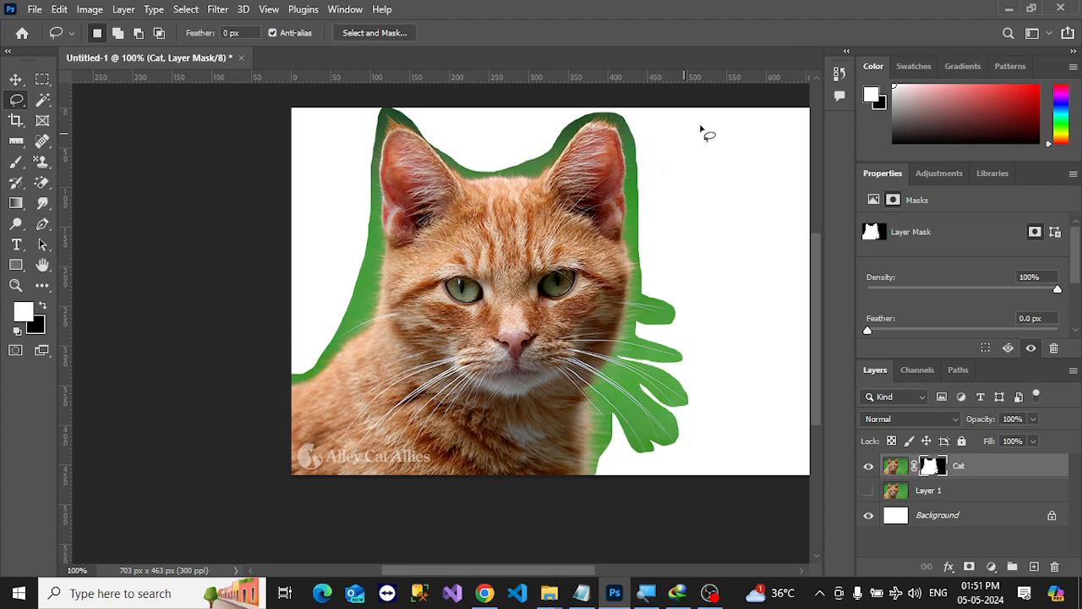
pyautogui.click(868, 516)
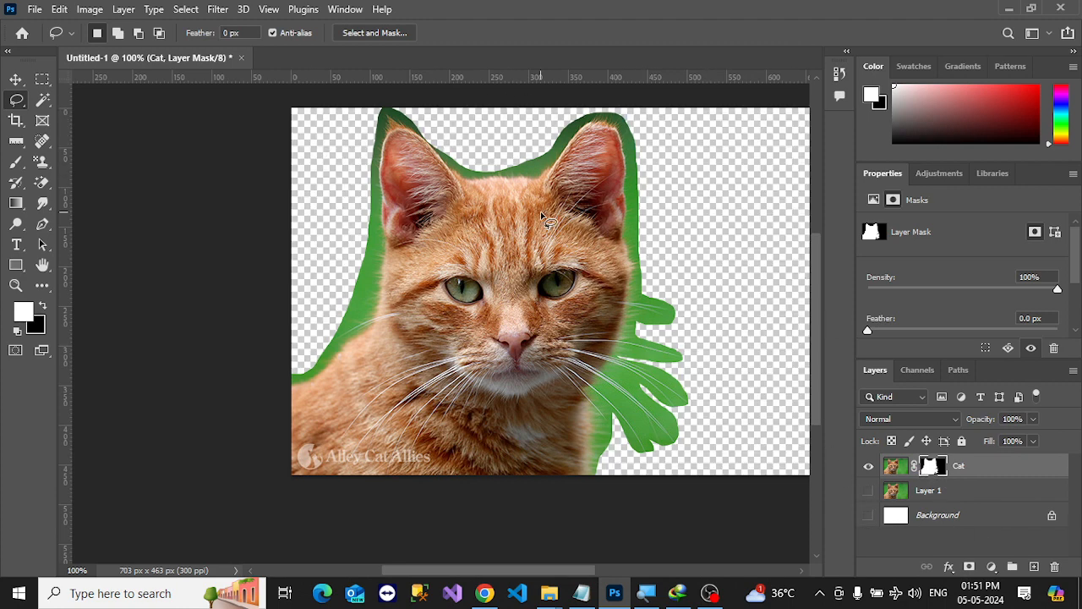
pyautogui.click(868, 516)
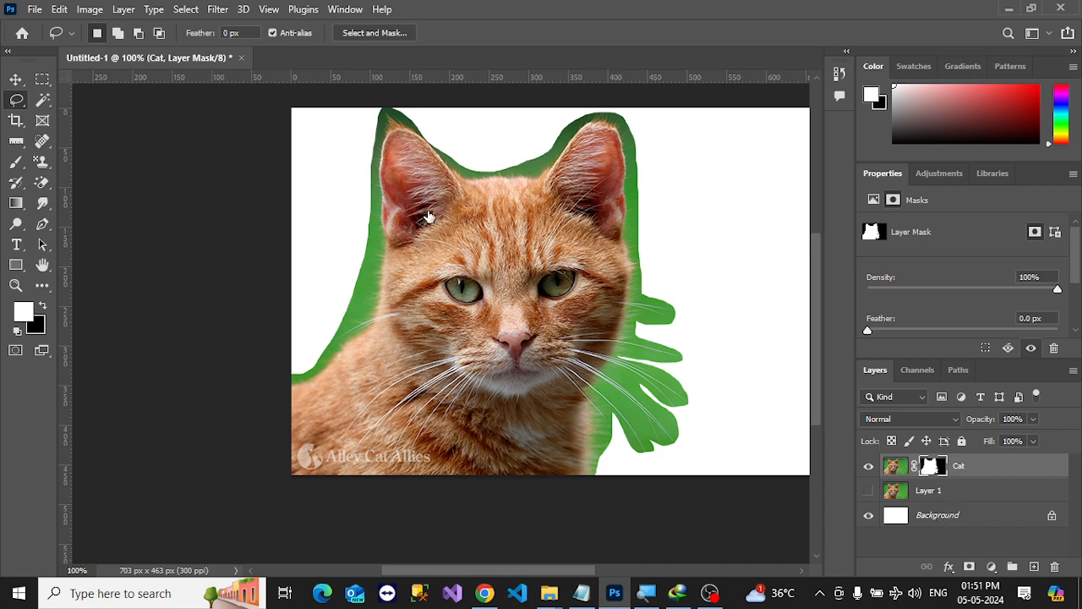
pyautogui.hotkey('alt', 'ctrl', 'r')
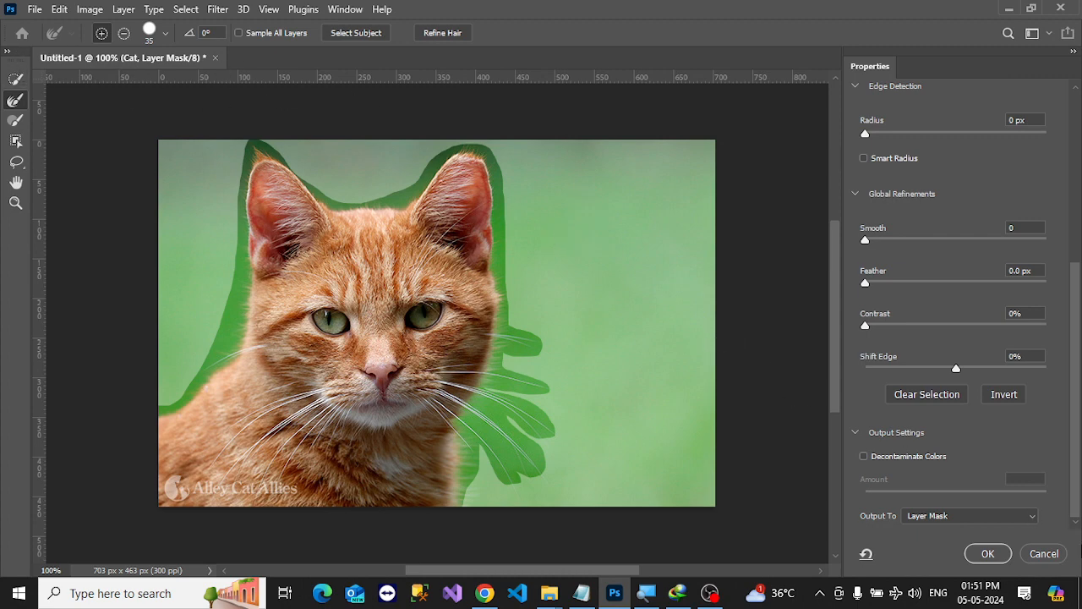
pyautogui.click(987, 553)
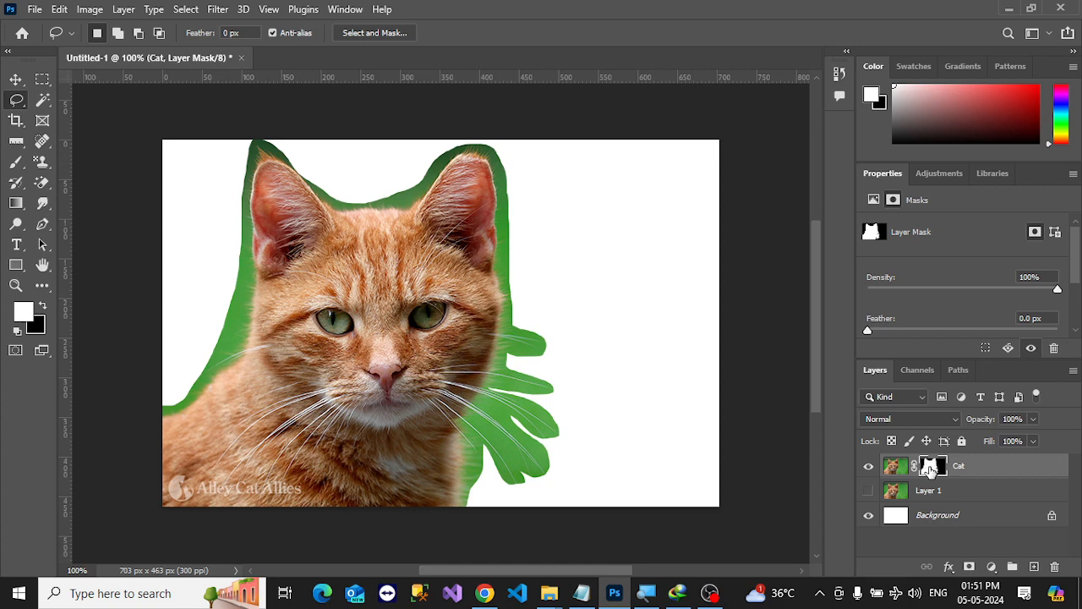
pyautogui.doubleClick(930, 468)
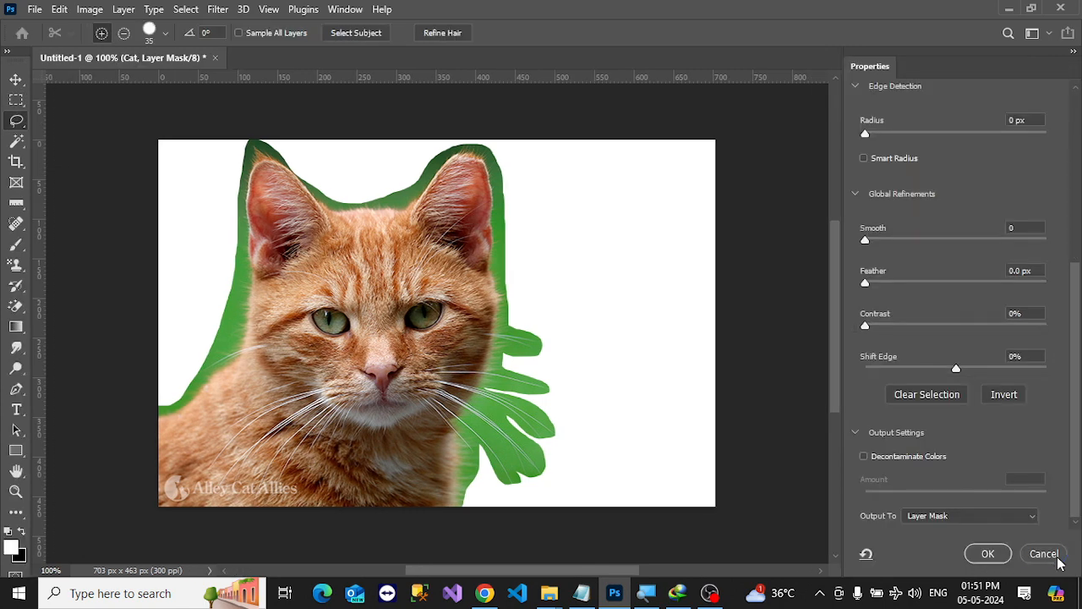
pyautogui.click(1041, 553)
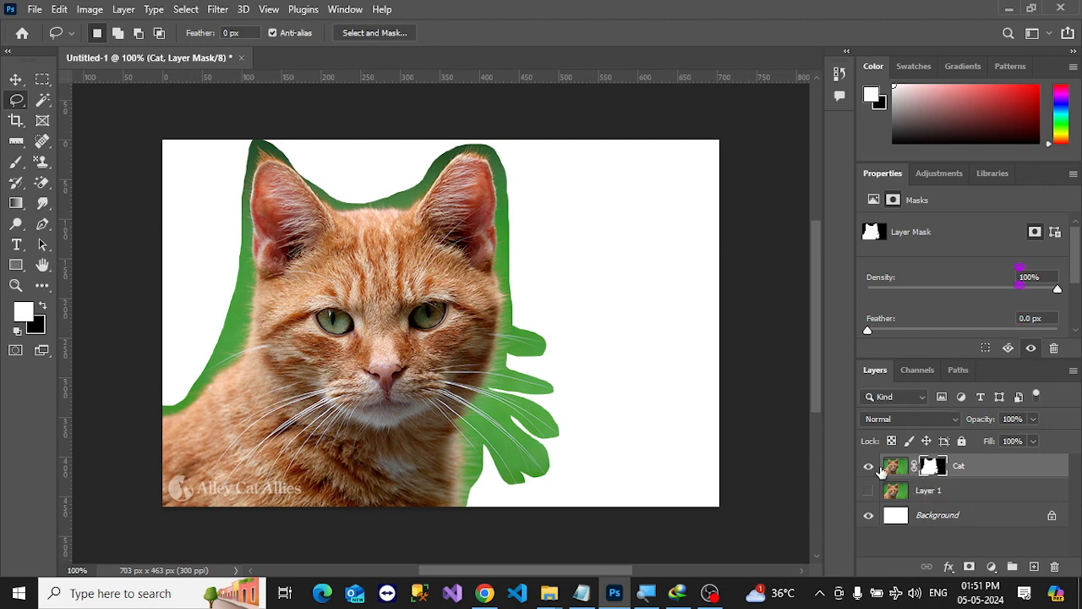
# Step: Open the Cat layer's mask in the Select and Mask workspace and choose the Refine Edge Brush for working on the fur
pyautogui.doubleClick(930, 467)
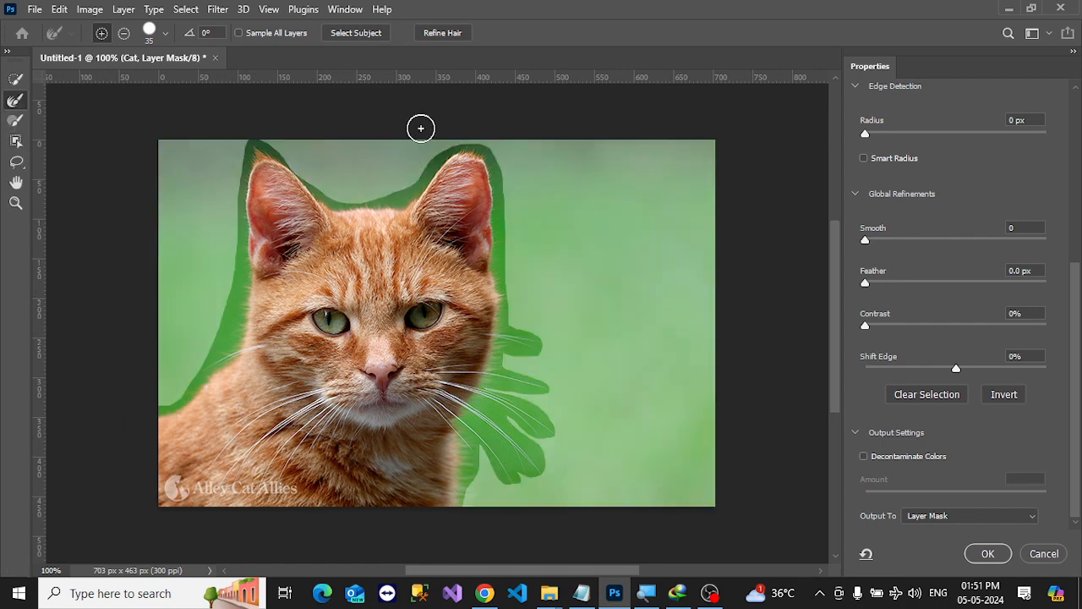
pyautogui.keyDown('ctrl'); pyautogui.click(446, 246); pyautogui.keyUp('ctrl')
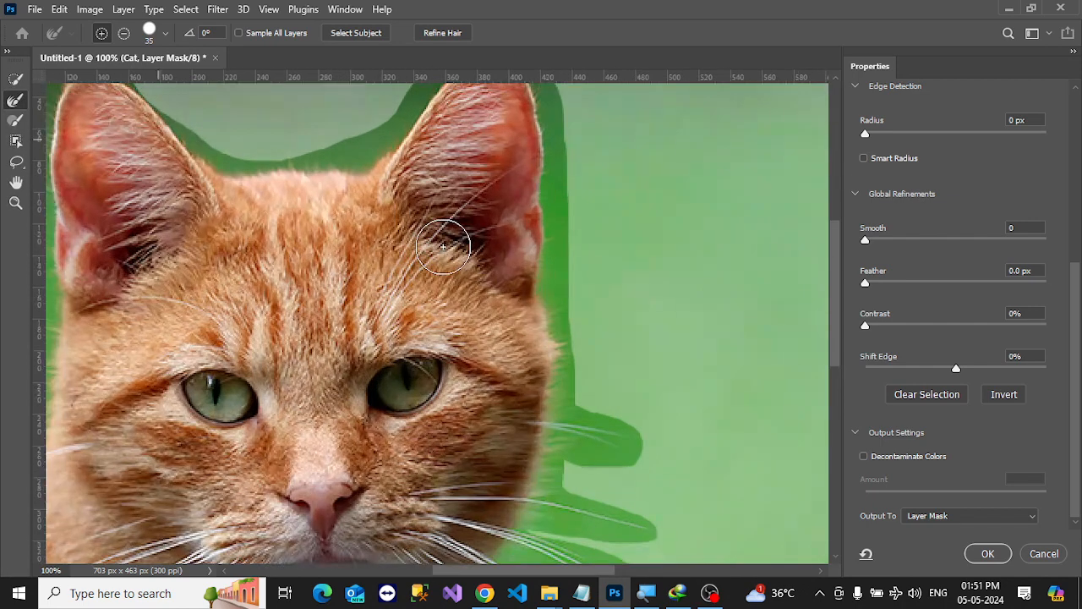
pyautogui.moveTo(358, 298); pyautogui.dragTo(454, 299)
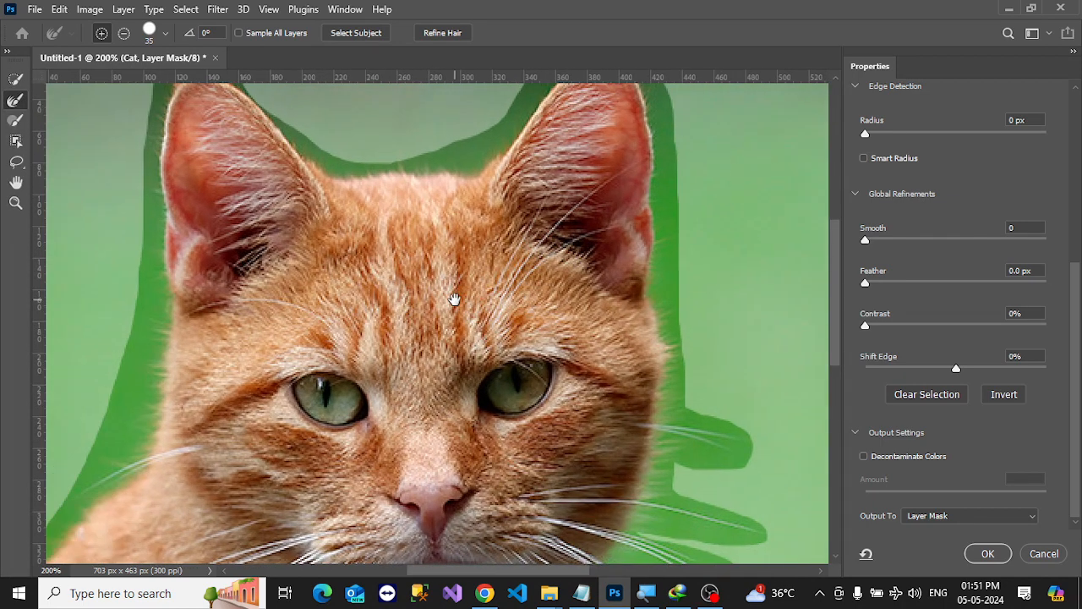
pyautogui.click(16, 79)
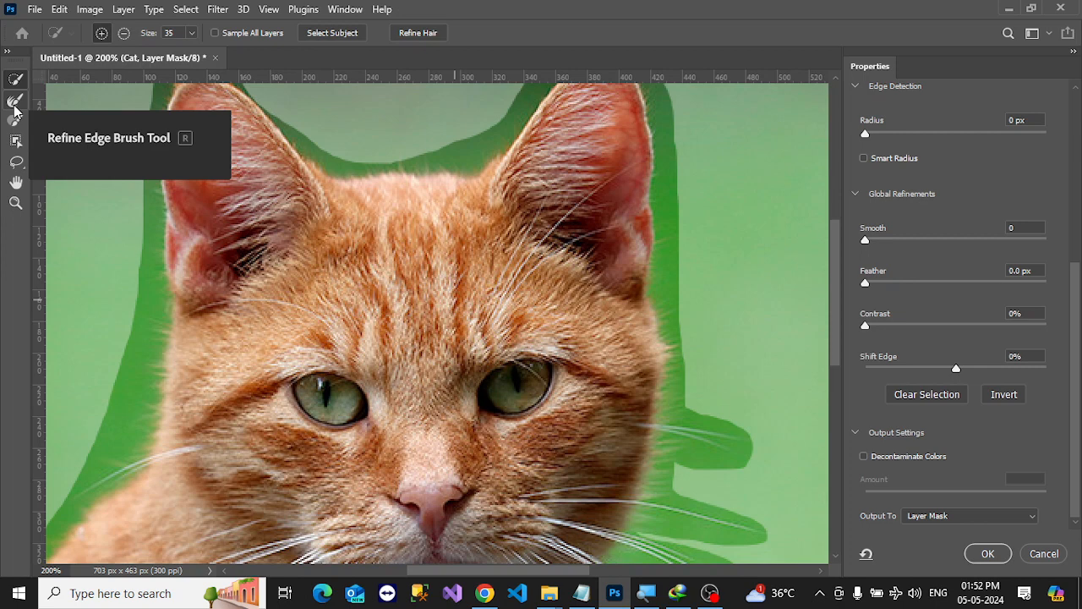
pyautogui.click(15, 101)
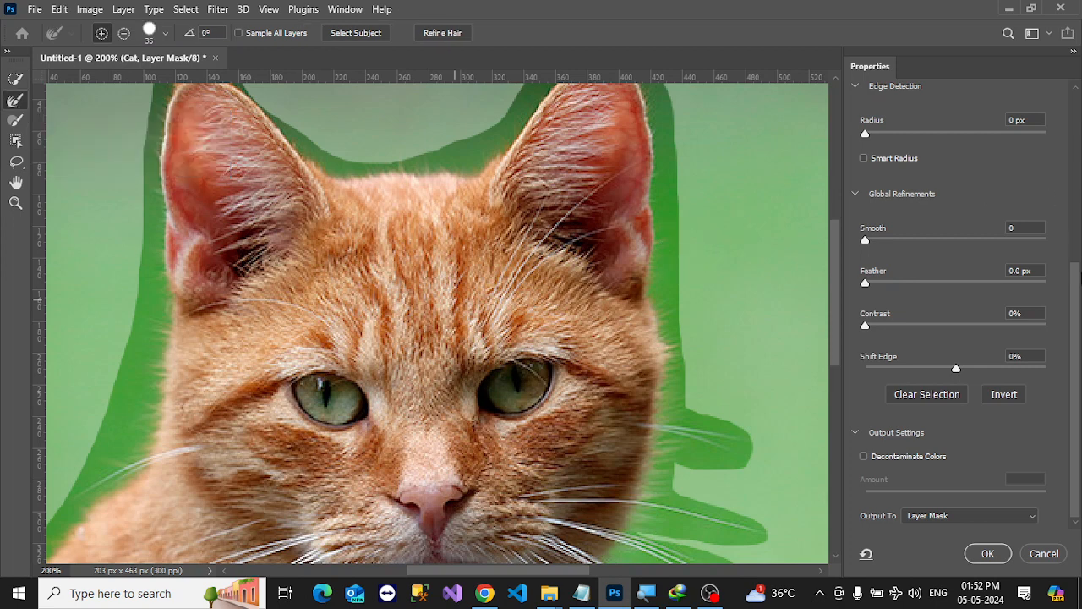
pyautogui.moveTo(1078, 284); pyautogui.dragTo(1077, 134)
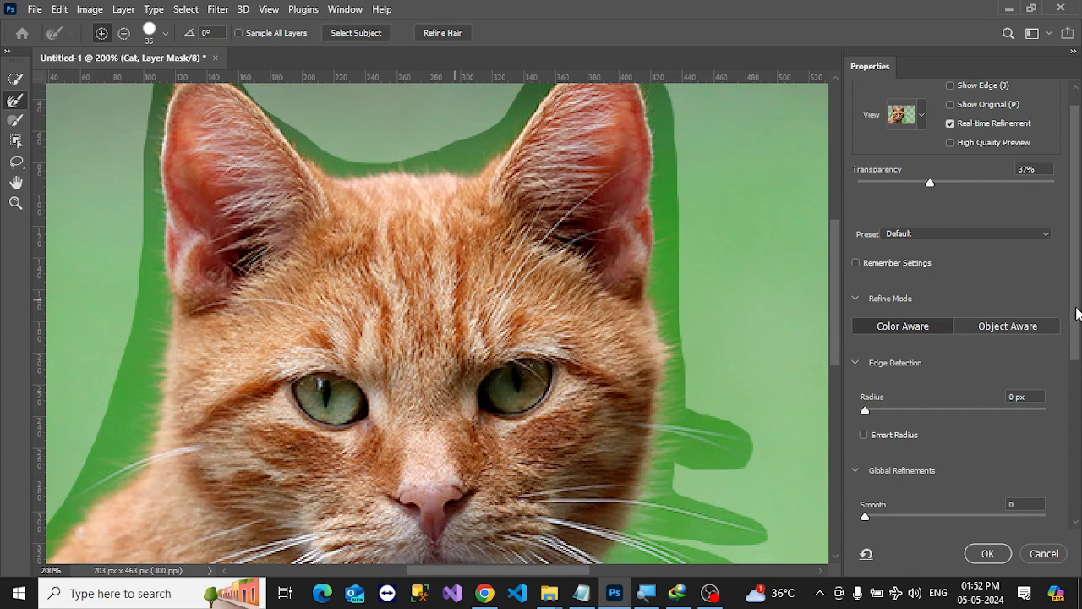
pyautogui.moveTo(1078, 313); pyautogui.dragTo(1074, 435)
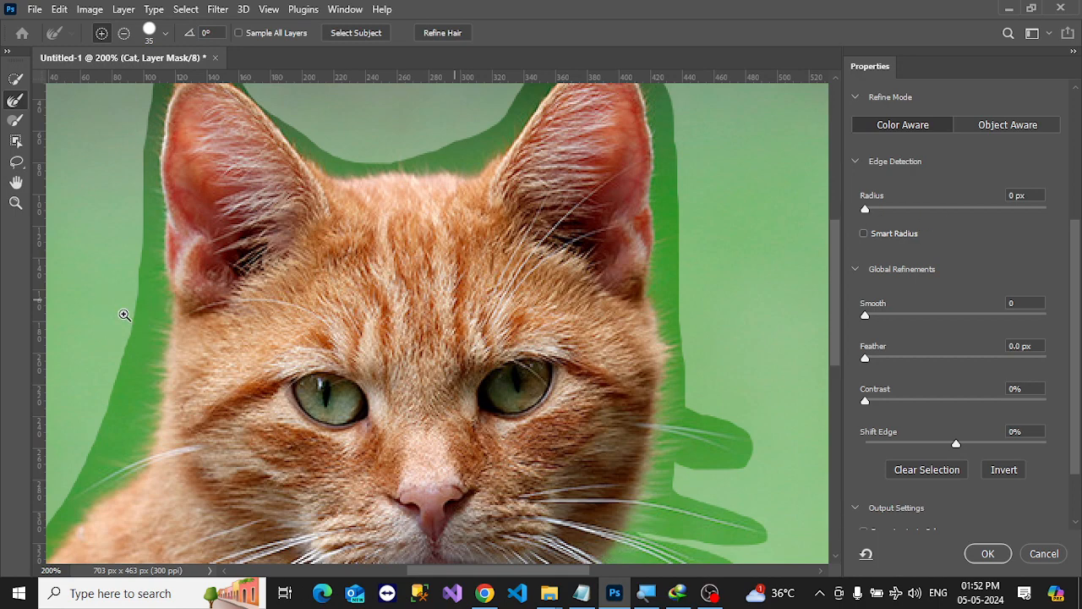
# Step: Brush along the cheek and neck fur on the left side of the cat with the Refine Edge Brush
pyautogui.moveTo(124, 314); pyautogui.dragTo(195, 281)
pyautogui.moveTo(121, 320)
pyautogui.mouseDown()
pyautogui.moveTo(82, 366)
pyautogui.moveTo(107, 355)
pyautogui.moveTo(128, 331)
pyautogui.moveTo(76, 361)
pyautogui.moveTo(109, 352)
pyautogui.moveTo(219, 241)
pyautogui.moveTo(106, 362)
pyautogui.mouseUp()
pyautogui.moveTo(260, 227)
pyautogui.mouseDown()
pyautogui.moveTo(250, 315)
pyautogui.moveTo(215, 327)
pyautogui.moveTo(206, 309)
pyautogui.moveTo(226, 230)
pyautogui.moveTo(214, 292)
pyautogui.moveTo(227, 249)
pyautogui.moveTo(228, 296)
pyautogui.moveTo(239, 167)
pyautogui.mouseUp()
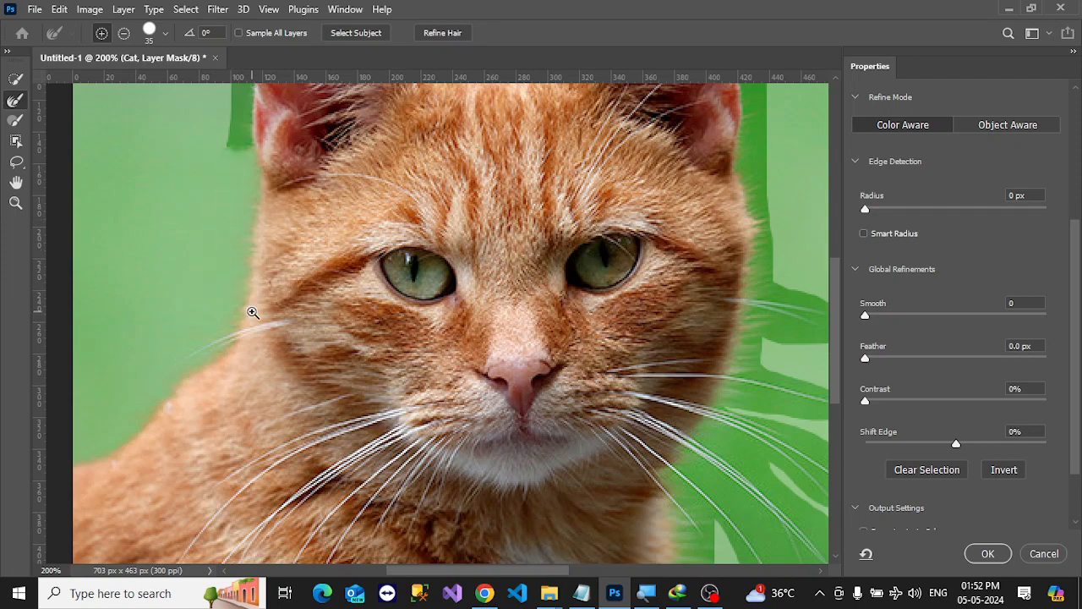
pyautogui.click(252, 313)
pyautogui.click(232, 346)
pyautogui.moveTo(246, 262); pyautogui.dragTo(244, 380)
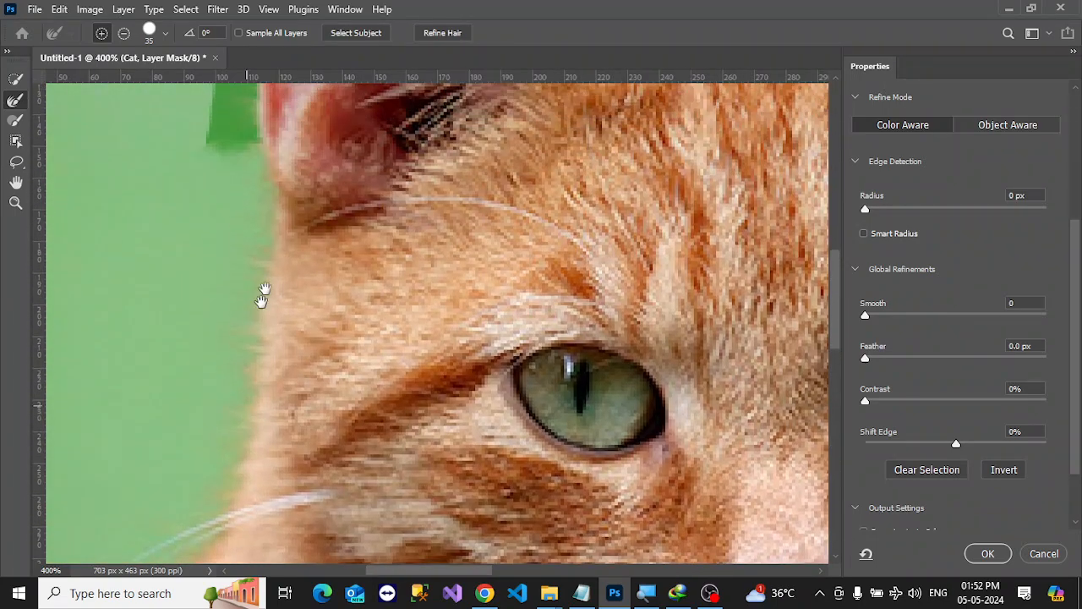
# Step: Refine the fur edge around the left ear and across the top of the head toward the right ear
pyautogui.keyDown('alt'); pyautogui.click(269, 263); pyautogui.keyUp('alt')
pyautogui.moveTo(236, 193)
pyautogui.mouseDown()
pyautogui.moveTo(235, 176)
pyautogui.moveTo(242, 213)
pyautogui.moveTo(246, 144)
pyautogui.mouseUp()
pyautogui.moveTo(244, 222); pyautogui.dragTo(251, 411)
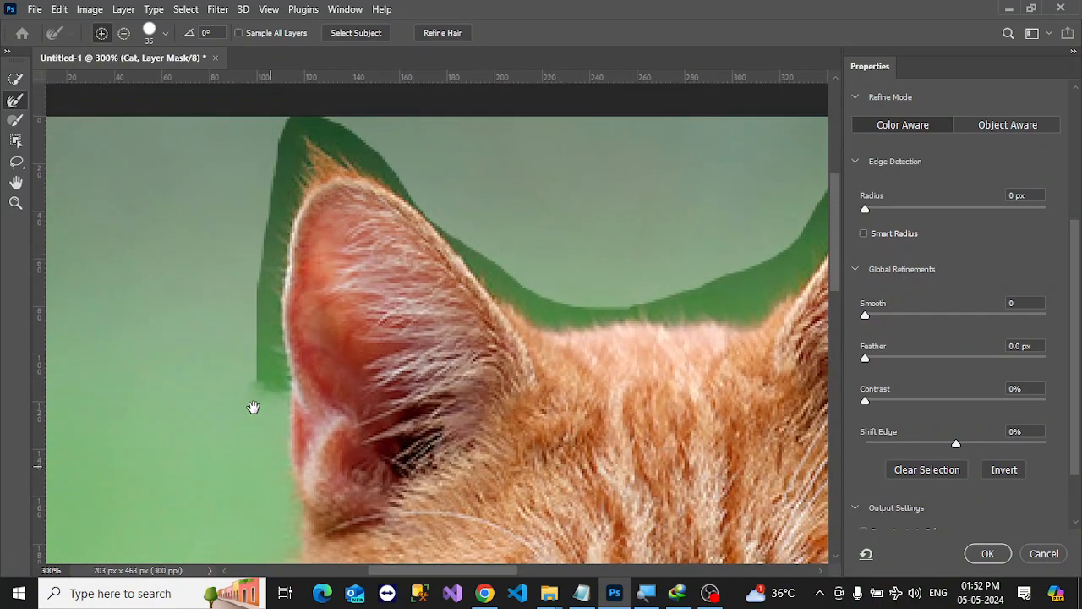
pyautogui.moveTo(266, 364)
pyautogui.mouseDown()
pyautogui.moveTo(269, 290)
pyautogui.moveTo(298, 192)
pyautogui.moveTo(350, 172)
pyautogui.moveTo(368, 181)
pyautogui.moveTo(351, 172)
pyautogui.moveTo(299, 197)
pyautogui.moveTo(274, 285)
pyautogui.moveTo(277, 346)
pyautogui.moveTo(272, 282)
pyautogui.moveTo(335, 184)
pyautogui.moveTo(416, 227)
pyautogui.moveTo(452, 278)
pyautogui.moveTo(536, 327)
pyautogui.moveTo(474, 279)
pyautogui.moveTo(557, 327)
pyautogui.moveTo(638, 340)
pyautogui.moveTo(751, 311)
pyautogui.moveTo(645, 293)
pyautogui.moveTo(439, 287)
pyautogui.mouseUp()
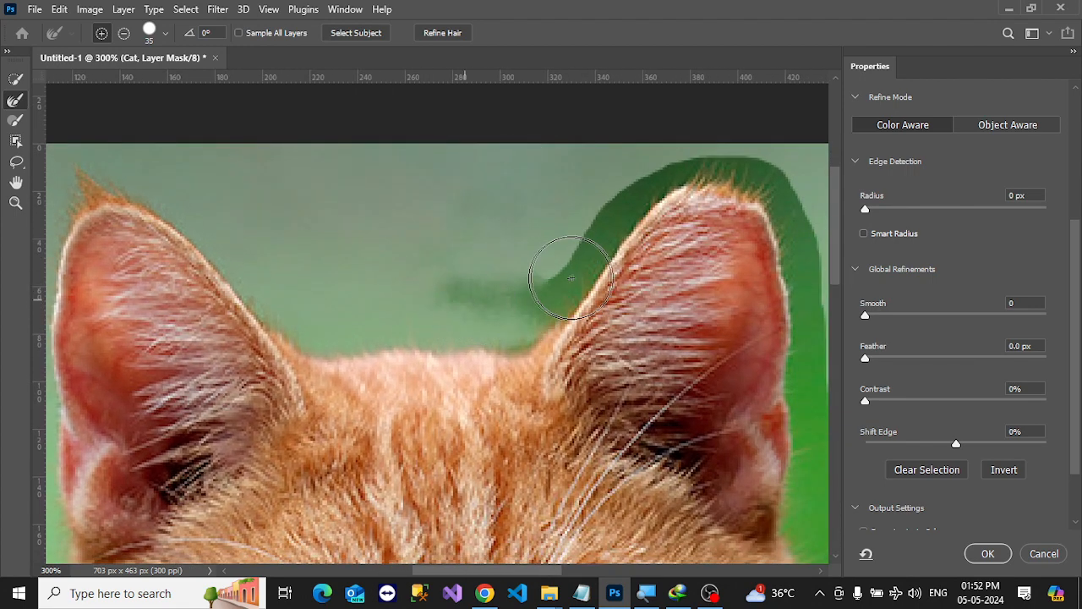
# Step: Brush away the green along the lower-right edge of the cat's body and between its lowest right-hand whiskers
pyautogui.scroll(-1, 574, 275)
pyautogui.moveTo(636, 368); pyautogui.dragTo(565, 252)
pyautogui.scroll(-8, 566, 252)
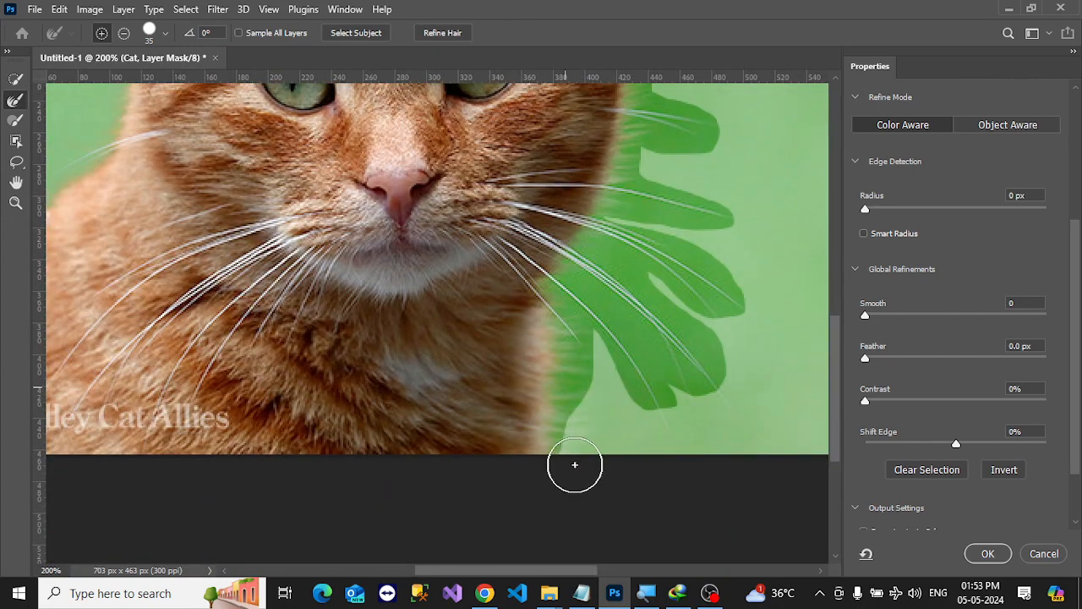
pyautogui.moveTo(574, 464)
pyautogui.mouseDown()
pyautogui.moveTo(574, 383)
pyautogui.moveTo(589, 454)
pyautogui.moveTo(585, 361)
pyautogui.moveTo(565, 280)
pyautogui.moveTo(623, 338)
pyautogui.mouseUp()
pyautogui.moveTo(696, 435)
pyautogui.mouseDown()
pyautogui.moveTo(648, 387)
pyautogui.moveTo(611, 319)
pyautogui.moveTo(594, 376)
pyautogui.mouseUp()
pyautogui.press('space')
pyautogui.moveTo(656, 420)
pyautogui.mouseDown()
pyautogui.moveTo(631, 357)
pyautogui.moveTo(557, 332)
pyautogui.mouseUp()
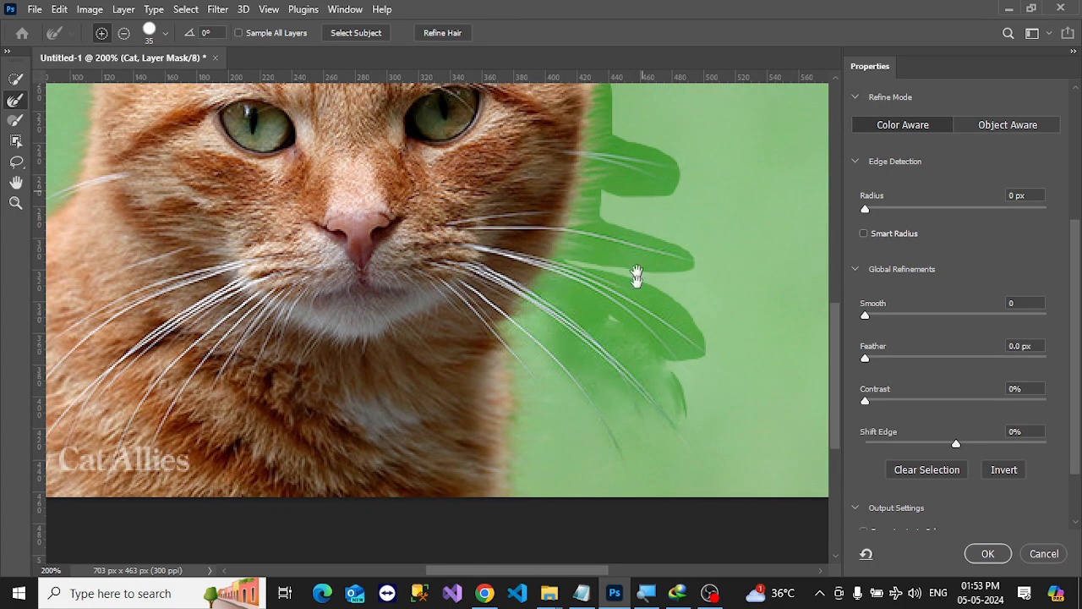
# Step: Refine the right cheek edge and the green patches around the upper and middle whiskers on that side
pyautogui.moveTo(637, 276); pyautogui.dragTo(638, 347)
pyautogui.moveTo(585, 157)
pyautogui.mouseDown()
pyautogui.moveTo(591, 364)
pyautogui.moveTo(634, 434)
pyautogui.moveTo(665, 417)
pyautogui.moveTo(597, 428)
pyautogui.moveTo(588, 254)
pyautogui.mouseUp()
pyautogui.press('space')
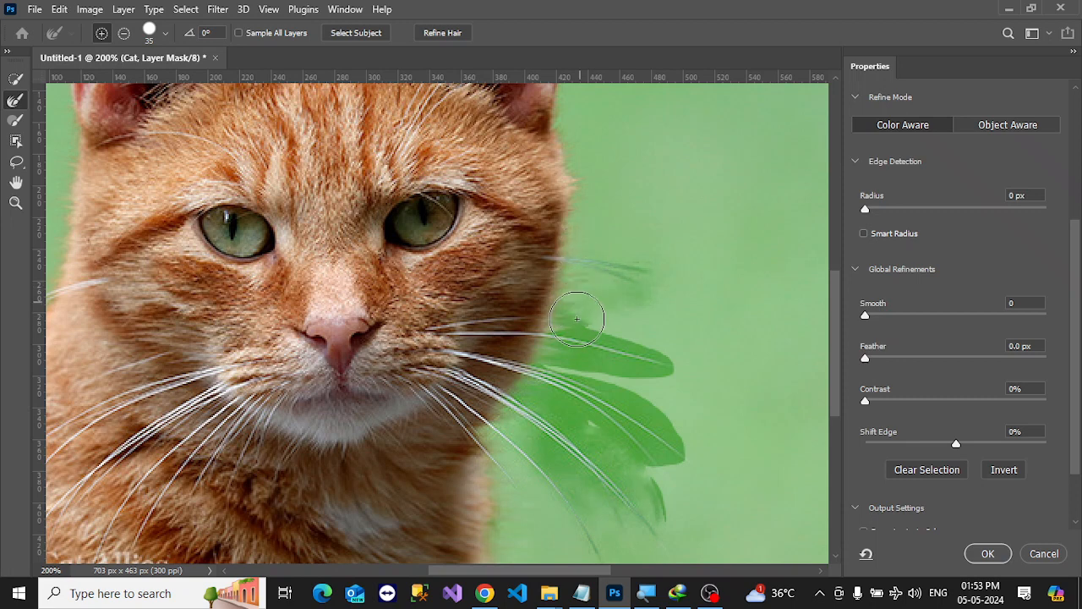
pyautogui.moveTo(576, 319)
pyautogui.mouseDown()
pyautogui.moveTo(511, 443)
pyautogui.moveTo(583, 456)
pyautogui.moveTo(592, 488)
pyautogui.mouseUp()
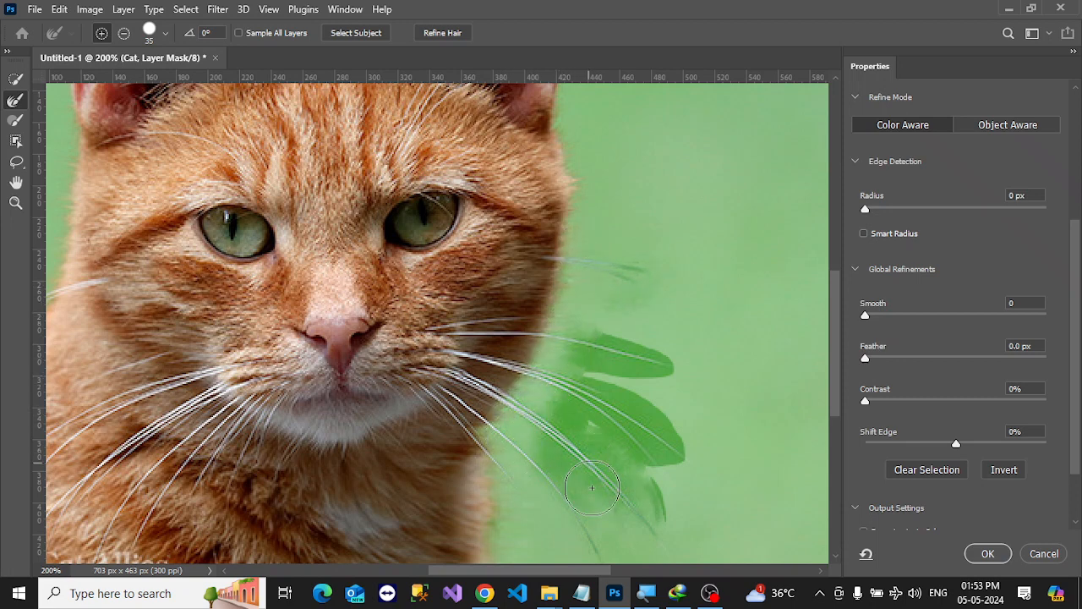
pyautogui.moveTo(603, 229)
pyautogui.mouseDown()
pyautogui.moveTo(641, 292)
pyautogui.moveTo(628, 274)
pyautogui.moveTo(659, 269)
pyautogui.moveTo(633, 257)
pyautogui.moveTo(603, 326)
pyautogui.moveTo(577, 336)
pyautogui.moveTo(650, 379)
pyautogui.moveTo(666, 449)
pyautogui.moveTo(655, 480)
pyautogui.mouseUp()
# Step: Clear the remaining green between the right-hand whiskers and refine the lowest whisker once more
pyautogui.scroll(-3, 628, 301)
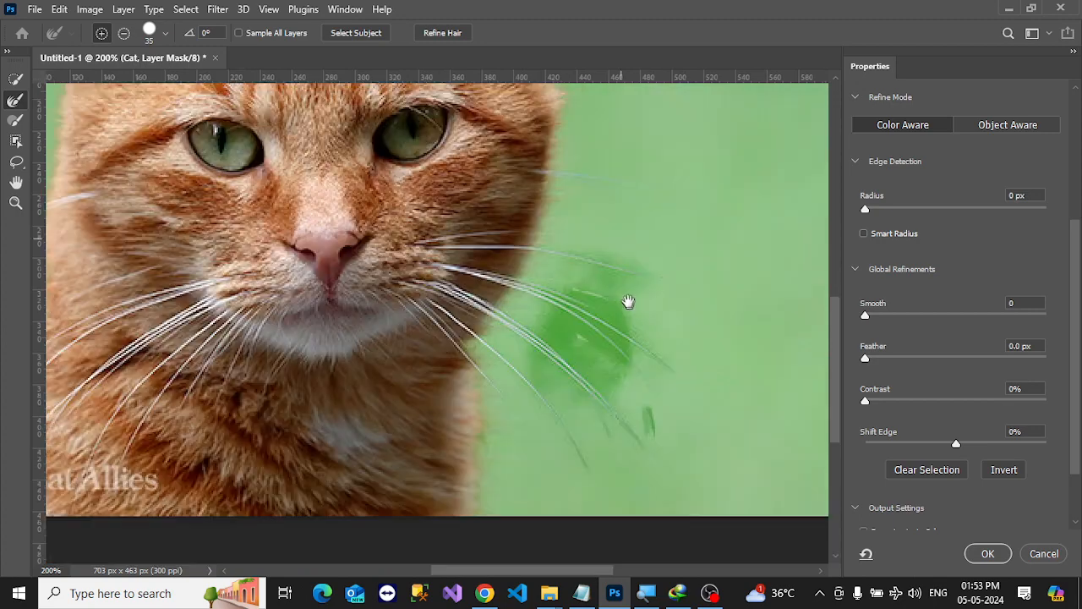
pyautogui.moveTo(590, 270)
pyautogui.mouseDown()
pyautogui.moveTo(571, 307)
pyautogui.moveTo(558, 288)
pyautogui.moveTo(551, 298)
pyautogui.moveTo(585, 317)
pyautogui.moveTo(626, 311)
pyautogui.moveTo(651, 394)
pyautogui.moveTo(635, 414)
pyautogui.moveTo(601, 424)
pyautogui.moveTo(561, 395)
pyautogui.moveTo(553, 354)
pyautogui.moveTo(605, 384)
pyautogui.mouseUp()
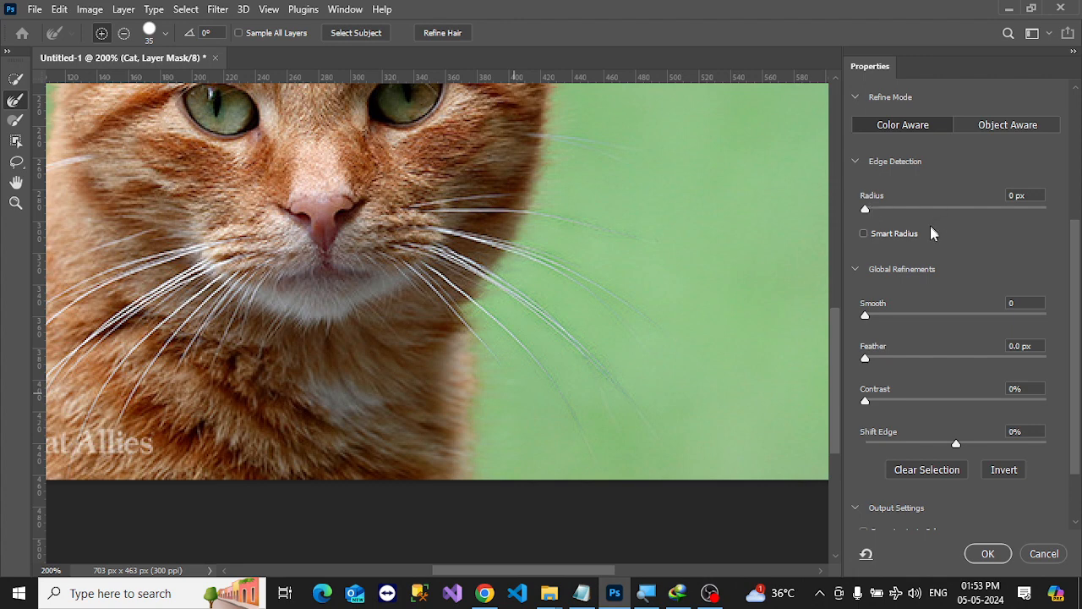
pyautogui.scroll(-1, 1074, 300)
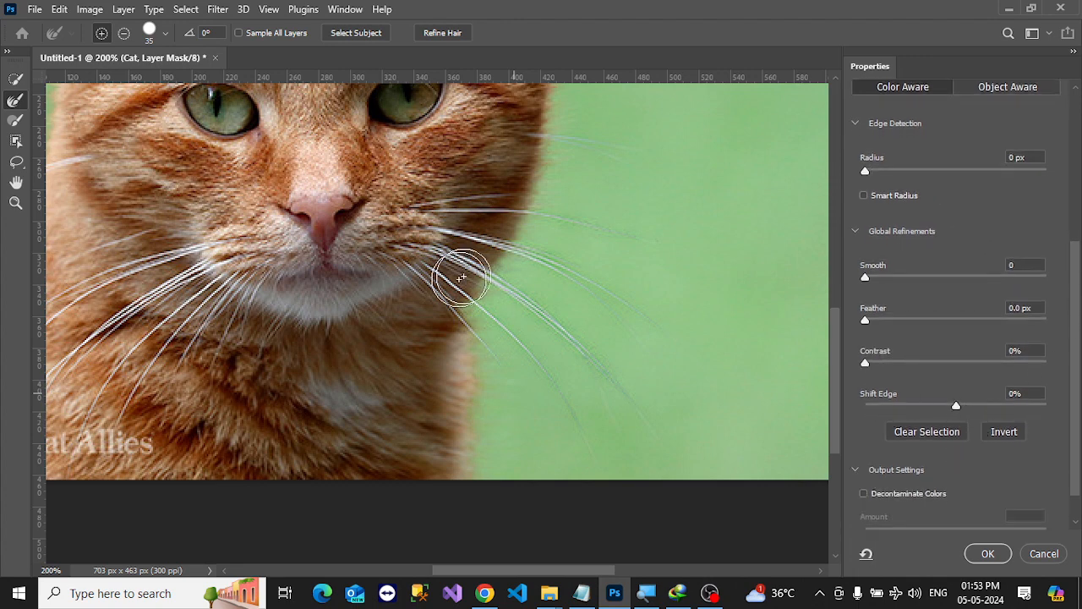
pyautogui.moveTo(578, 421); pyautogui.dragTo(507, 333)
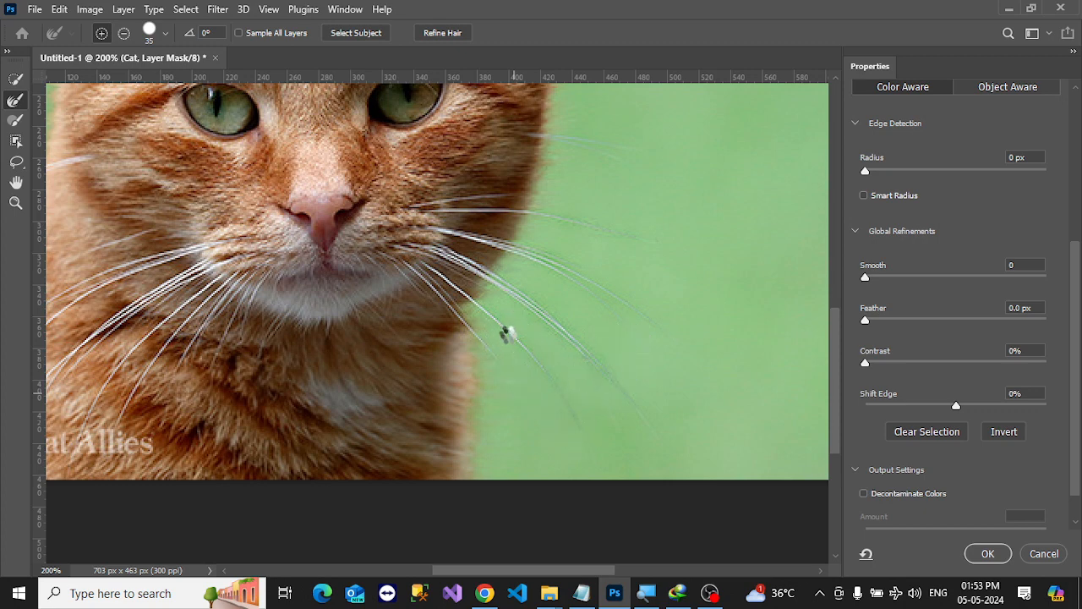
pyautogui.scroll(-1, 1076, 423)
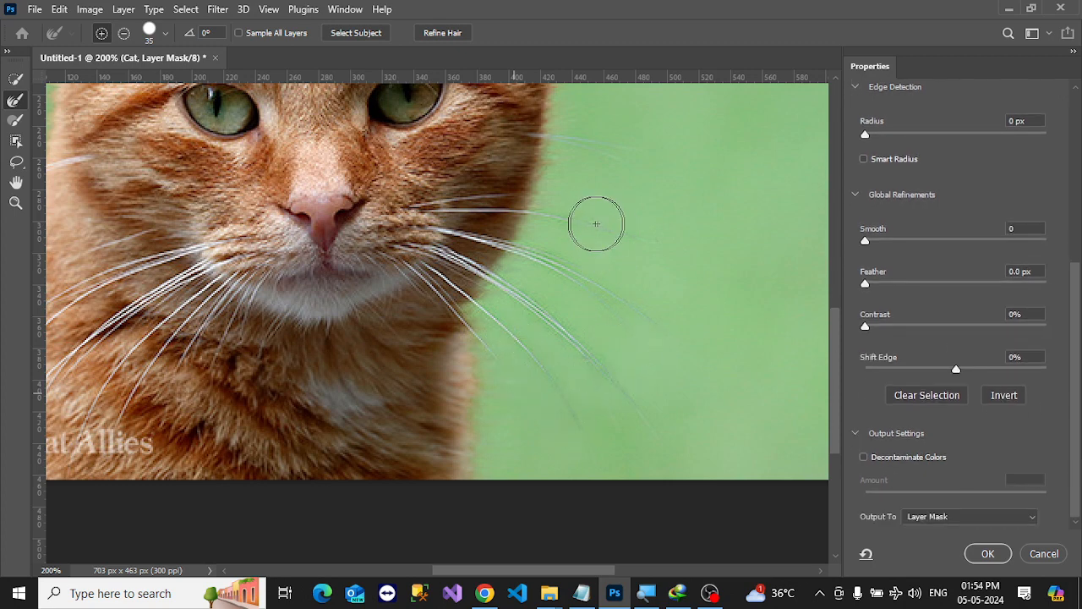
# Step: Refine the fur edge all around the right ear to remove the green fringe
pyautogui.keyDown('alt'); pyautogui.click(585, 213); pyautogui.keyUp('alt')
pyautogui.moveTo(602, 186); pyautogui.dragTo(600, 244)
pyautogui.keyDown('ctrl'); pyautogui.click(599, 237); pyautogui.keyUp('ctrl')
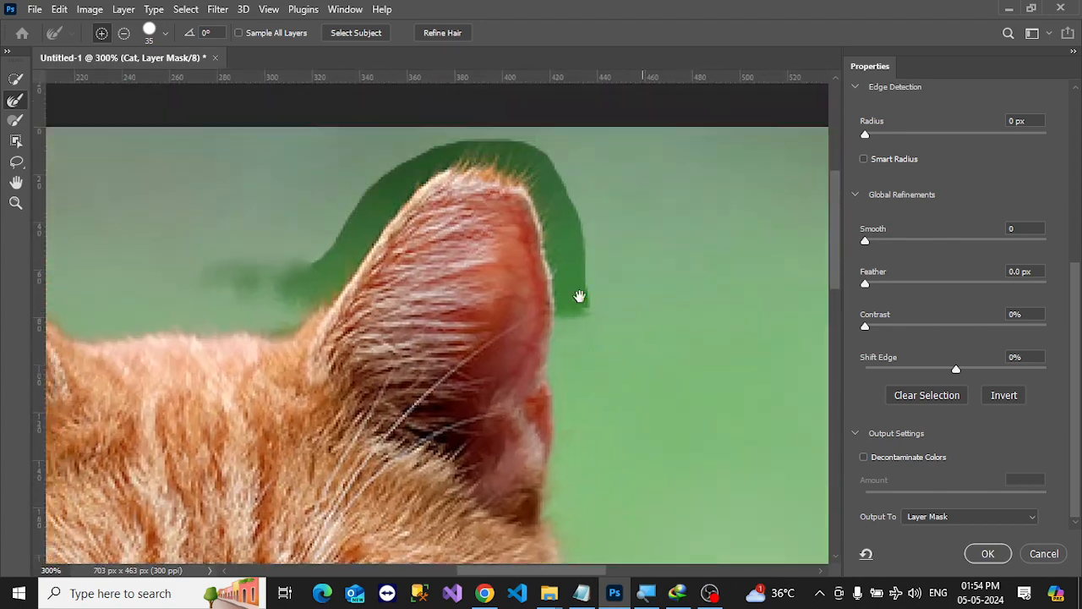
pyautogui.moveTo(580, 295)
pyautogui.mouseDown()
pyautogui.moveTo(601, 396)
pyautogui.moveTo(614, 357)
pyautogui.moveTo(580, 261)
pyautogui.moveTo(539, 248)
pyautogui.mouseUp()
pyautogui.moveTo(500, 246)
pyautogui.mouseDown()
pyautogui.moveTo(451, 245)
pyautogui.moveTo(385, 313)
pyautogui.moveTo(370, 346)
pyautogui.moveTo(275, 427)
pyautogui.mouseUp()
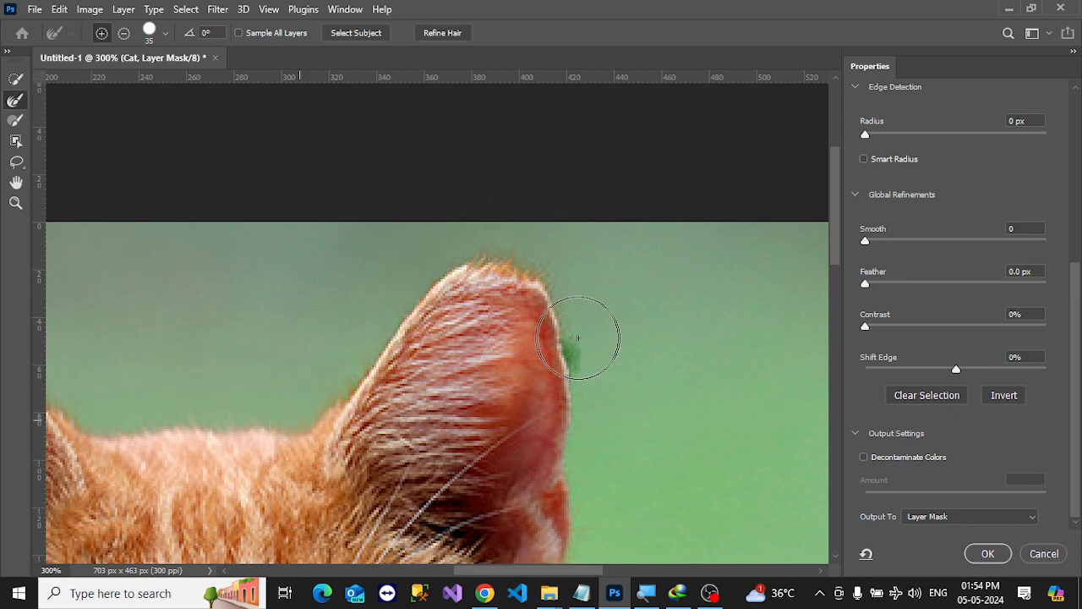
pyautogui.moveTo(594, 333)
pyautogui.mouseDown()
pyautogui.moveTo(592, 358)
pyautogui.moveTo(563, 363)
pyautogui.mouseUp()
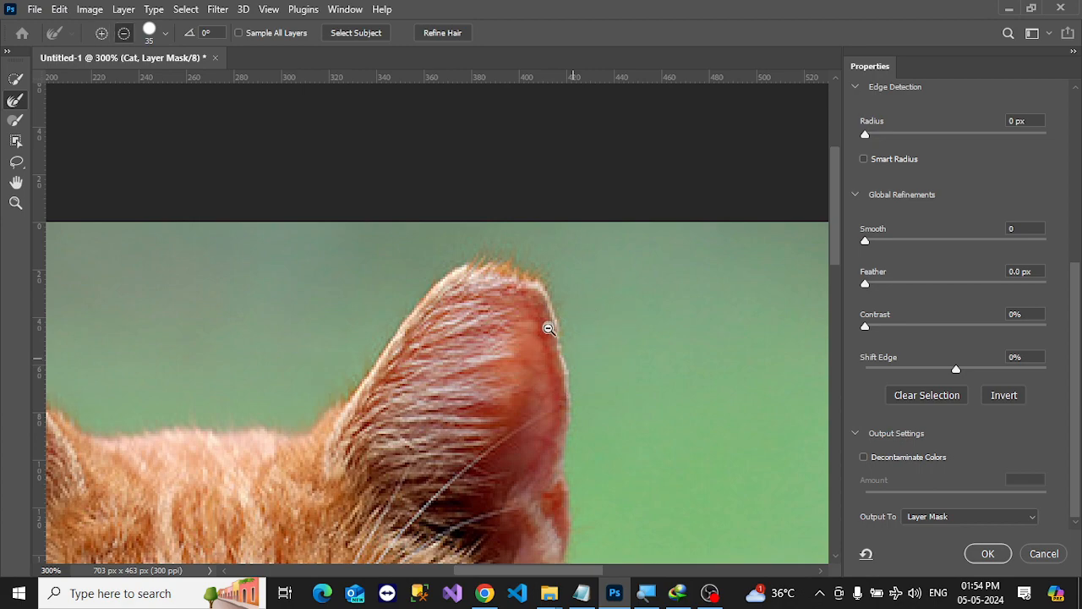
# Step: Turn on Decontaminate Colors for the cutout while viewing the right-hand whiskers
pyautogui.scroll(-1, 568, 328)
pyautogui.keyDown('alt'); pyautogui.click(372, 350); pyautogui.keyUp('alt')
pyautogui.moveTo(442, 299); pyautogui.dragTo(449, 271)
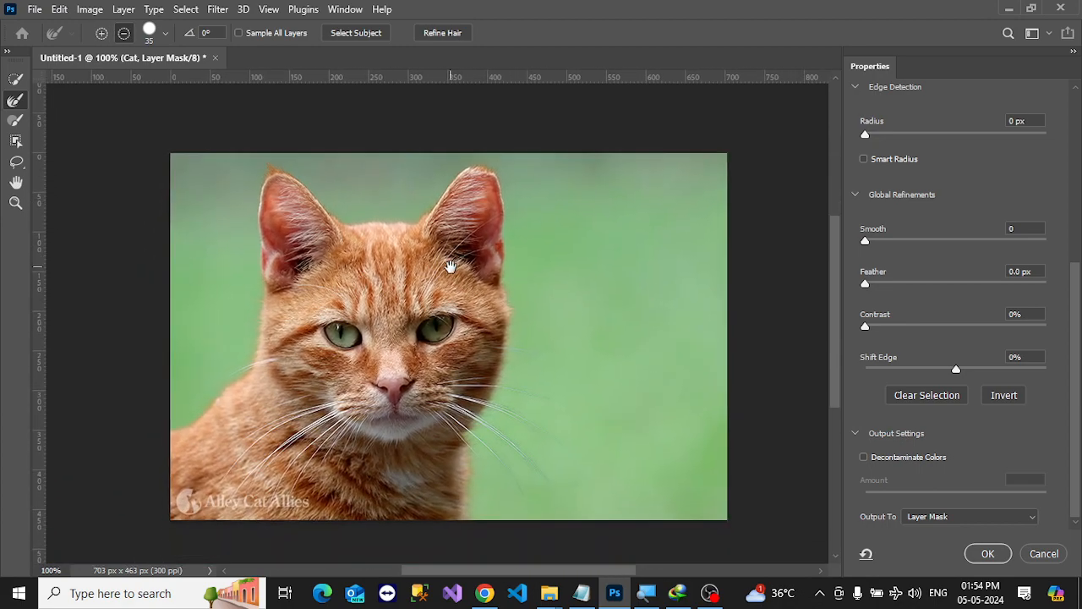
pyautogui.keyDown('ctrl'); pyautogui.click(464, 350); pyautogui.keyUp('ctrl')
pyautogui.moveTo(599, 333)
pyautogui.mouseDown()
pyautogui.moveTo(641, 285)
pyautogui.moveTo(659, 283)
pyautogui.mouseUp()
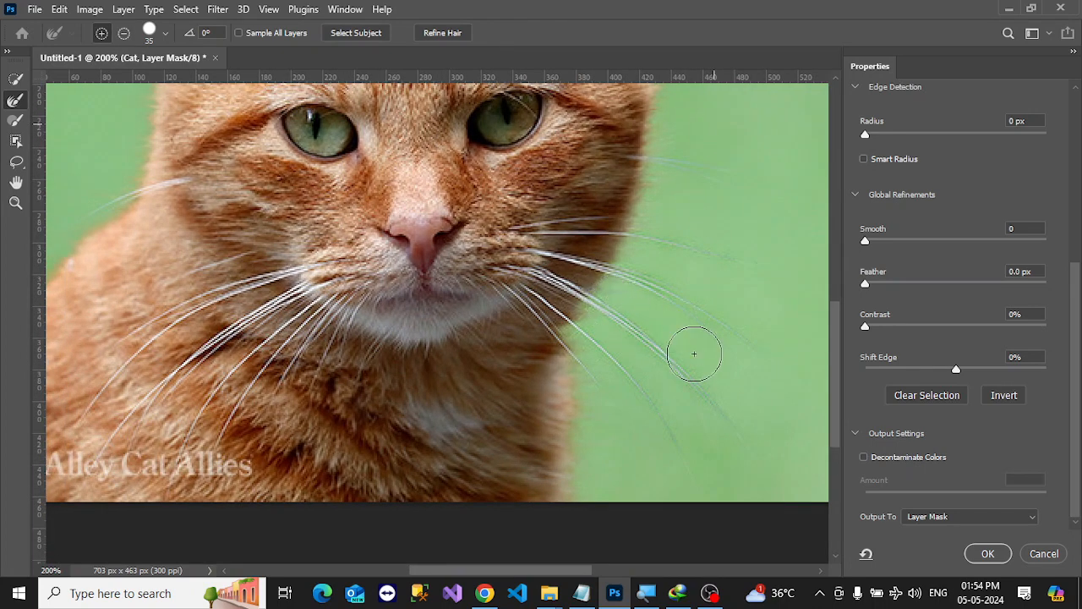
pyautogui.click(863, 458)
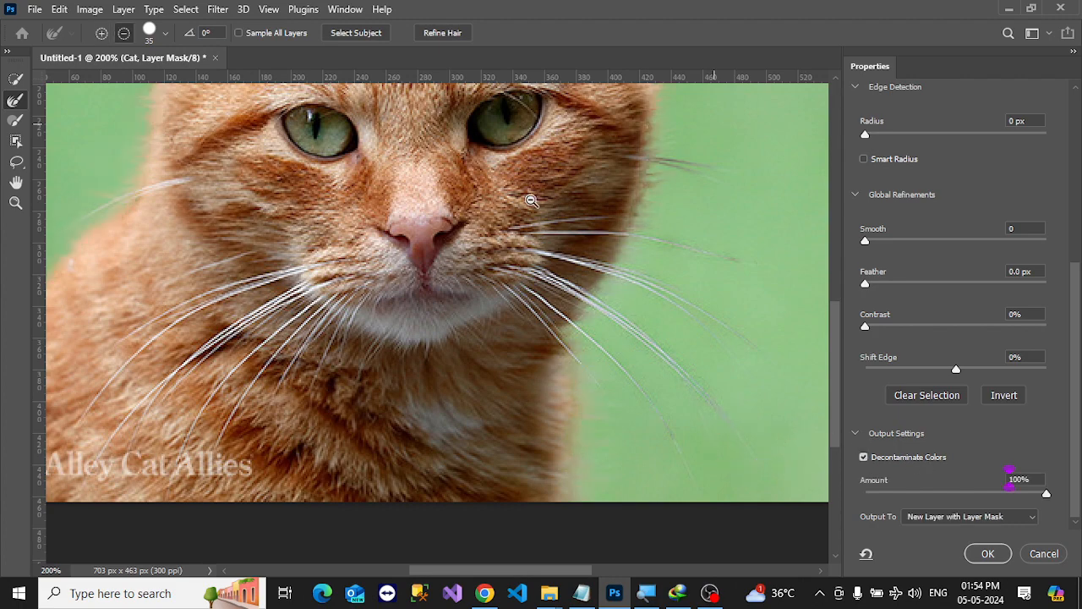
# Step: Examine the decontaminated cutout around the ears, face, whiskers and lower body for leftover green
pyautogui.scroll(-1, 534, 194)
pyautogui.keyDown('ctrl'); pyautogui.click(455, 133); pyautogui.keyUp('ctrl')
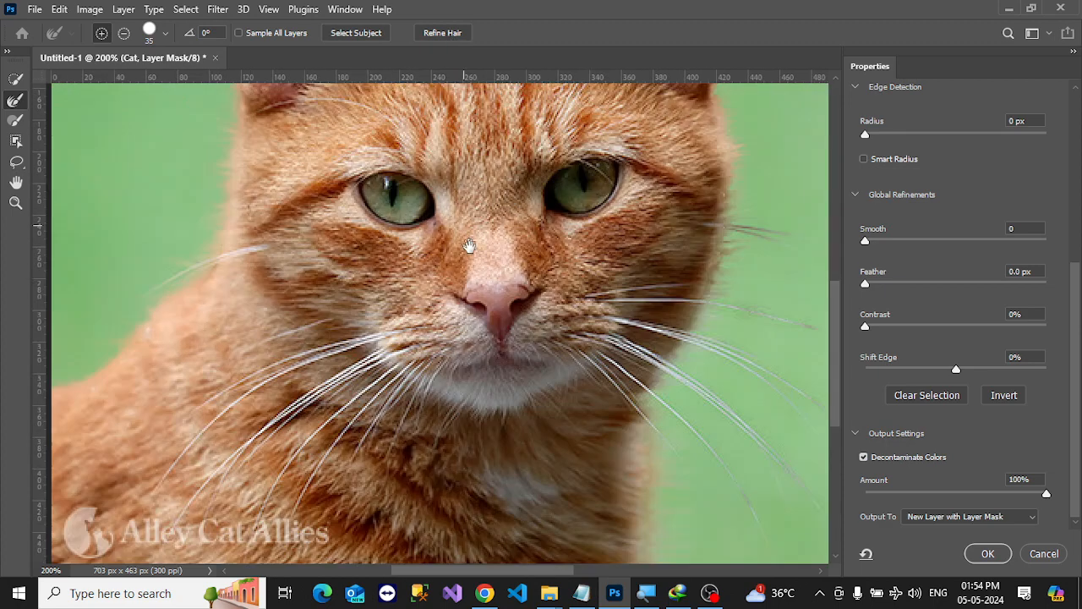
pyautogui.moveTo(468, 244); pyautogui.dragTo(474, 359)
pyautogui.moveTo(430, 313); pyautogui.dragTo(426, 427)
pyautogui.moveTo(500, 198); pyautogui.dragTo(502, 216)
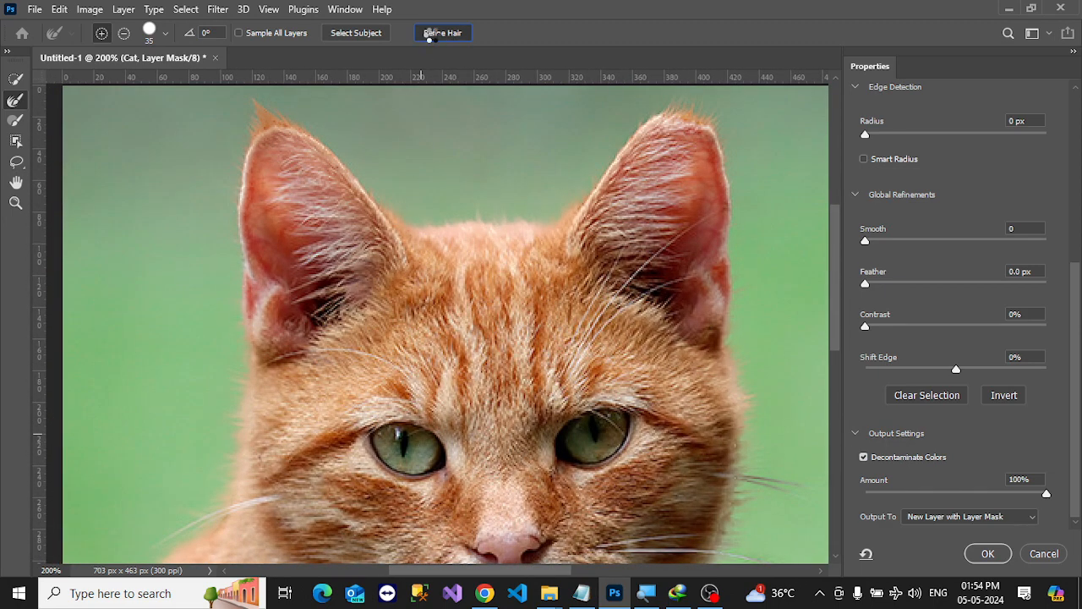
pyautogui.moveTo(652, 386); pyautogui.dragTo(623, 207)
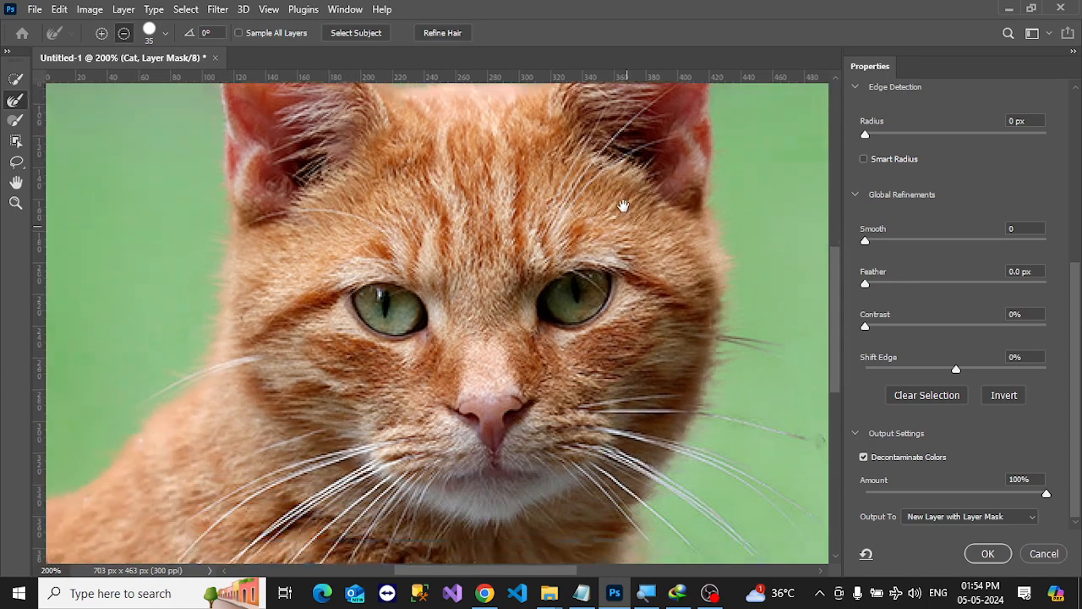
pyautogui.moveTo(622, 462)
pyautogui.mouseDown()
pyautogui.moveTo(616, 266)
pyautogui.moveTo(651, 213)
pyautogui.mouseUp()
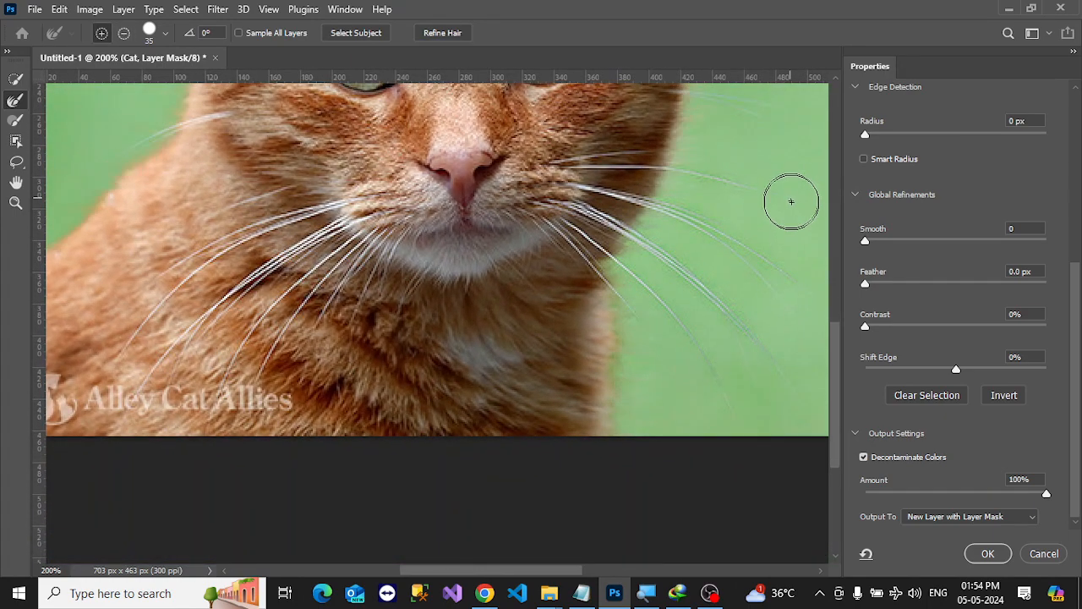
pyautogui.keyDown('alt'); pyautogui.click(577, 322); pyautogui.keyUp('alt')
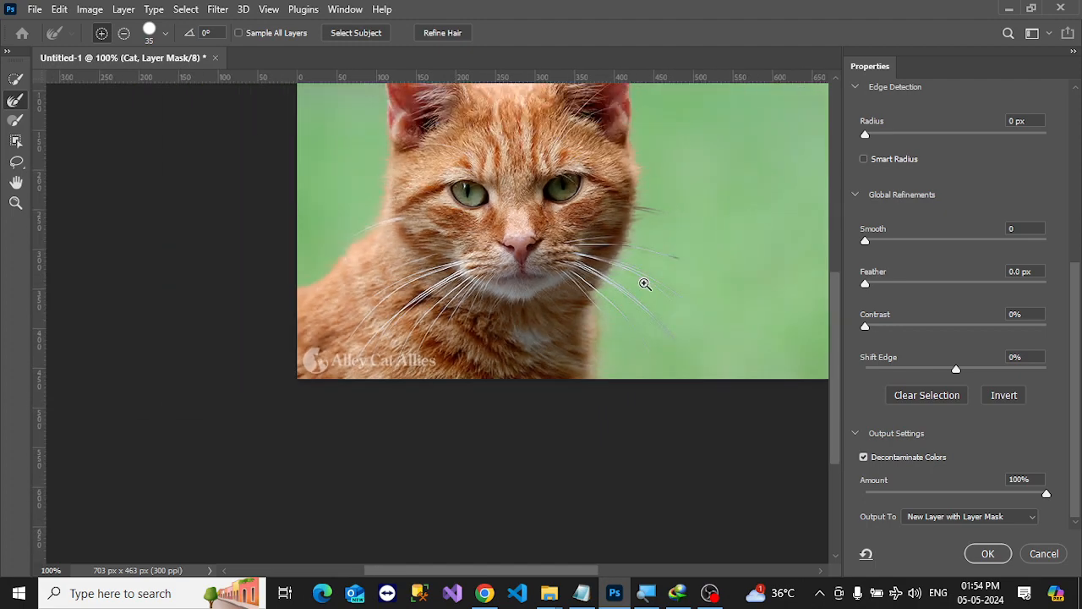
# Step: Touch up the right-hand whisker tips again with the Refine Edge Brush
pyautogui.keyDown('ctrl'); pyautogui.click(672, 176); pyautogui.keyUp('ctrl')
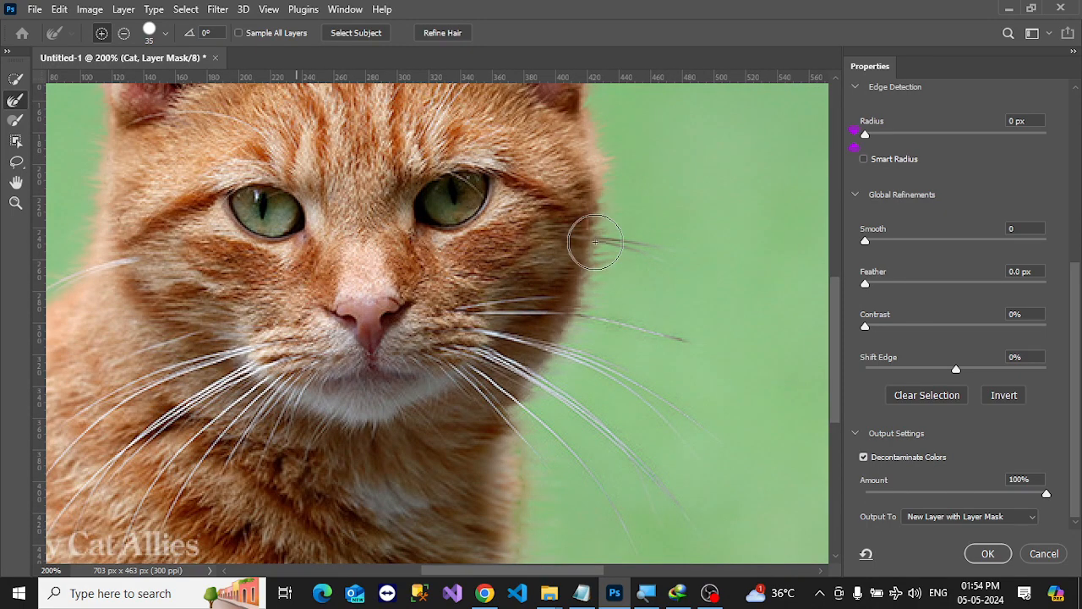
pyautogui.click(683, 345)
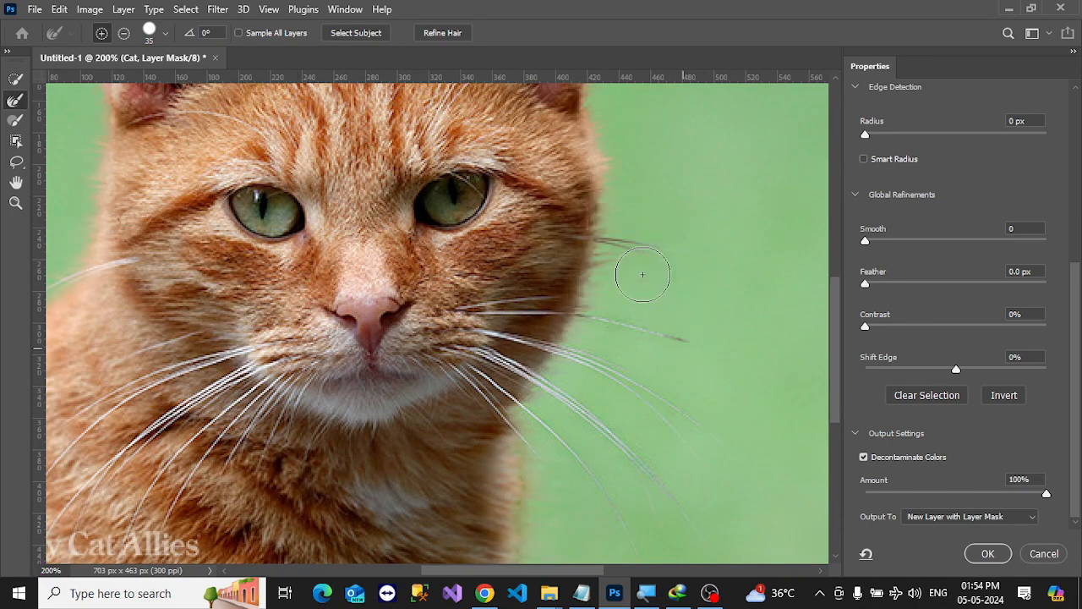
pyautogui.keyDown('alt'); pyautogui.click(578, 431); pyautogui.keyUp('alt')
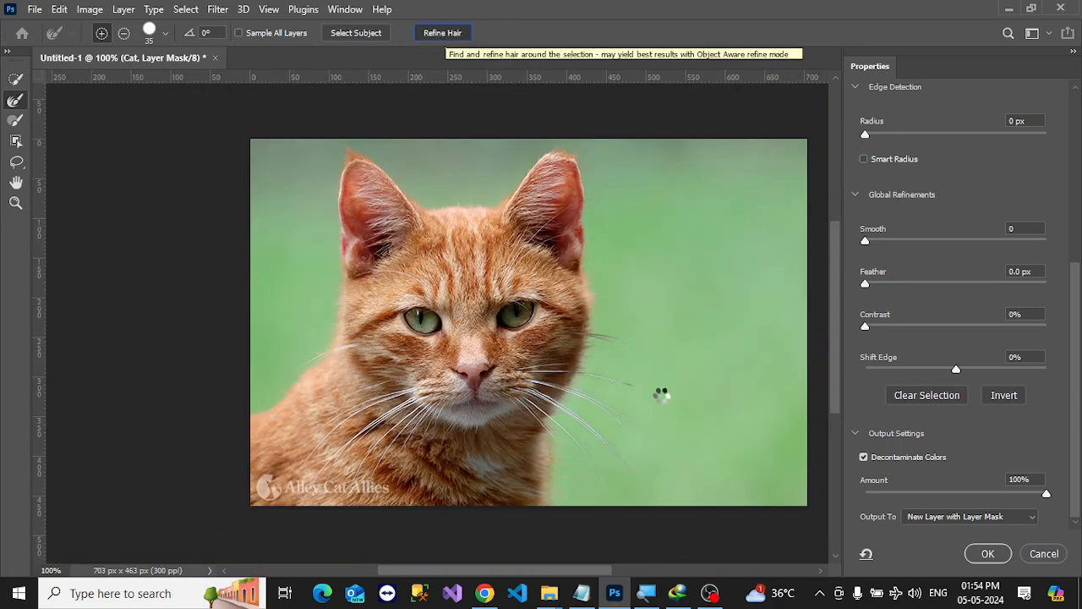
# Step: Check the whiskers and the whole cutout, and output the refinement as a new layer with a layer mask
pyautogui.keyDown('ctrl'); pyautogui.click(578, 359); pyautogui.keyUp('ctrl')
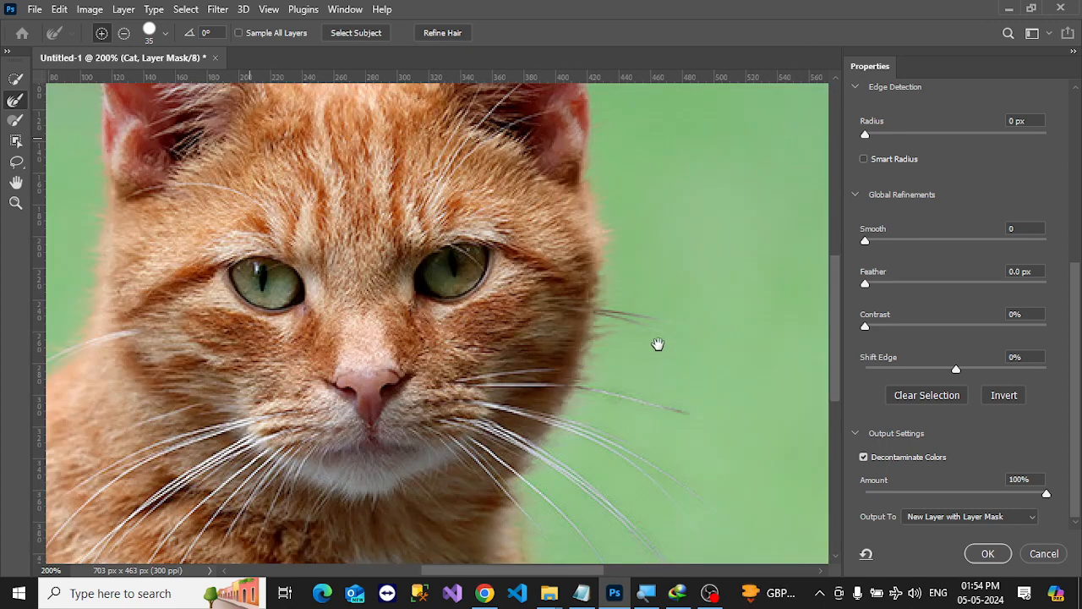
pyautogui.scroll(-3, 657, 343)
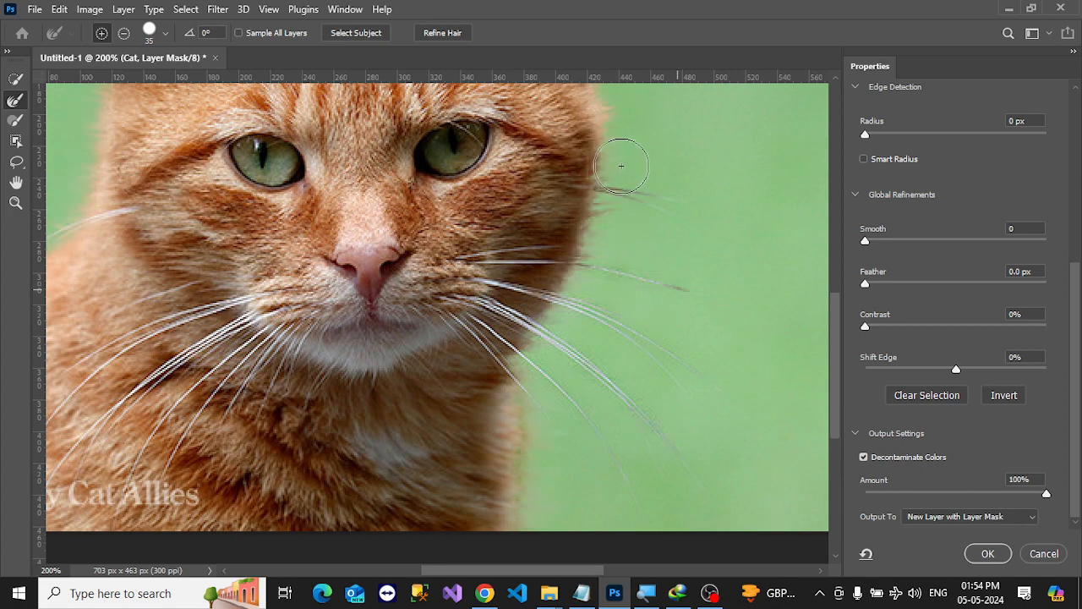
pyautogui.keyDown('alt'); pyautogui.click(340, 353); pyautogui.keyUp('alt')
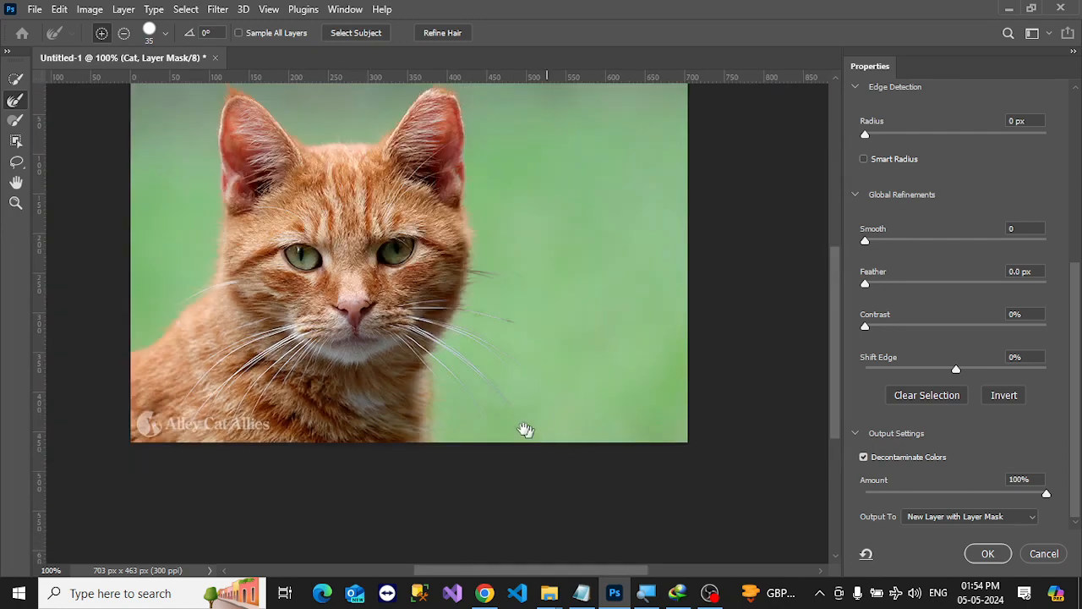
pyautogui.keyDown('ctrl'); pyautogui.click(484, 413); pyautogui.keyUp('ctrl')
pyautogui.keyDown('alt'); pyautogui.click(497, 334); pyautogui.keyUp('alt')
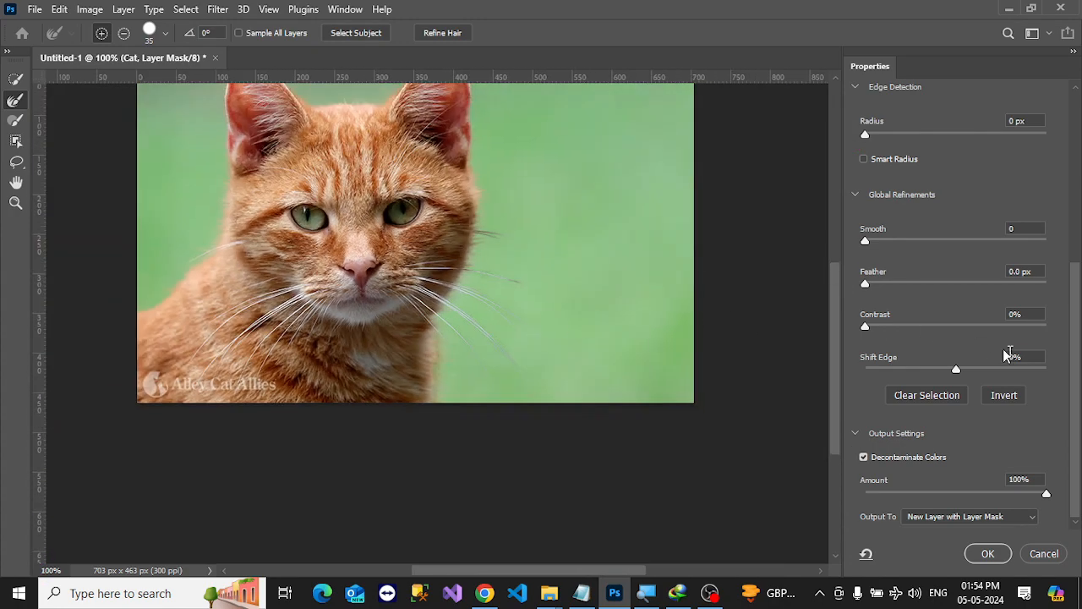
pyautogui.click(991, 556)
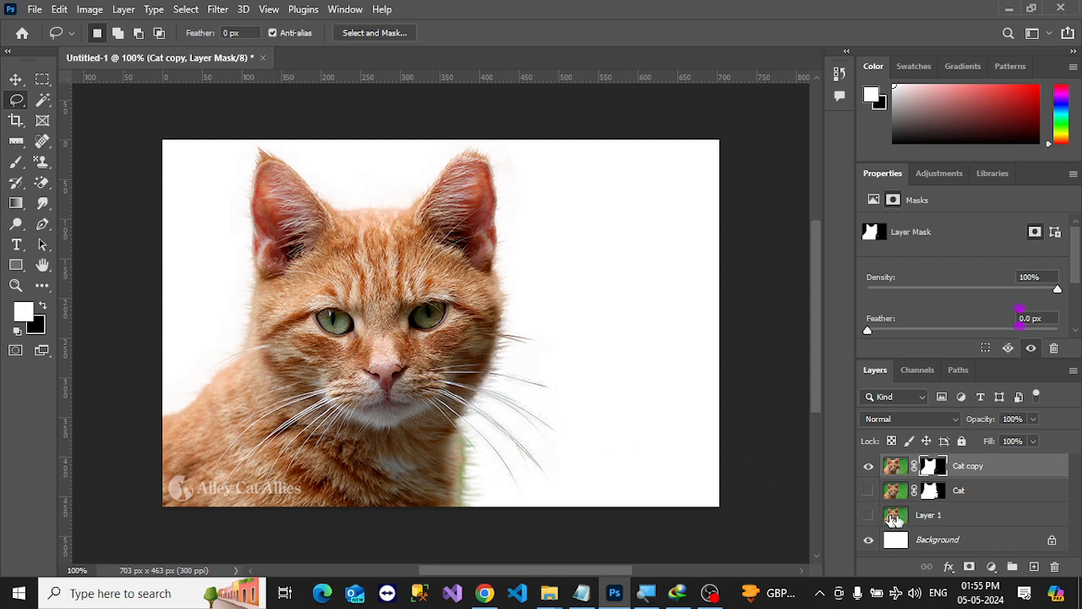
# Step: Select the Background layer and make bright green the foreground color
pyautogui.click(986, 539)
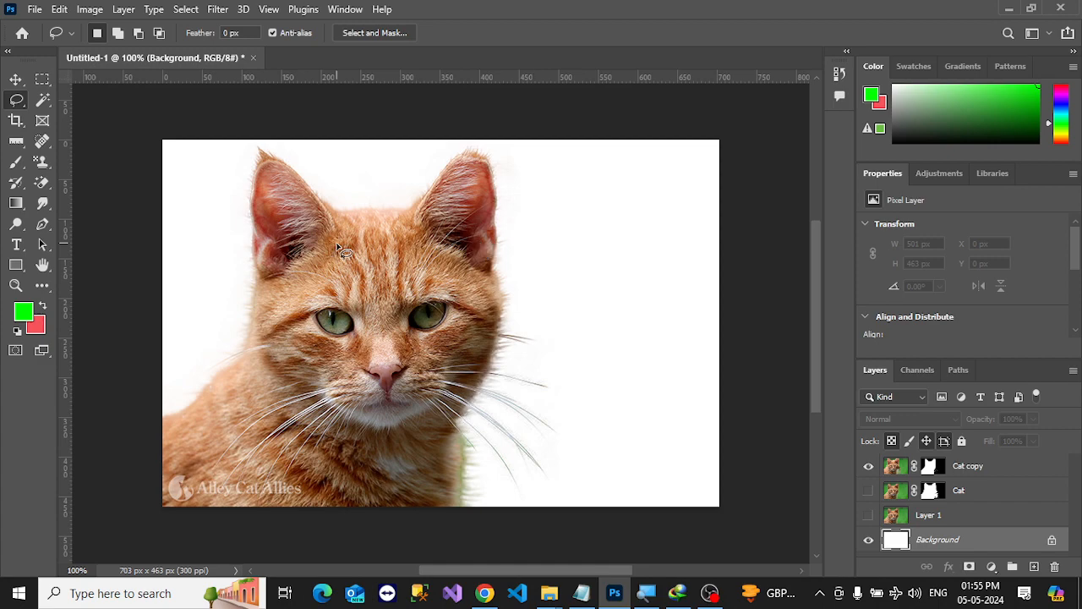
# Step: Switch to Chrome and search Google for "sky"
pyautogui.hotkey('alt', 'Tab')
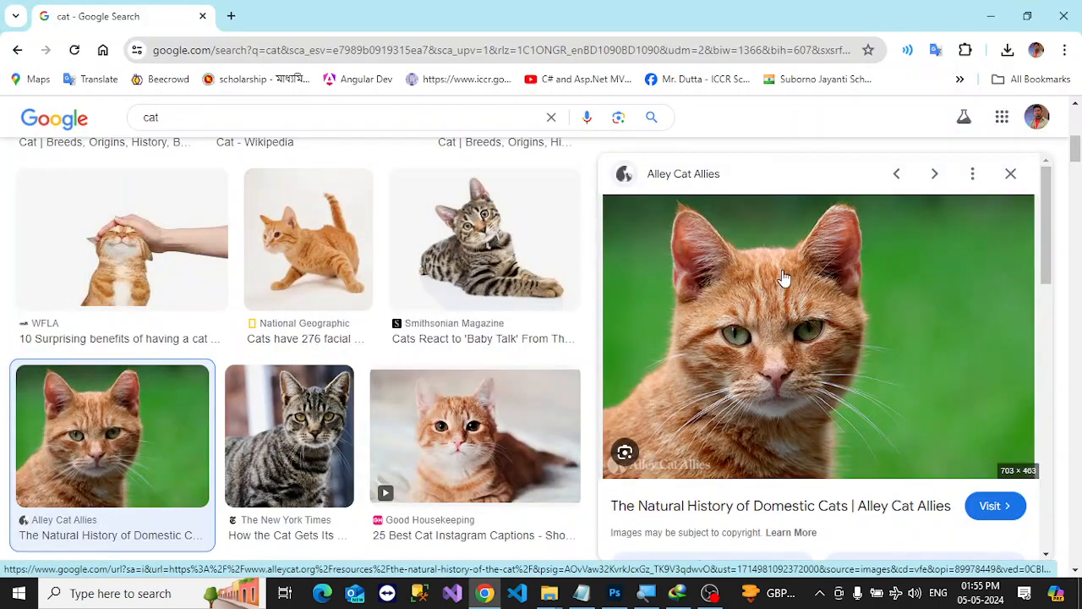
pyautogui.scroll(-2, 938, 348)
pyautogui.scroll(-7, 939, 347)
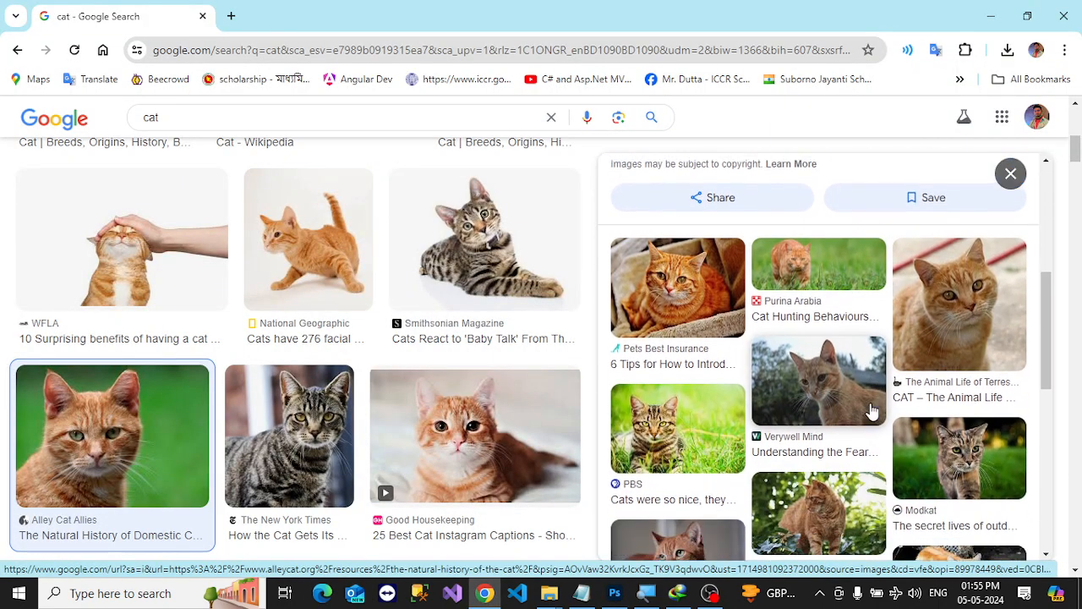
pyautogui.scroll(-3, 244, 383)
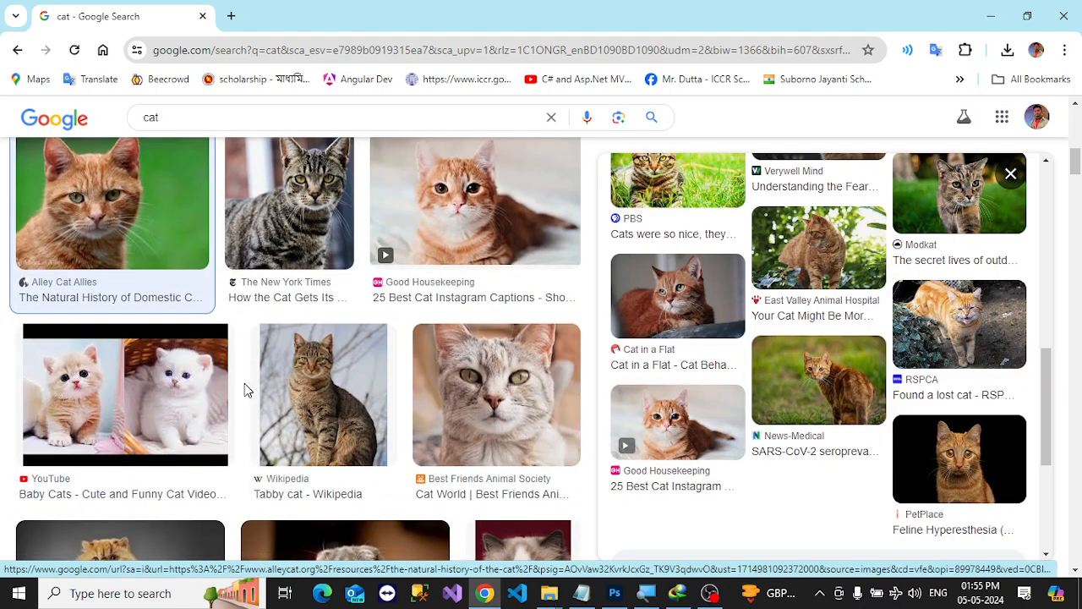
pyautogui.click(189, 52)
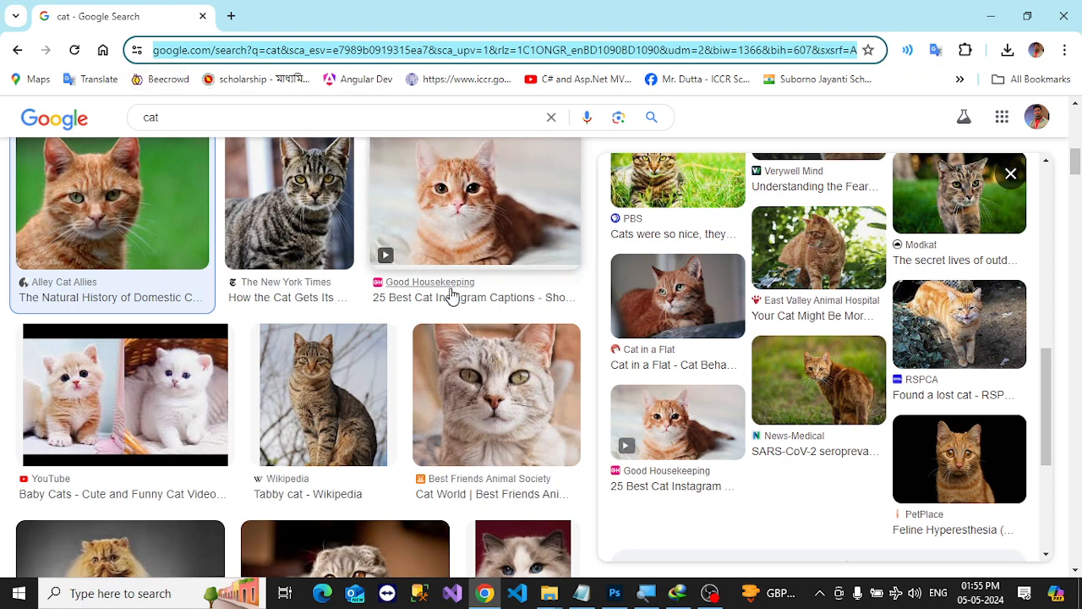
pyautogui.hotkey('alt', 'Tab')
pyautogui.press('Escape')
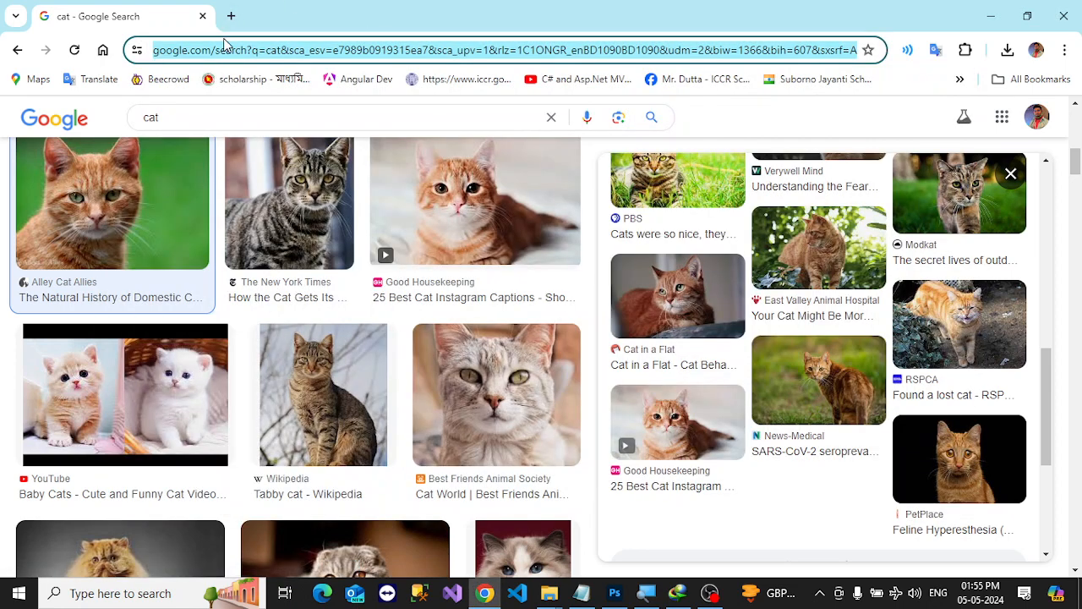
pyautogui.write('sky')
pyautogui.press('Return')
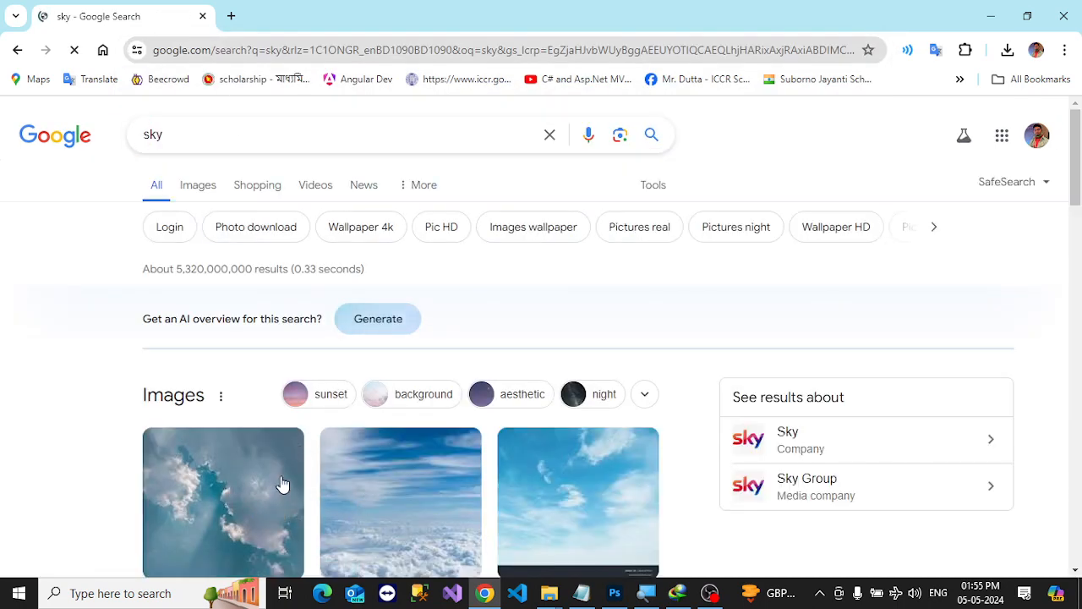
# Step: Search Google for "sea beach" in a new browser tab
pyautogui.click(232, 14)
pyautogui.write('s')
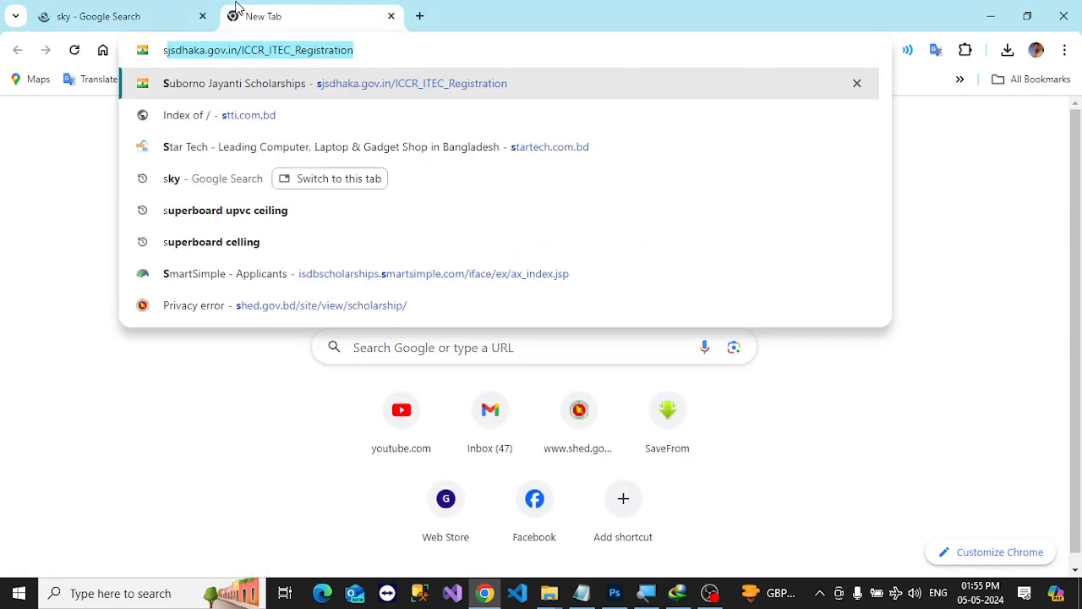
pyautogui.write('ea beach')
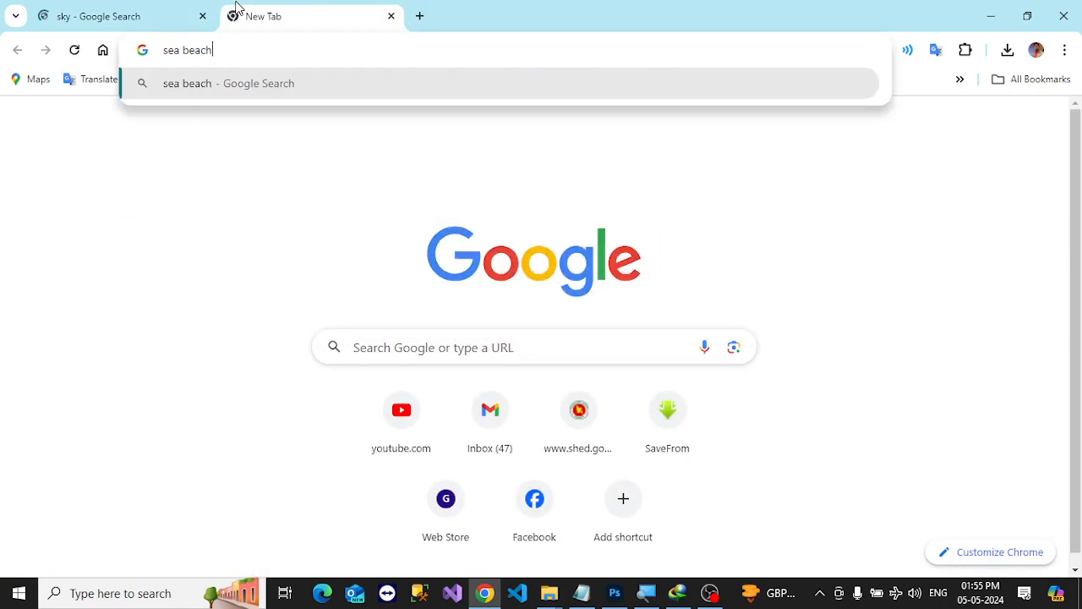
pyautogui.press('Return')
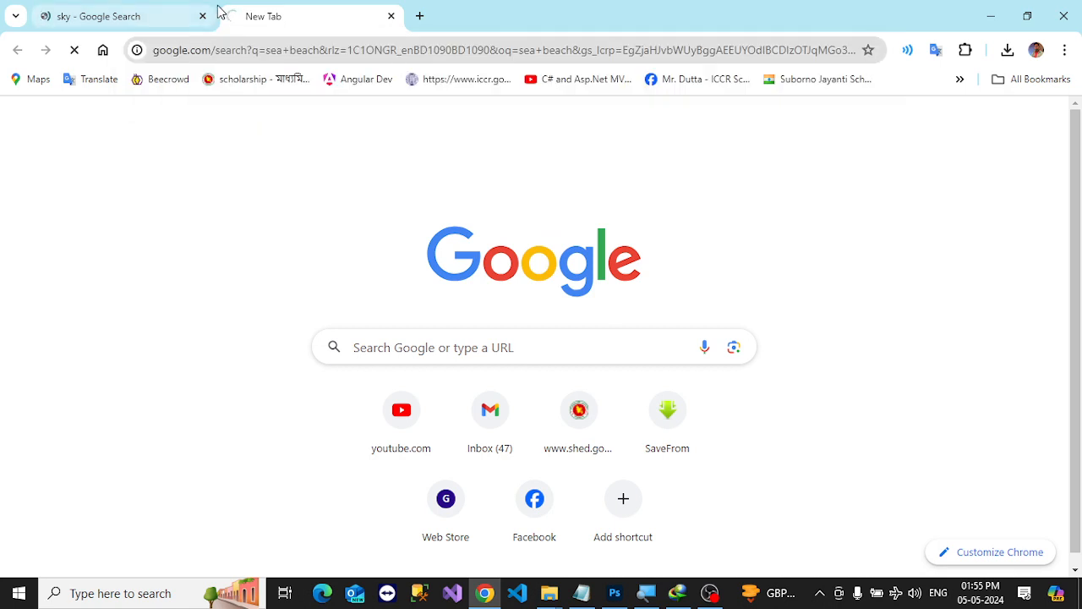
# Step: Compare the sky and sea beach image results for a suitable background photo
pyautogui.click(154, 19)
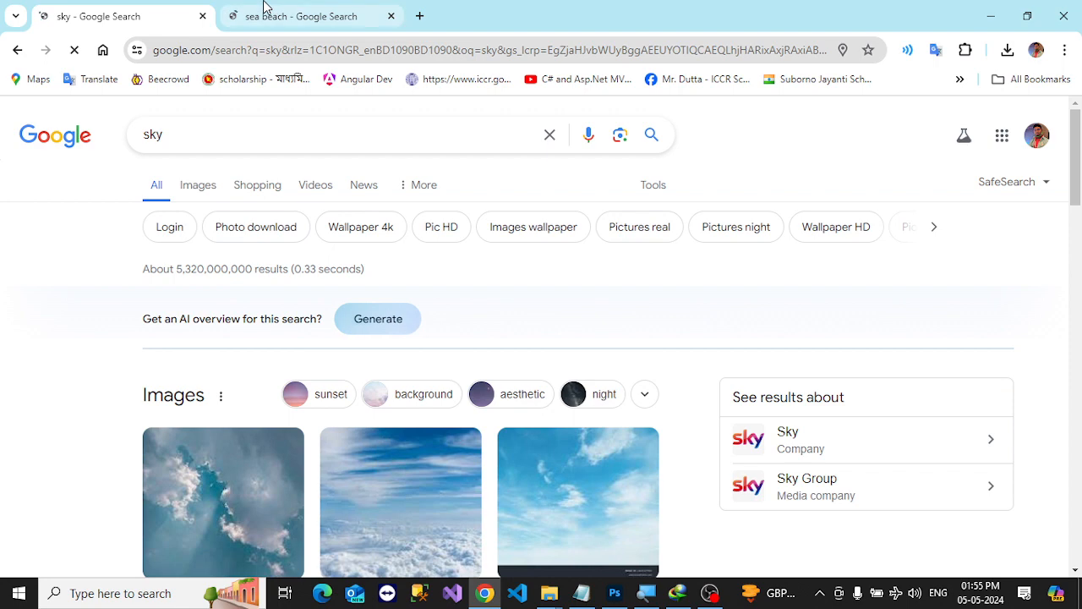
pyautogui.click(263, 6)
pyautogui.scroll(-1, 317, 305)
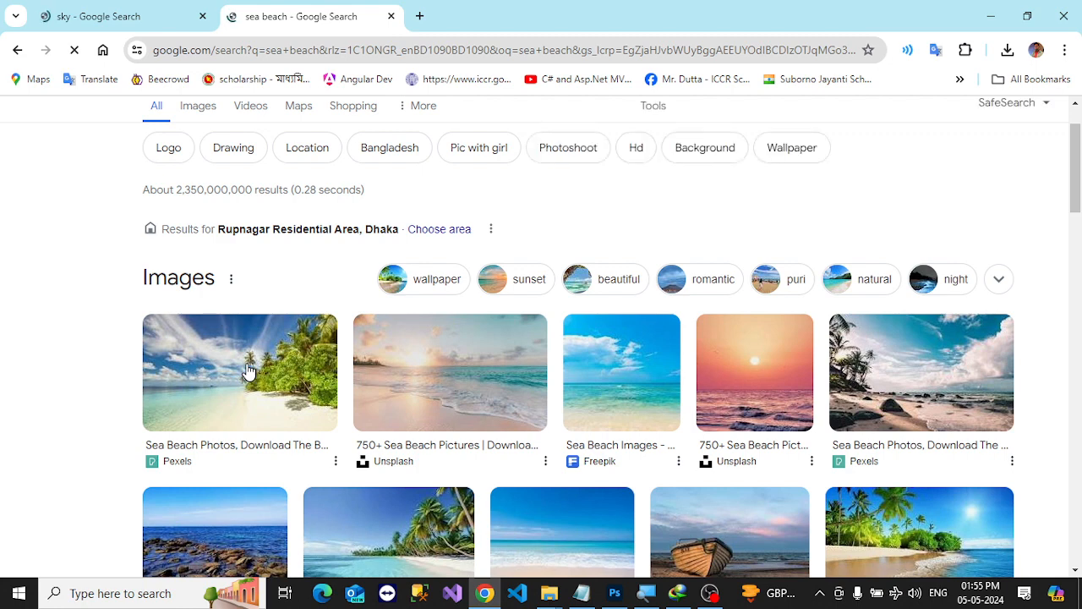
pyautogui.scroll(-1, 437, 345)
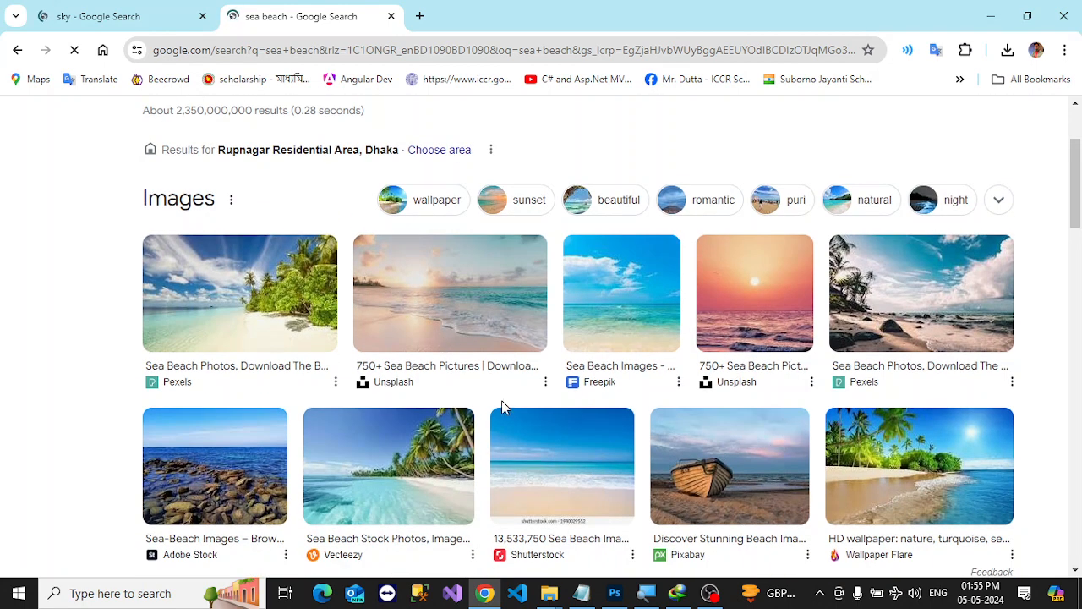
pyautogui.click(138, 11)
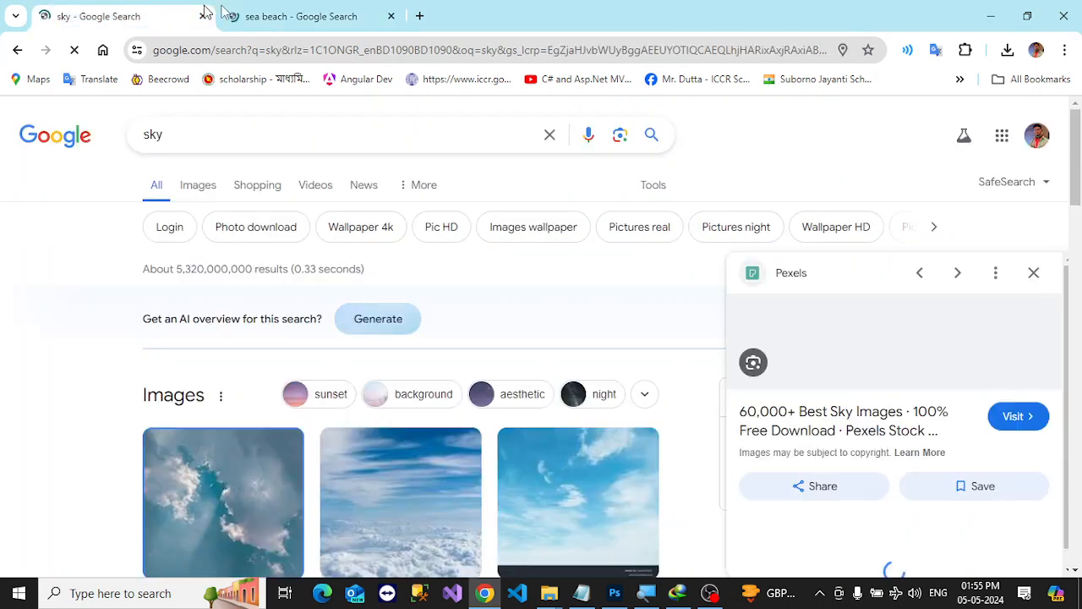
pyautogui.click(302, 11)
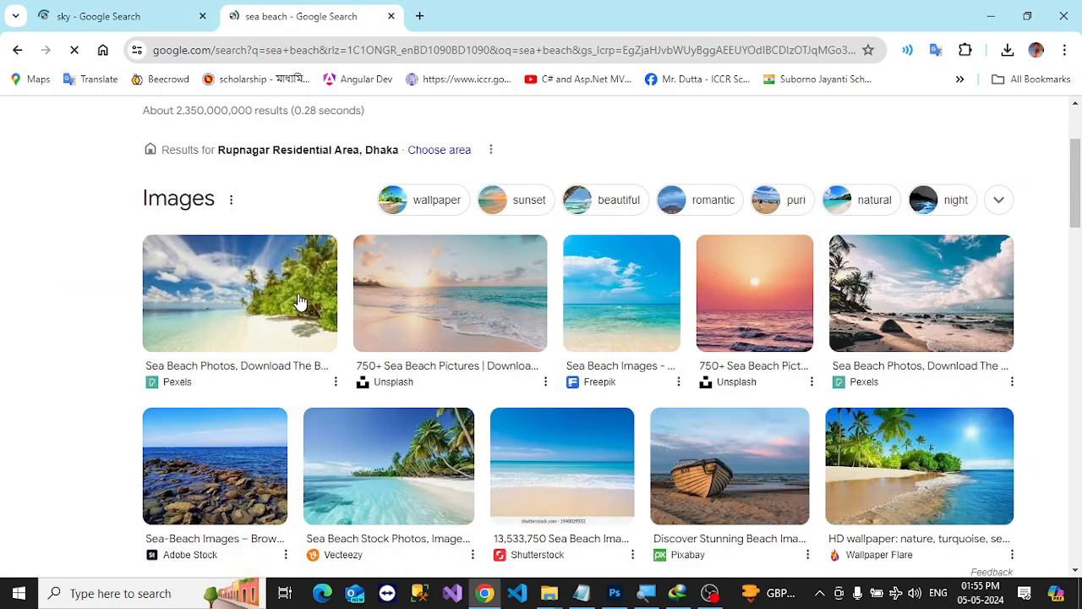
pyautogui.scroll(-2, 495, 362)
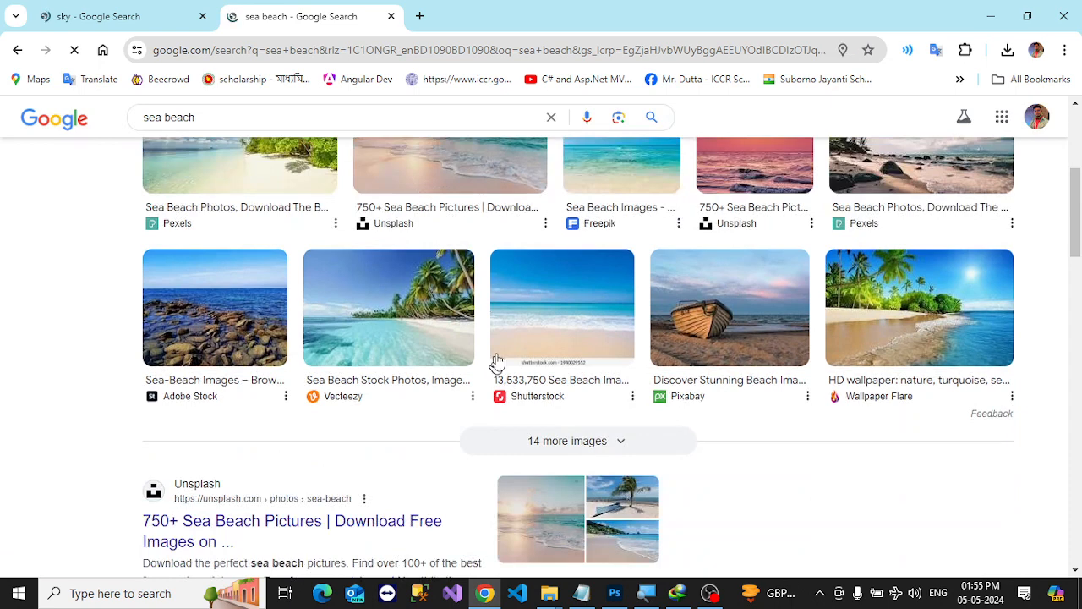
pyautogui.click(142, 12)
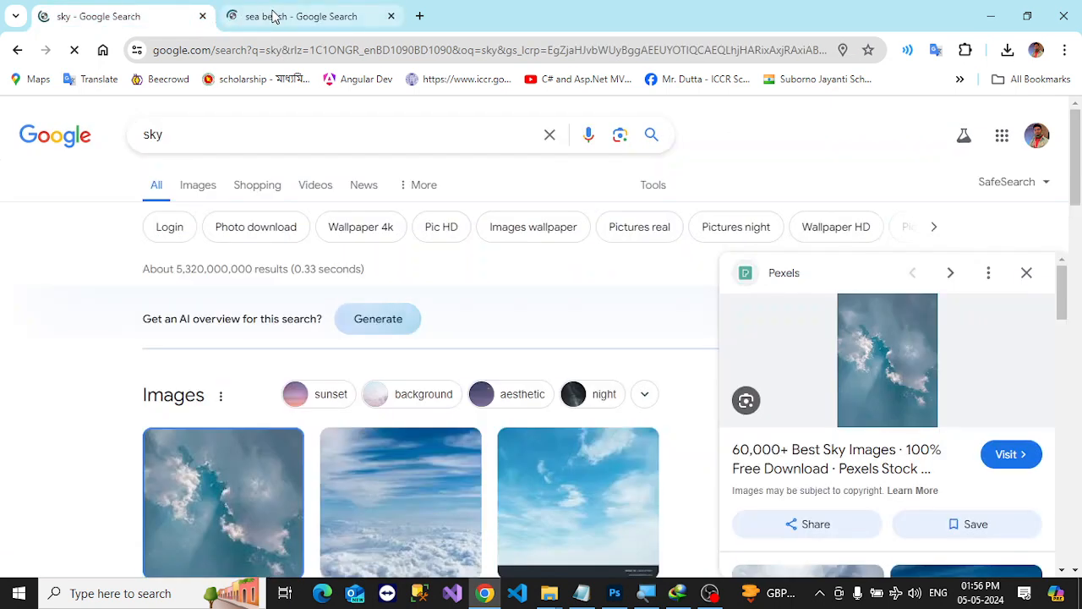
pyautogui.click(273, 16)
# Step: Open the preview of the Pexels sea beach photo with the palm trees
pyautogui.scroll(2, 279, 245)
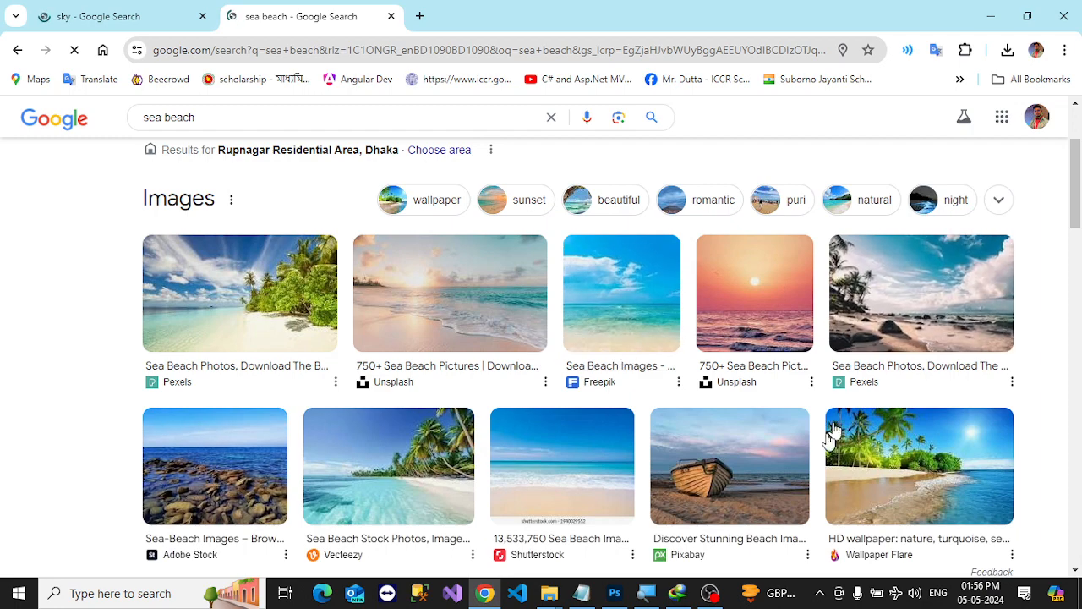
pyautogui.click(245, 331)
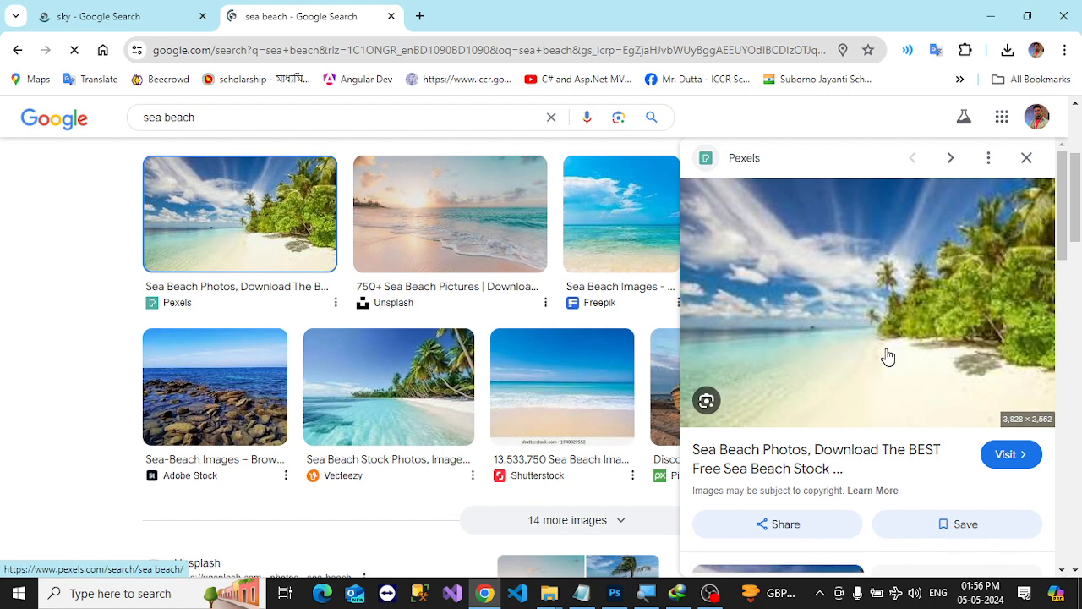
pyautogui.moveTo(1066, 215)
pyautogui.mouseDown()
pyautogui.moveTo(1067, 315)
pyautogui.moveTo(1067, 203)
pyautogui.mouseUp()
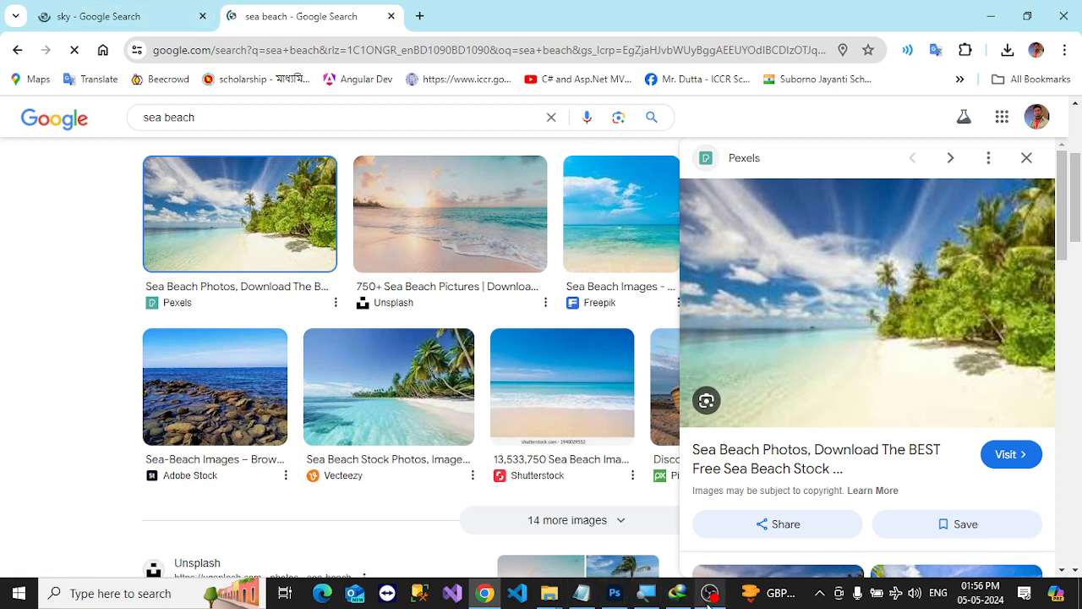
# Step: Switch back to Photoshop and examine the cat's whiskers and the chest edge below them for leftover green
pyautogui.click(617, 595)
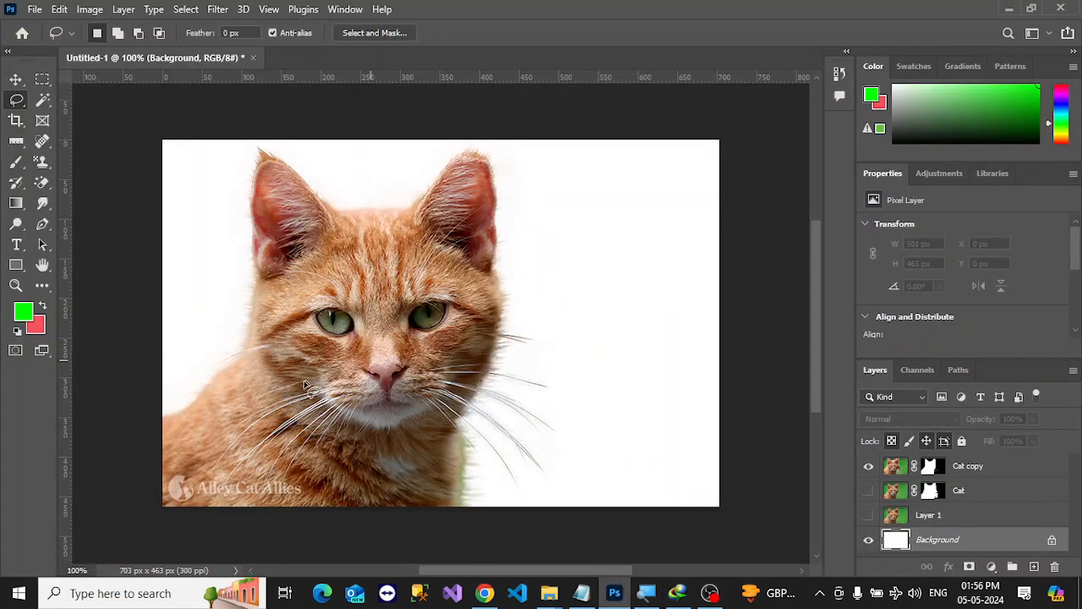
pyautogui.scroll(3, 274, 258)
pyautogui.scroll(-5, 592, 254)
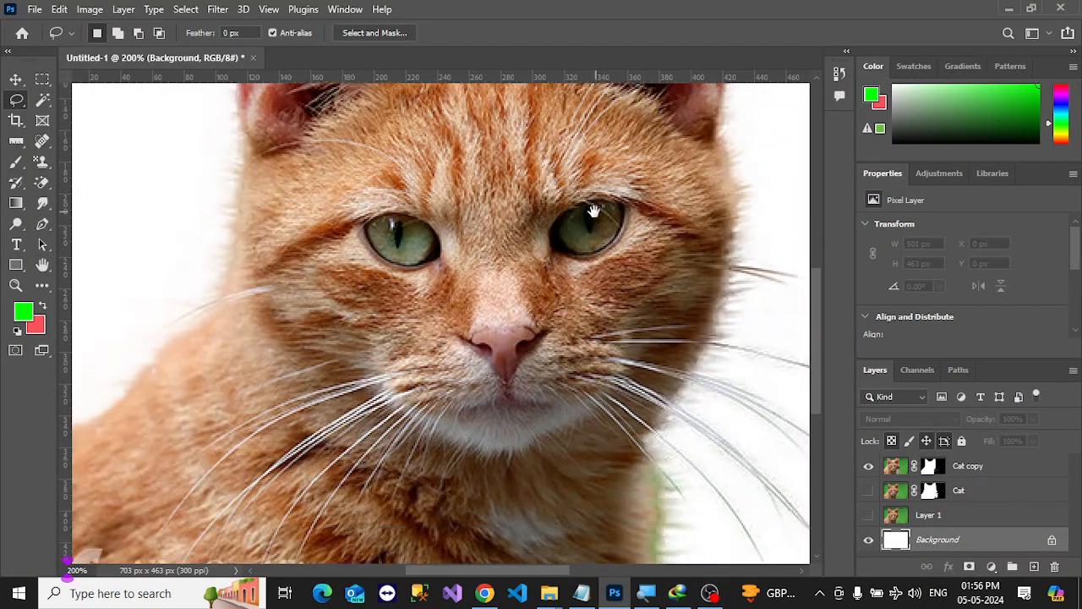
pyautogui.scroll(1, 654, 321)
pyautogui.moveTo(676, 265); pyautogui.dragTo(556, 264)
pyautogui.moveTo(491, 274); pyautogui.dragTo(469, 383)
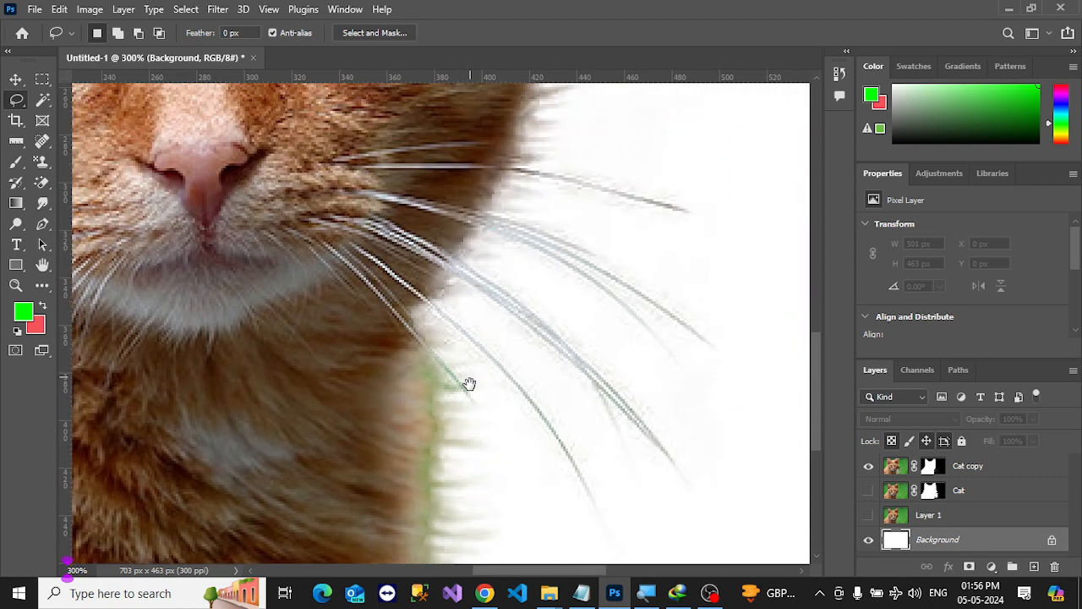
pyautogui.moveTo(460, 478); pyautogui.dragTo(436, 365)
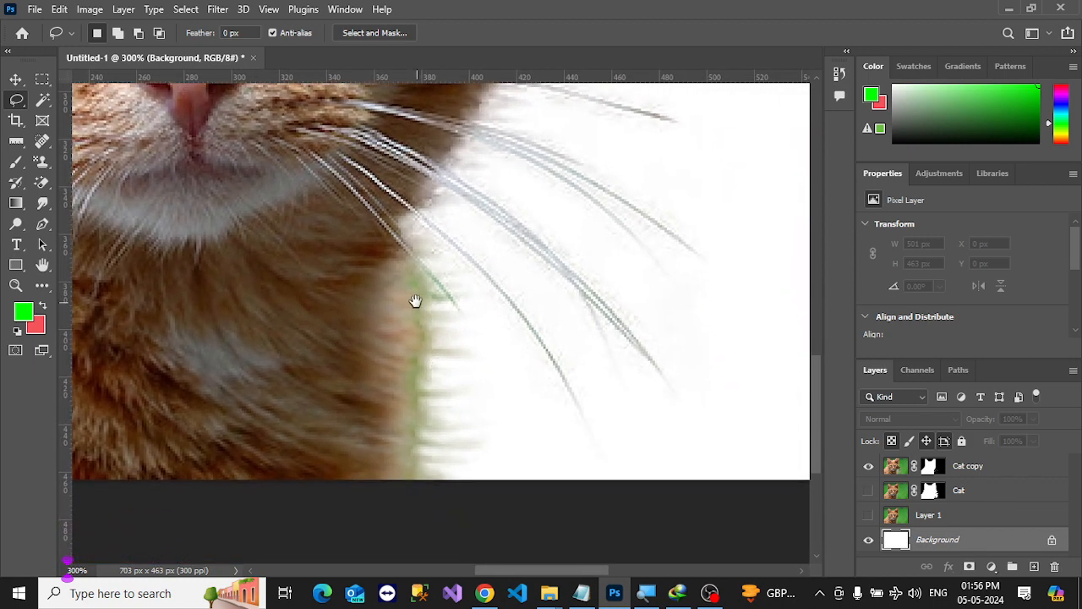
pyautogui.moveTo(516, 244); pyautogui.dragTo(510, 356)
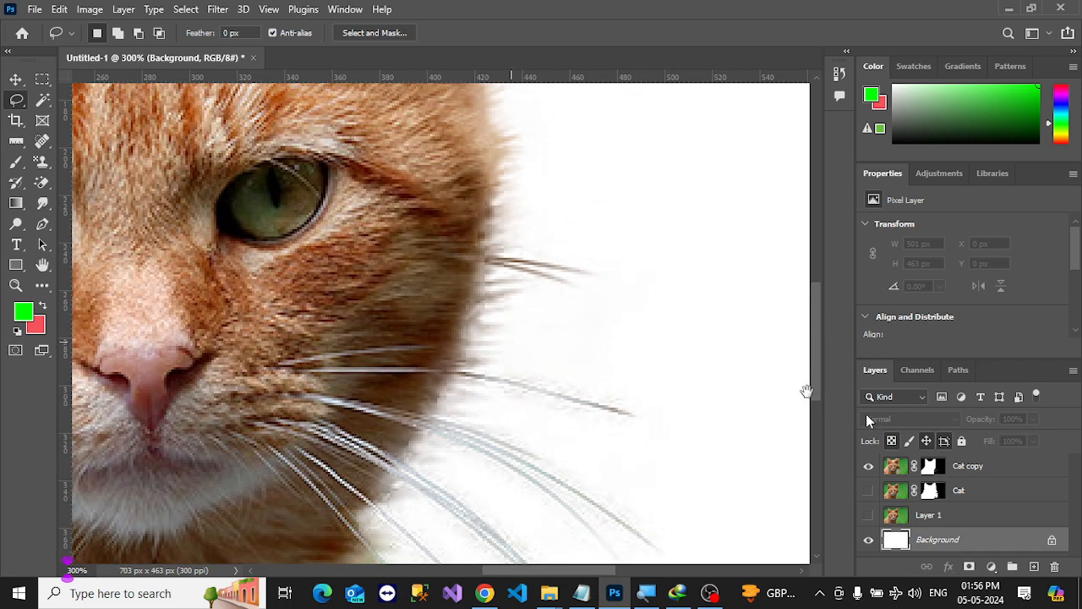
# Step: Select the layer mask of Cat copy and set the Brush tool's flow to 26%
pyautogui.click(933, 465)
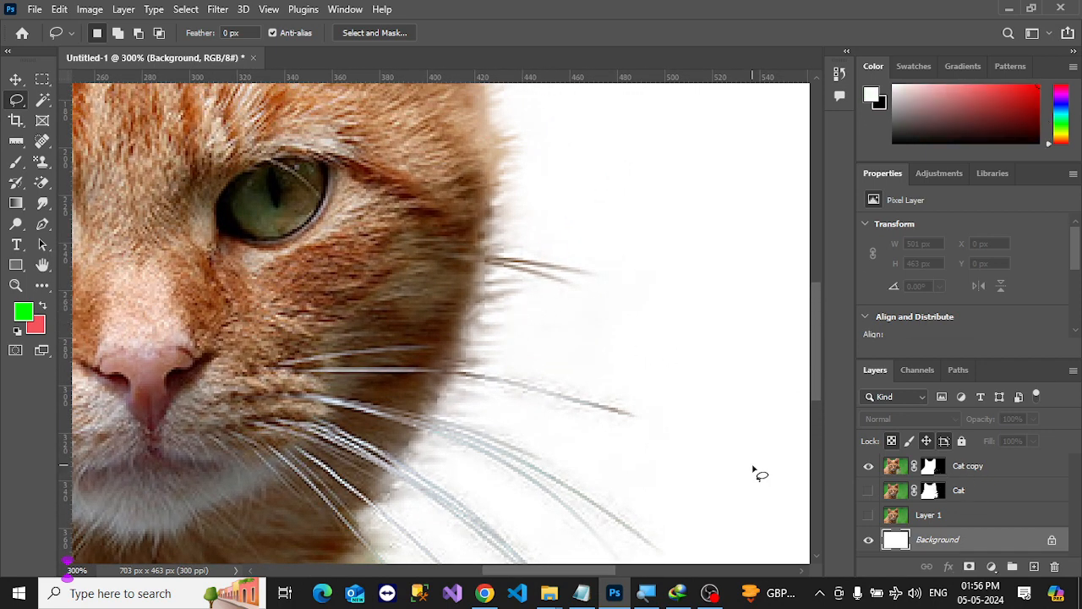
pyautogui.click(13, 167)
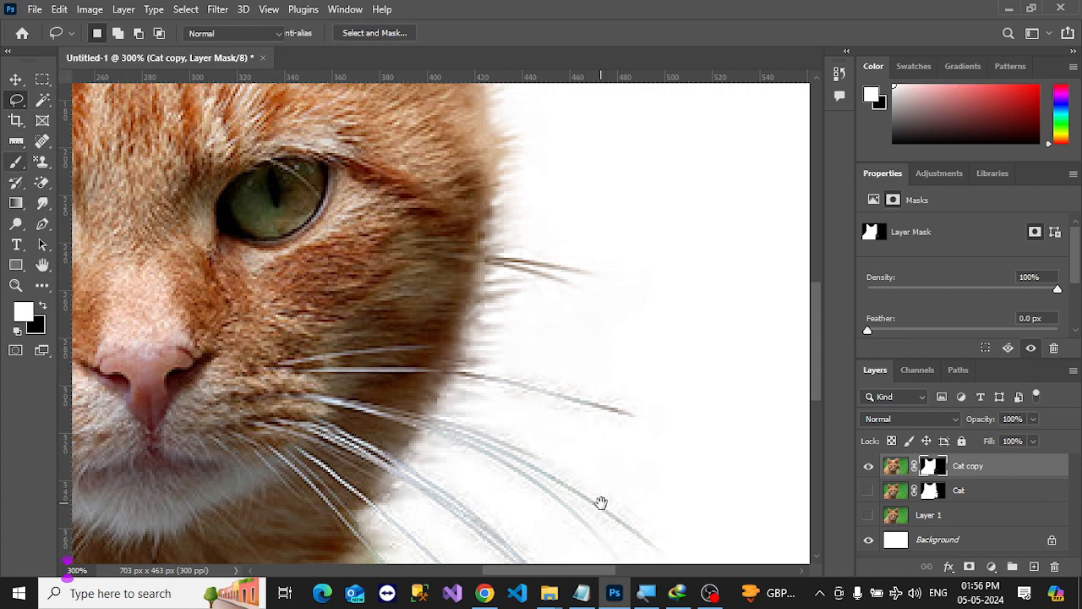
pyautogui.moveTo(445, 447)
pyautogui.mouseDown()
pyautogui.moveTo(454, 295)
pyautogui.moveTo(405, 150)
pyautogui.mouseUp()
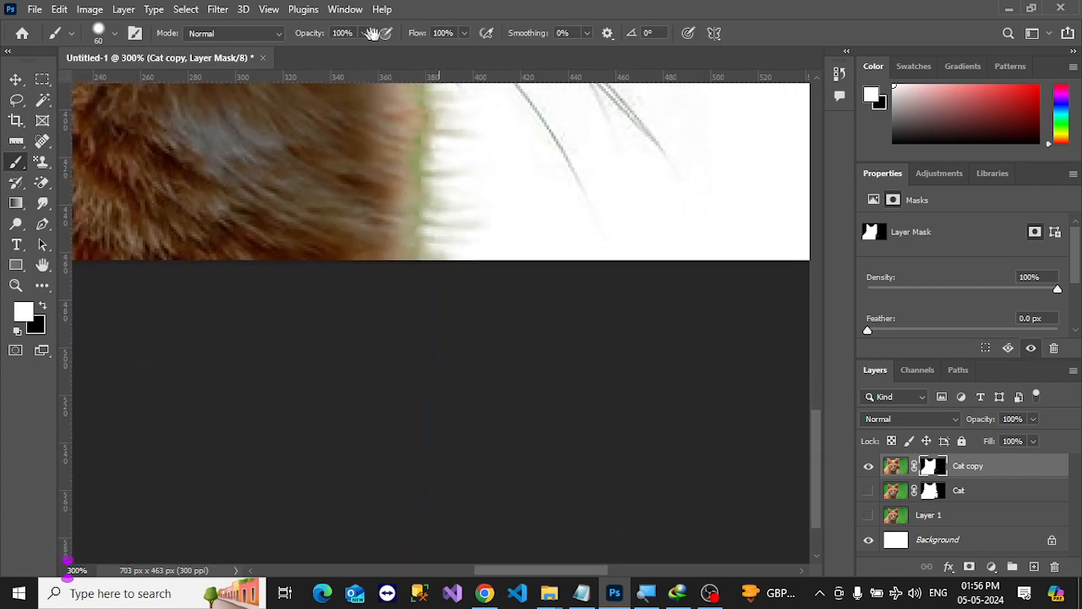
pyautogui.moveTo(389, 310); pyautogui.dragTo(381, 434)
pyautogui.click(463, 34)
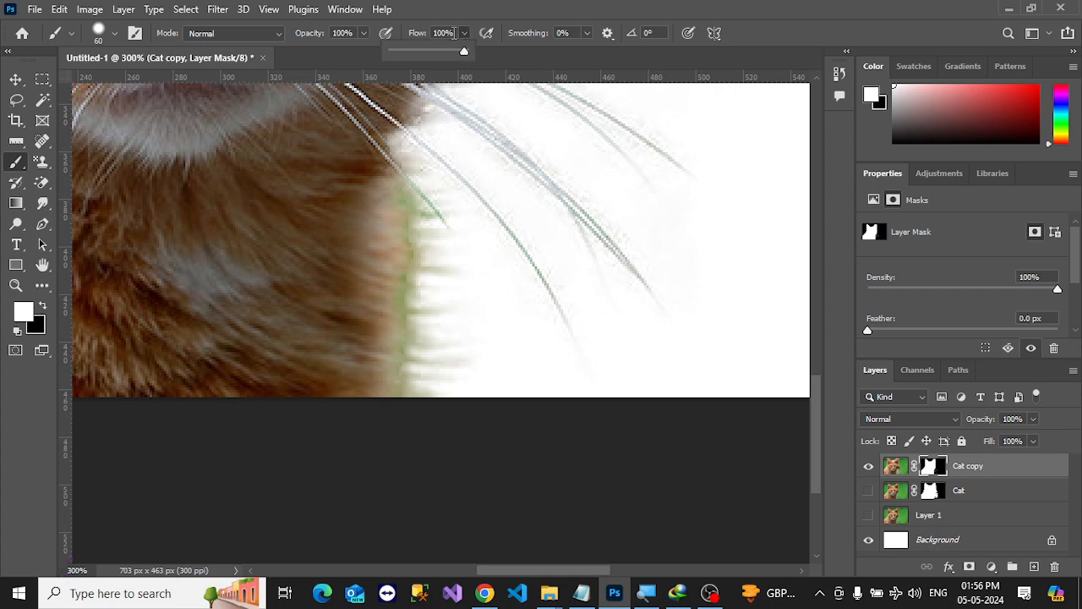
pyautogui.moveTo(413, 55); pyautogui.dragTo(408, 55)
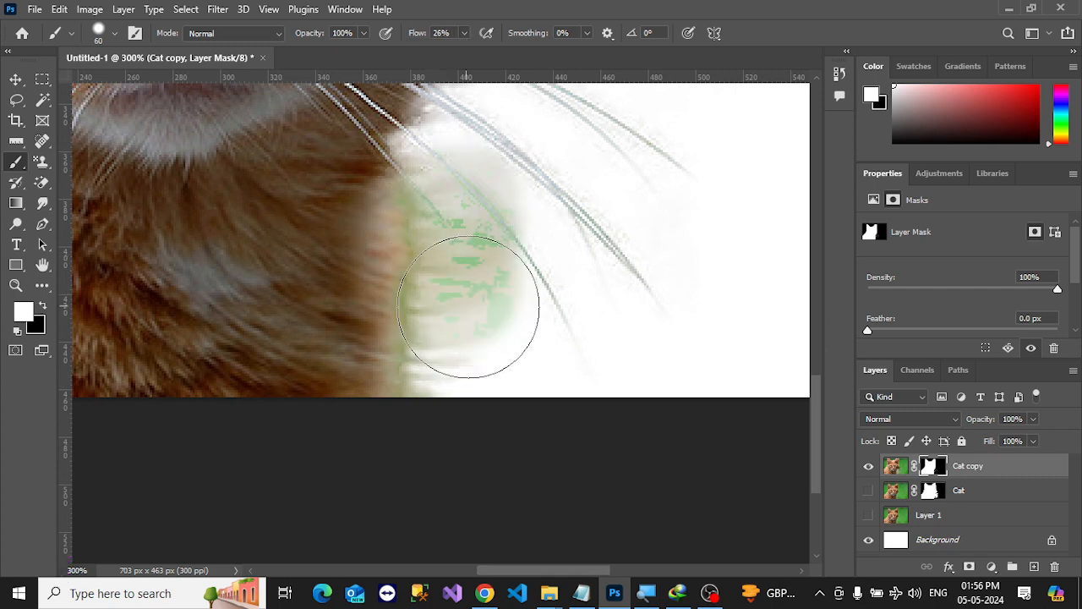
# Step: Paint black on the Cat copy mask with a size 25 brush to hide the green fringe beside the cat's chest
pyautogui.press('[')
pyautogui.press('[')
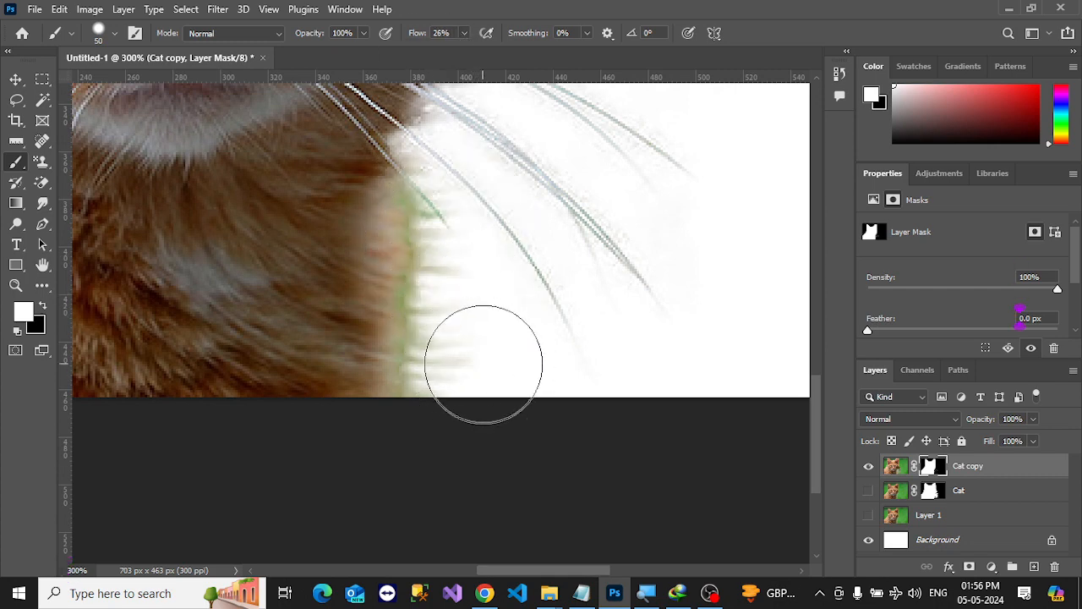
pyautogui.click(42, 306)
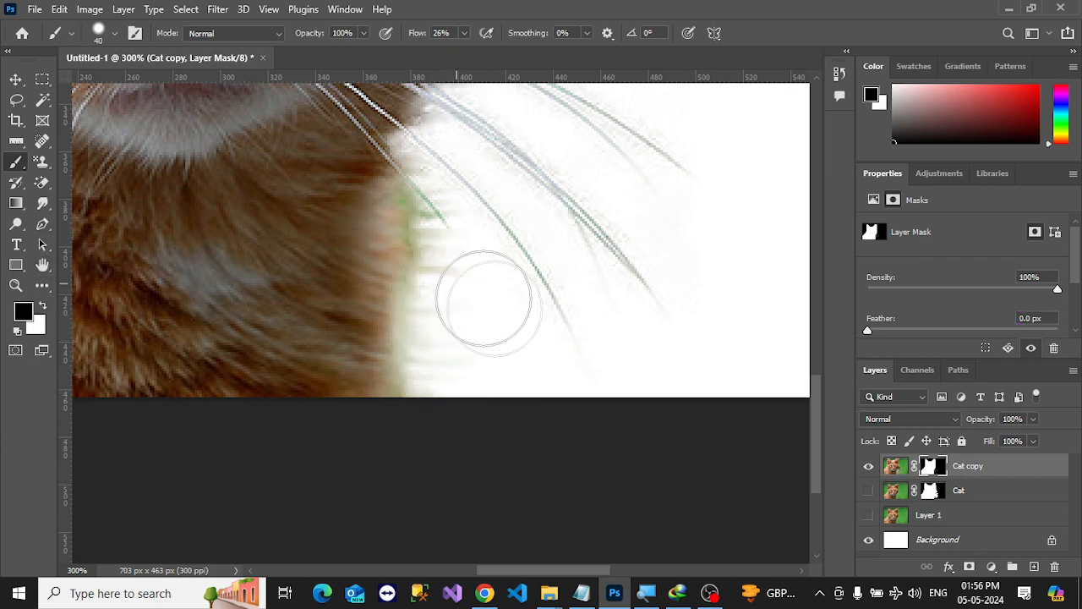
pyautogui.press('[')
pyautogui.press('[')
pyautogui.press('[')
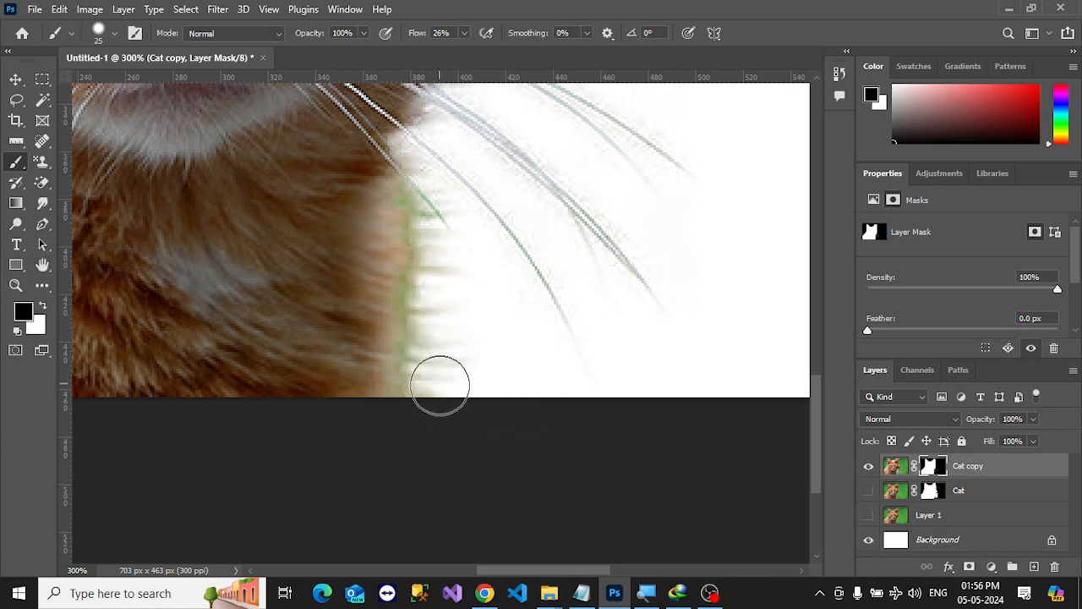
pyautogui.moveTo(438, 347)
pyautogui.mouseDown()
pyautogui.moveTo(439, 275)
pyautogui.moveTo(422, 392)
pyautogui.moveTo(439, 241)
pyautogui.moveTo(435, 195)
pyautogui.moveTo(423, 193)
pyautogui.moveTo(427, 300)
pyautogui.moveTo(437, 251)
pyautogui.mouseUp()
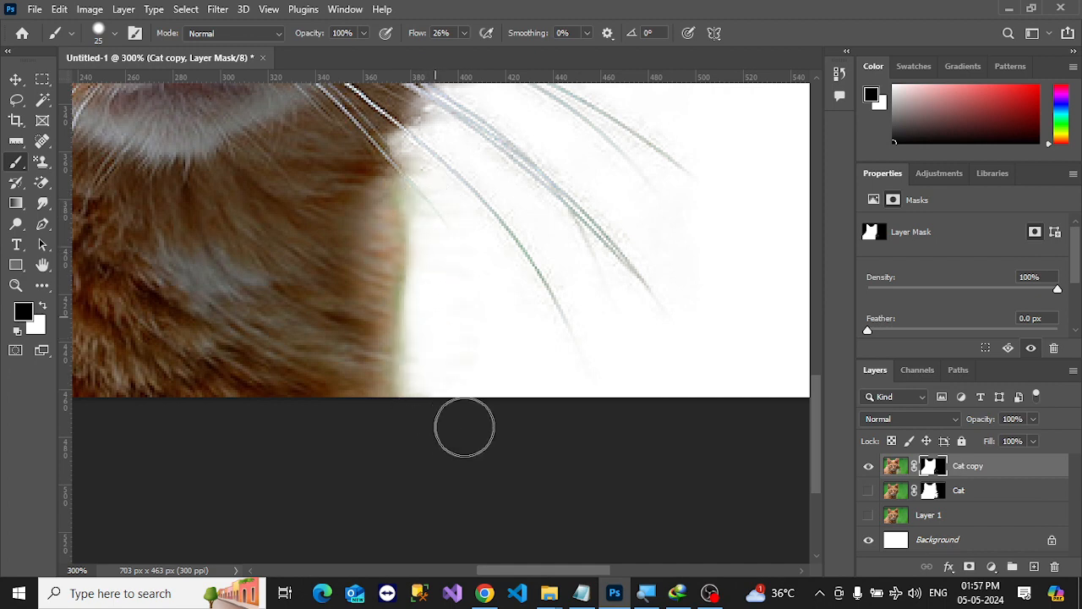
pyautogui.moveTo(626, 294); pyautogui.dragTo(615, 380)
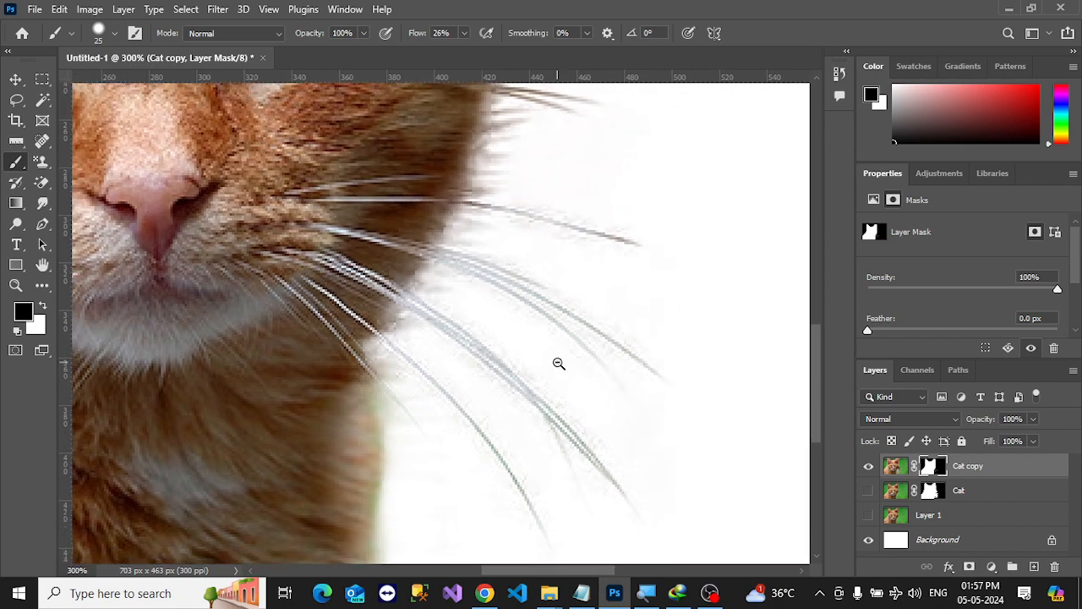
pyautogui.keyDown('ctrl'); pyautogui.keyDown('alt'); pyautogui.click(558, 364); pyautogui.keyUp('alt'); pyautogui.keyUp('ctrl')
pyautogui.keyDown('ctrl'); pyautogui.keyDown('alt'); pyautogui.click(558, 365); pyautogui.keyUp('alt'); pyautogui.keyUp('ctrl')
pyautogui.keyDown('ctrl'); pyautogui.keyDown('alt'); pyautogui.click(638, 355); pyautogui.keyUp('alt'); pyautogui.keyUp('ctrl')
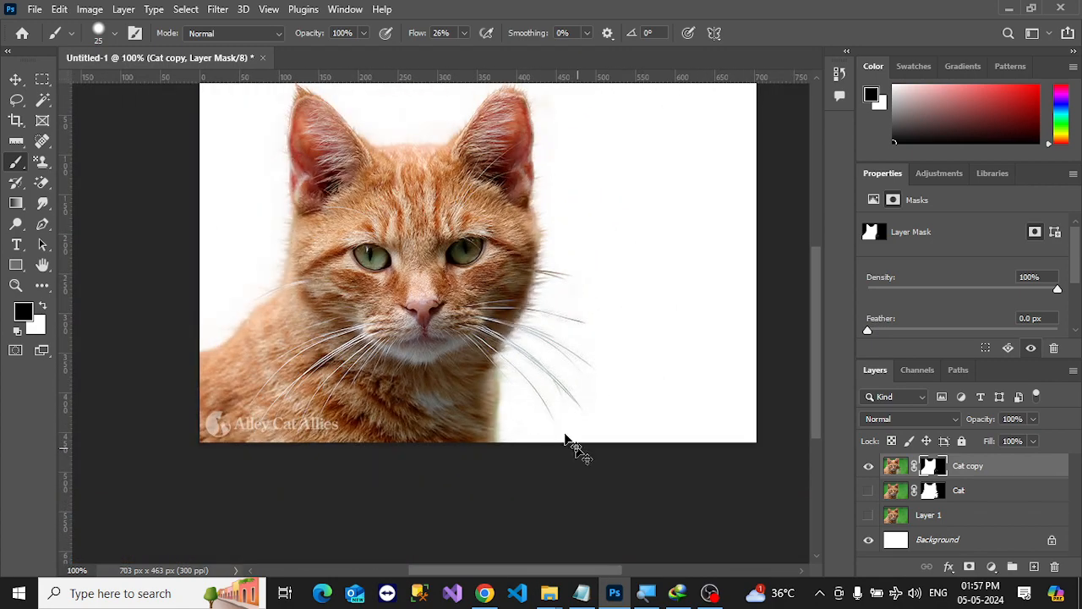
# Step: Activate the Move tool and check the whole cat cutout against the white background
pyautogui.click(14, 82)
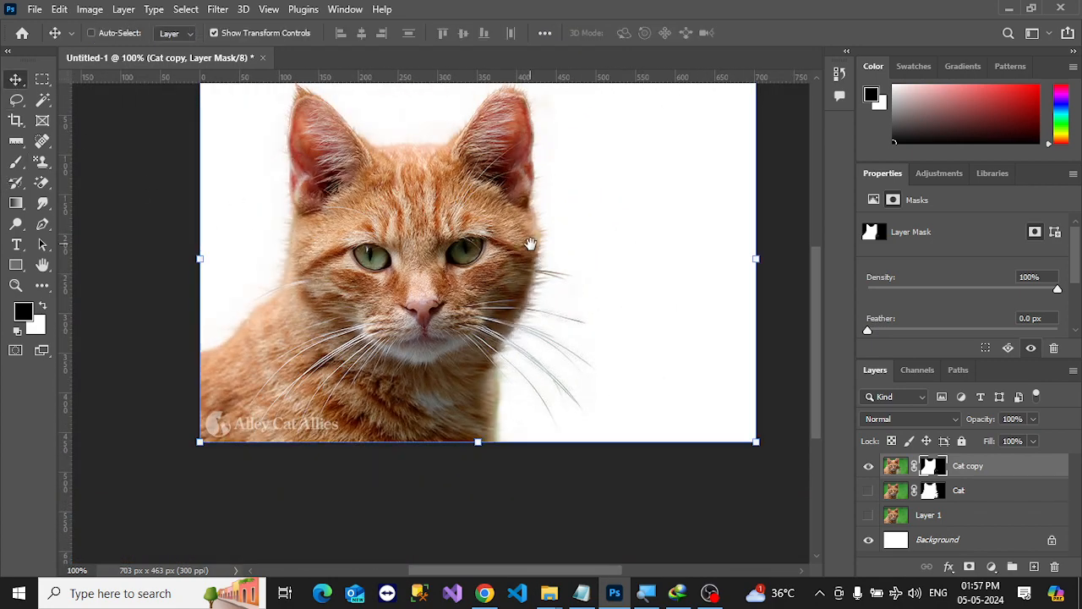
pyautogui.keyDown('ctrl'); pyautogui.click(528, 307); pyautogui.keyUp('ctrl')
pyautogui.moveTo(528, 307); pyautogui.dragTo(541, 397)
pyautogui.keyDown('ctrl'); pyautogui.keyDown('alt'); pyautogui.click(490, 264); pyautogui.keyUp('alt'); pyautogui.keyUp('ctrl')
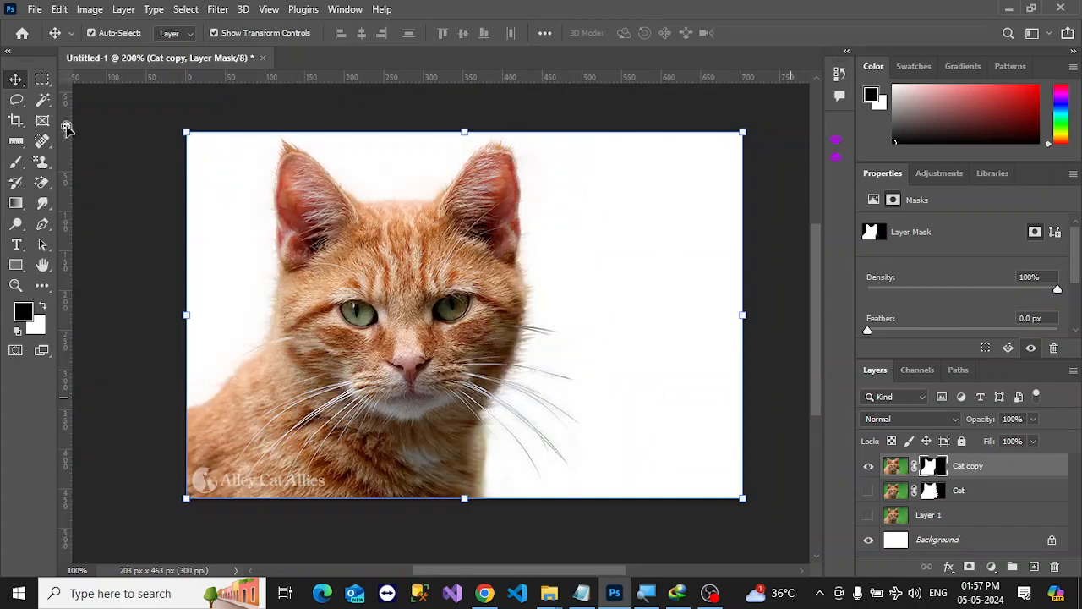
# Step: Try to copy the Pexels beach photo from Chrome and paste it above the Background layer in Photoshop, and undo the paste
pyautogui.hotkey('alt', 'Tab')
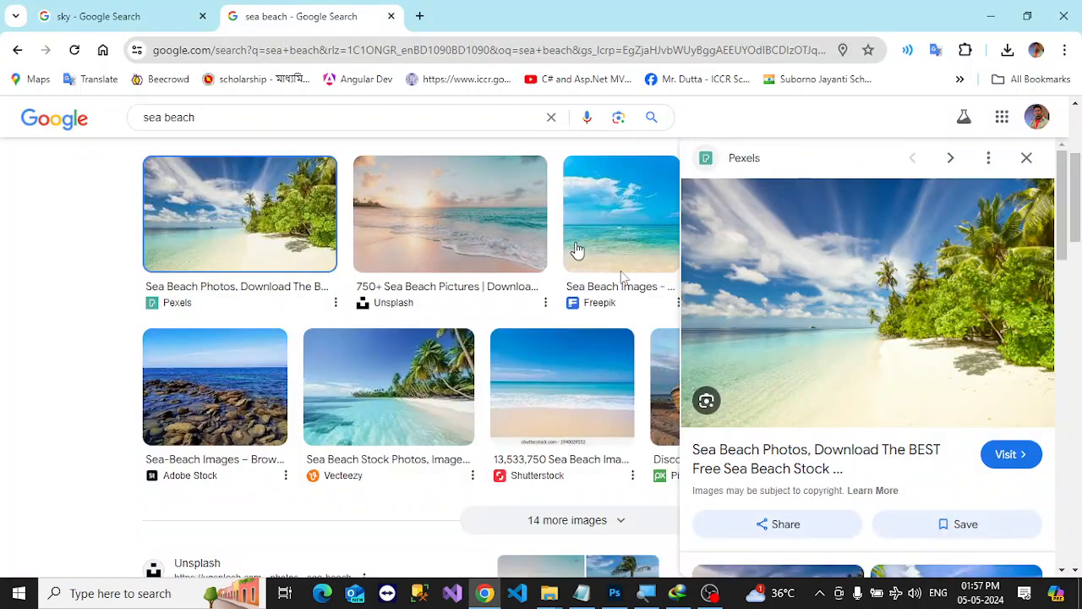
pyautogui.rightClick(978, 327)
pyautogui.scroll(-1, 841, 283)
pyautogui.click(826, 275)
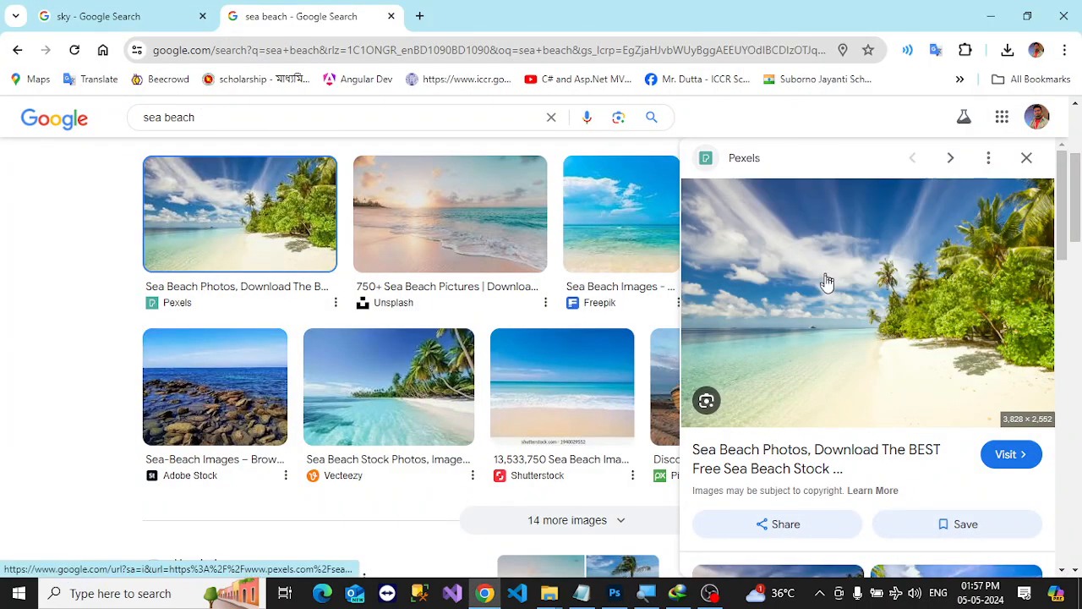
pyautogui.hotkey('alt', 'Tab')
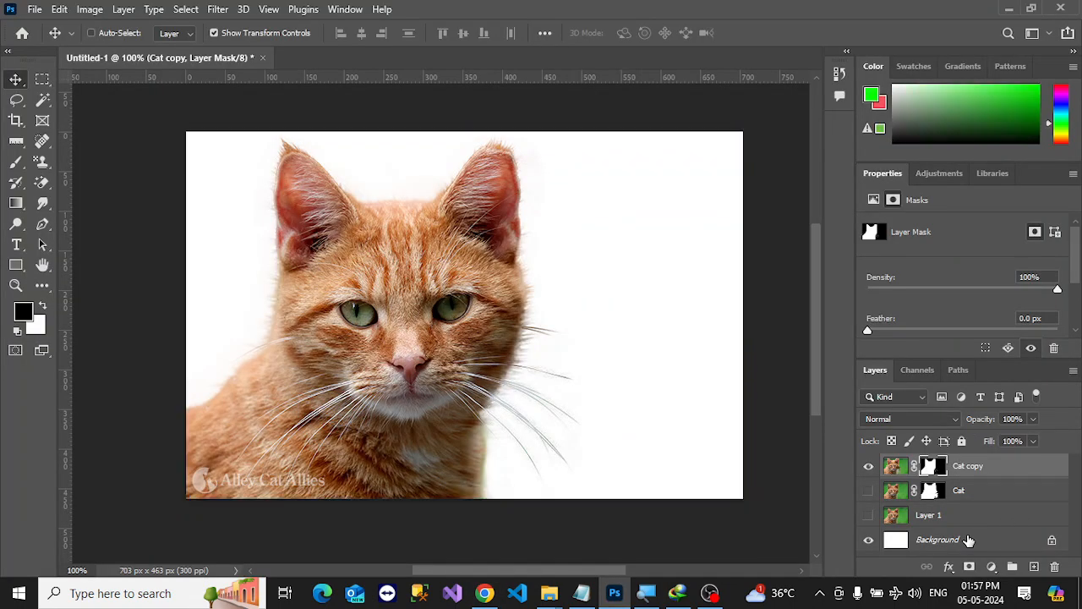
pyautogui.click(969, 540)
pyautogui.hotkey('ctrl', 'v')
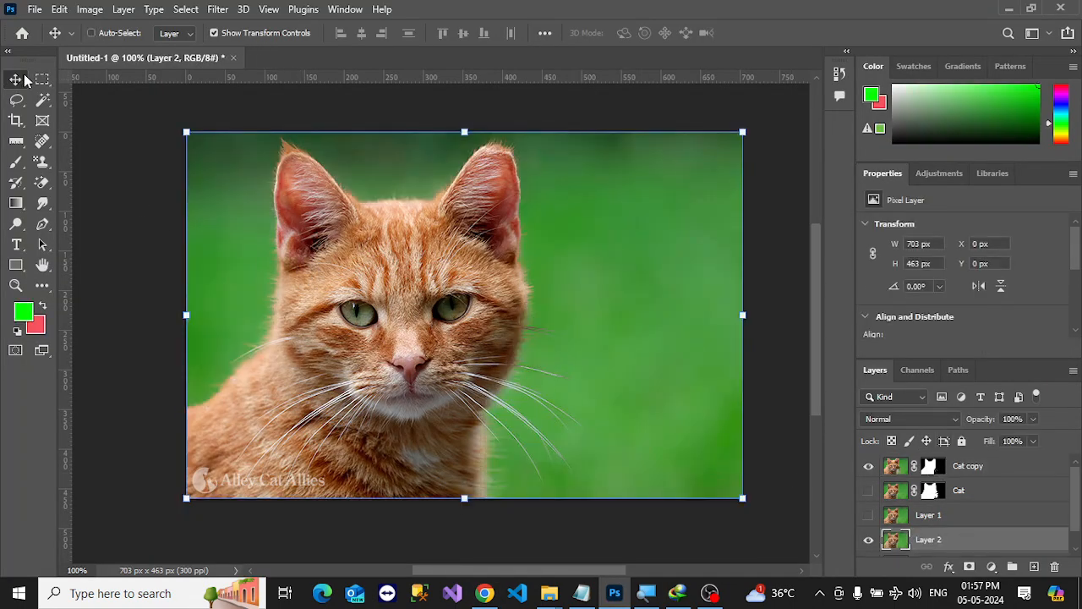
pyautogui.hotkey('ctrl', 'z')
# Step: Retry copying the Pexels beach image in Chrome and pasting it into the Photoshop document above the Background layer
pyautogui.hotkey('alt', 'Tab')
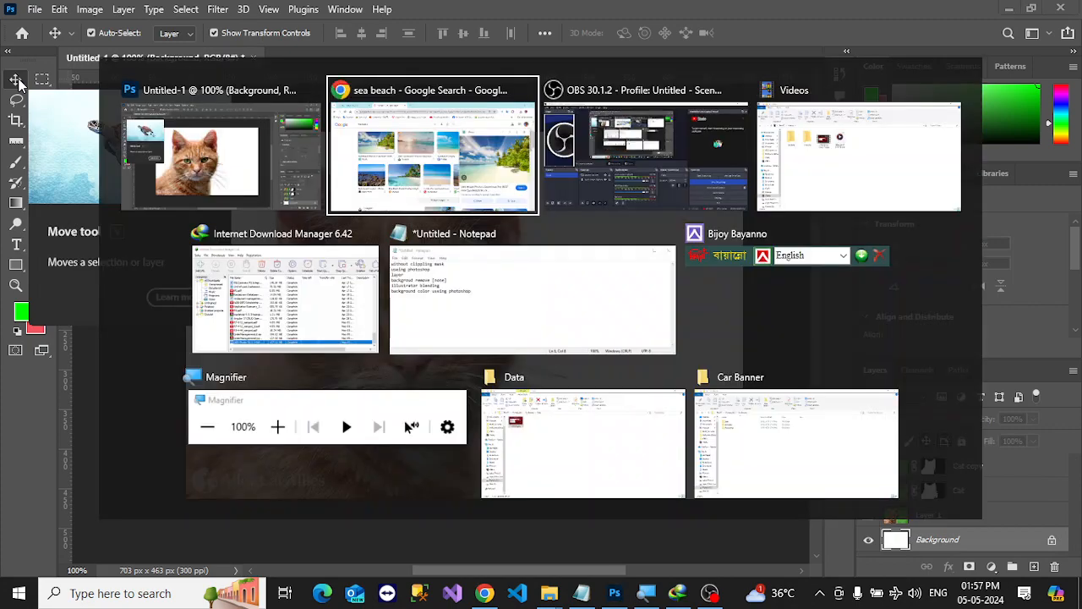
pyautogui.rightClick(828, 298)
pyautogui.scroll(-2, 897, 490)
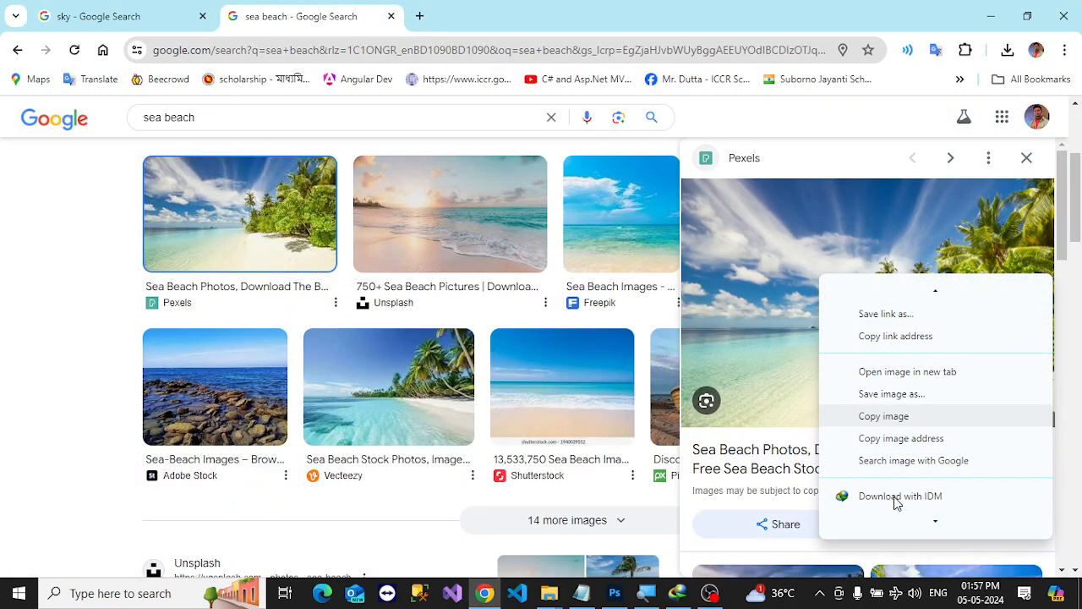
pyautogui.click(894, 420)
pyautogui.hotkey('alt', 'Tab')
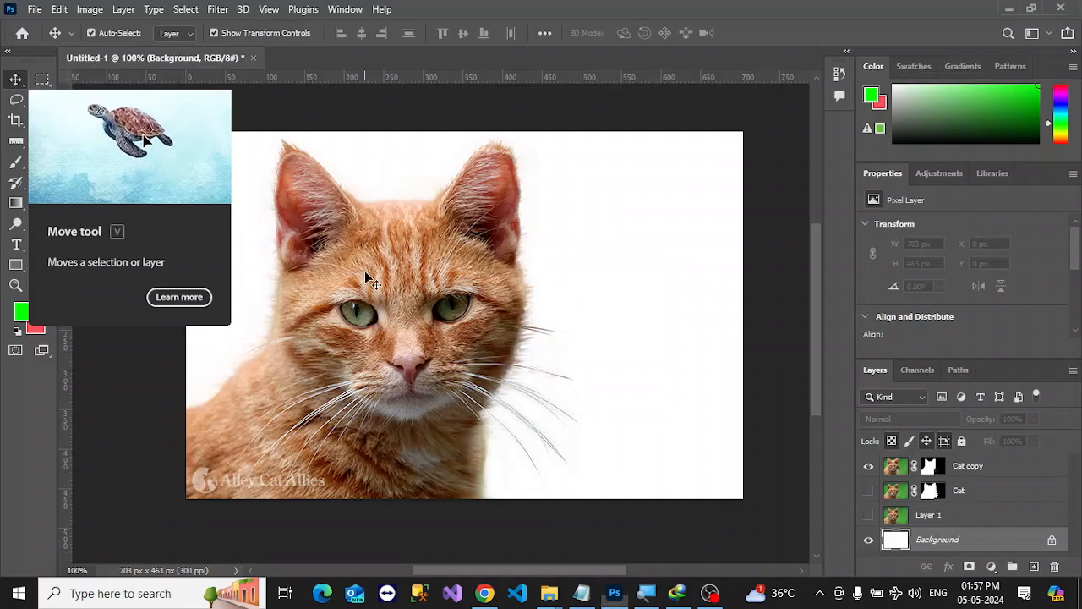
pyautogui.hotkey('ctrl', 'v')
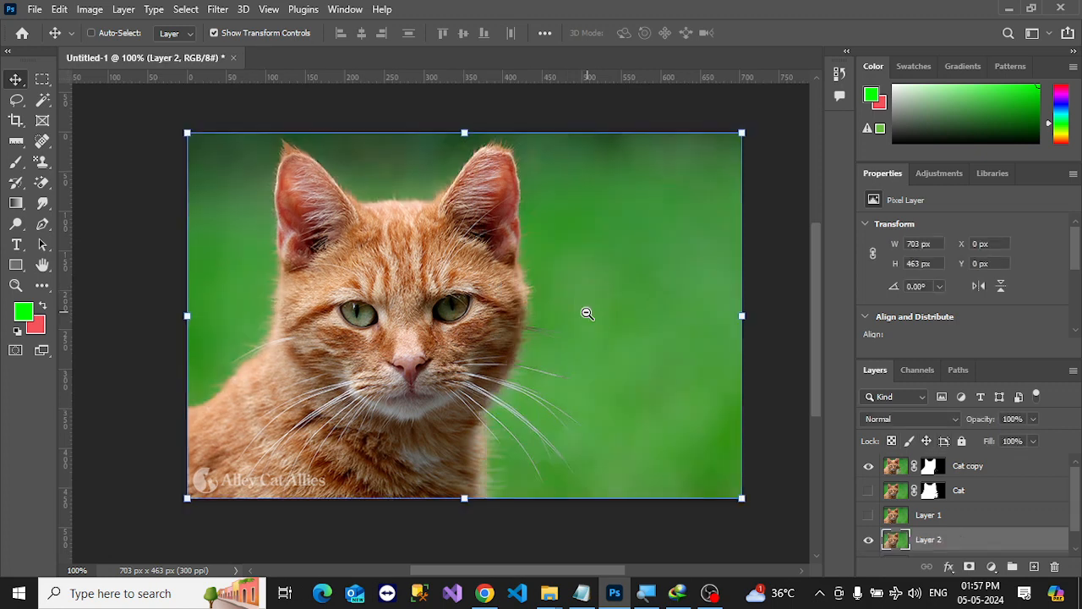
pyautogui.hotkey('ctrl', '-')
# Step: Switch to Chrome and save the Pexels beach photo as pexels-asadphoto-457878.jpg in the Data folder of Car Banner on drive E
pyautogui.hotkey('alt', 'Tab')
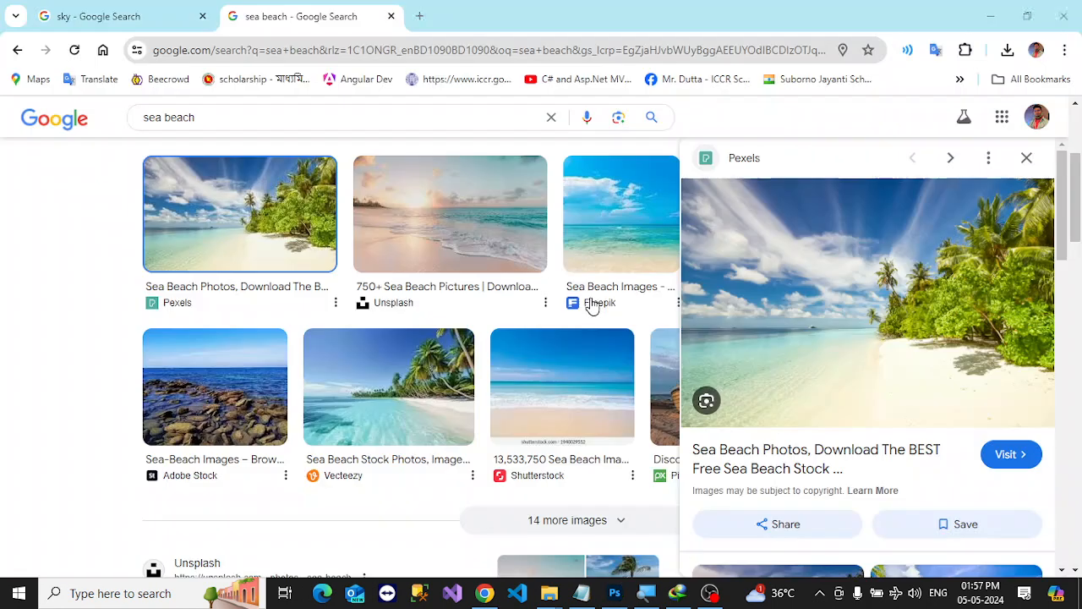
pyautogui.rightClick(830, 311)
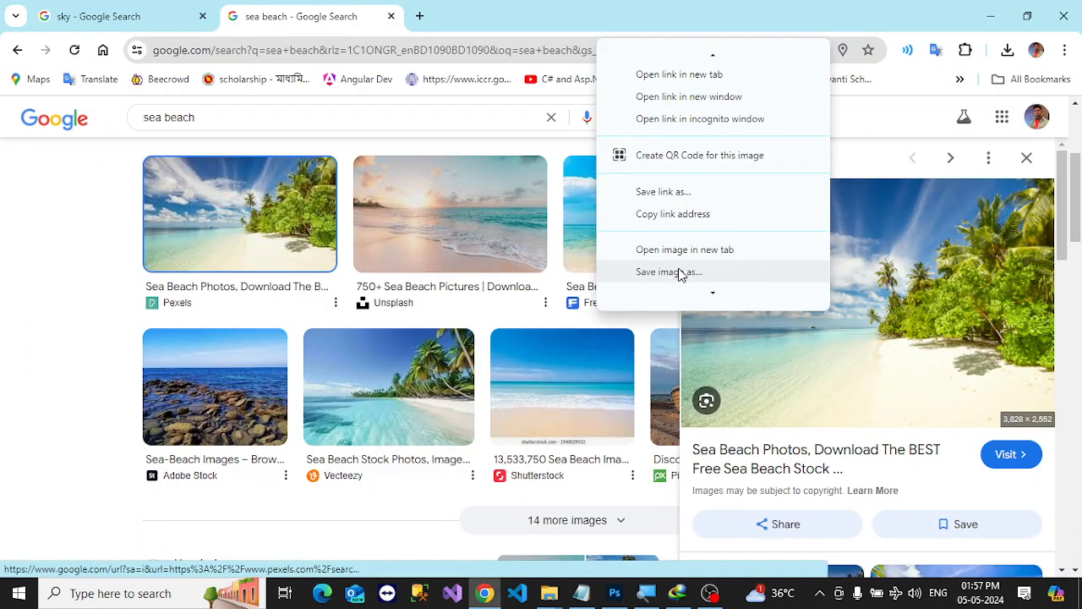
pyautogui.click(680, 271)
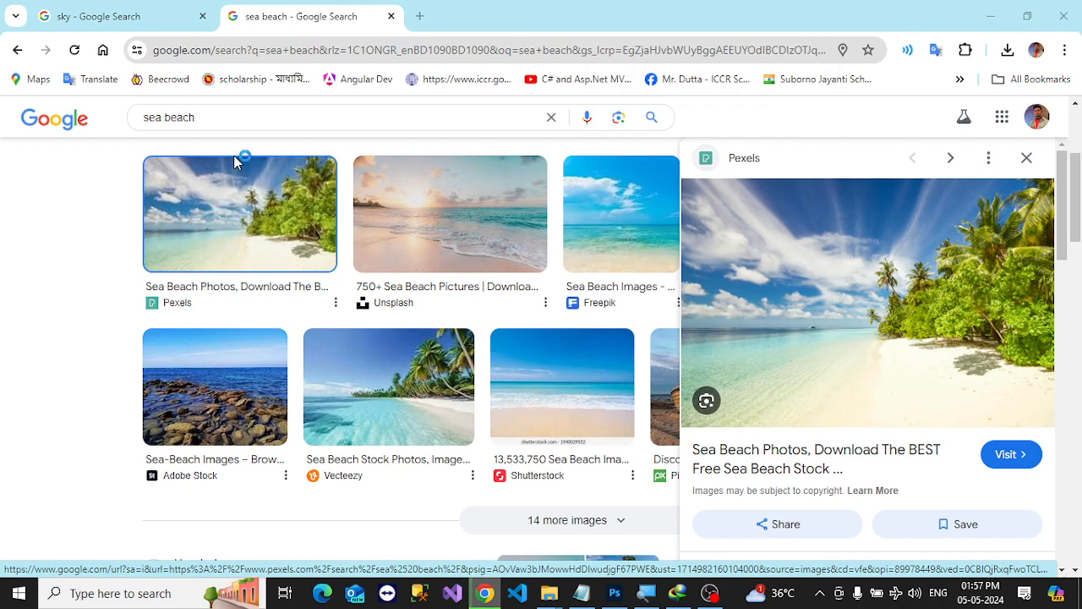
pyautogui.click(71, 110)
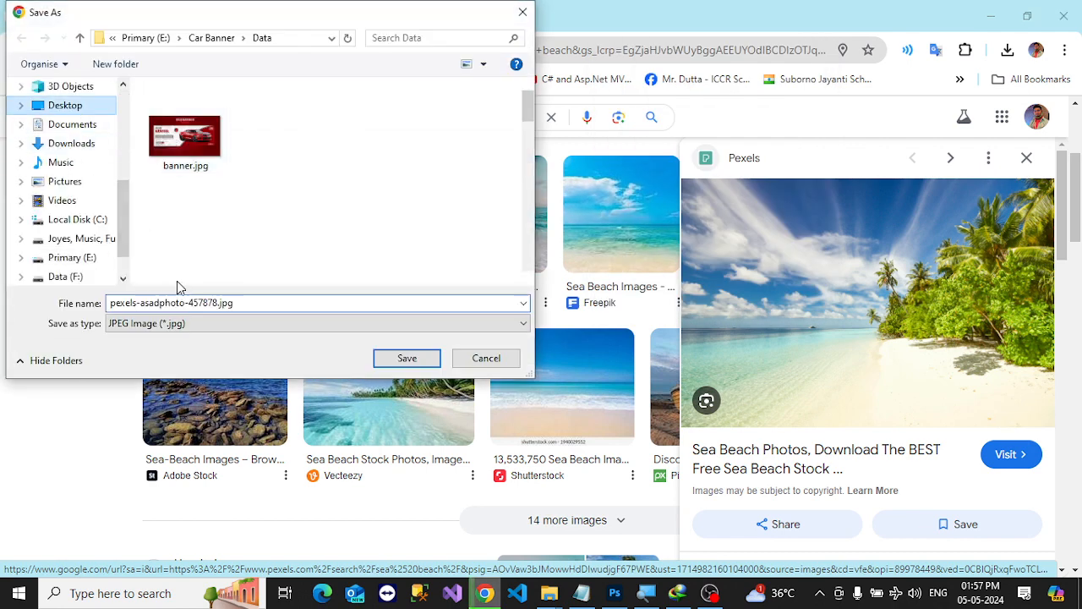
pyautogui.click(21, 37)
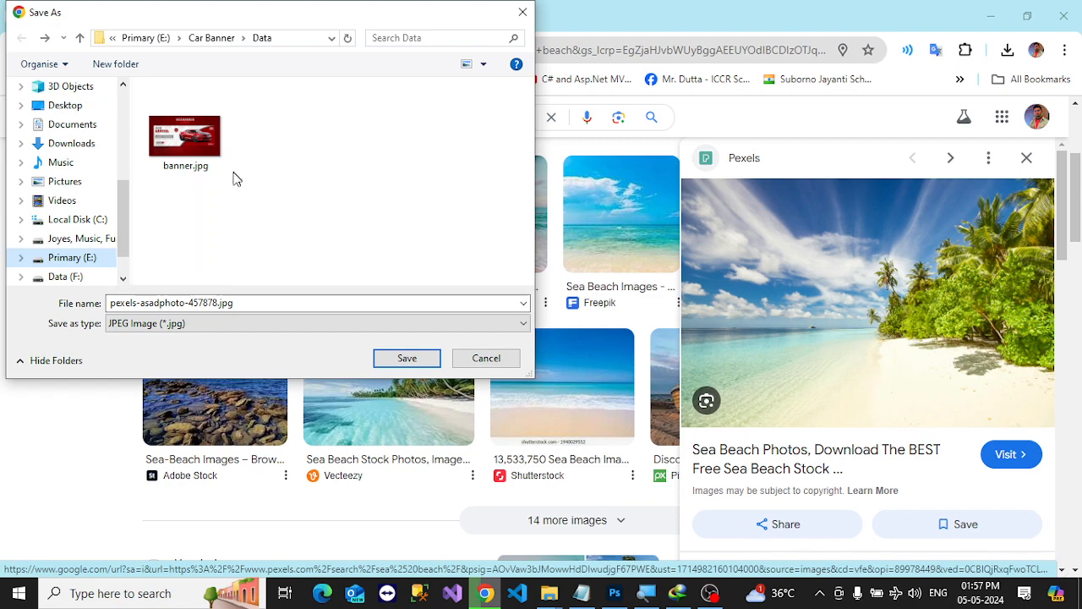
pyautogui.doubleClick(191, 297)
pyautogui.click(377, 358)
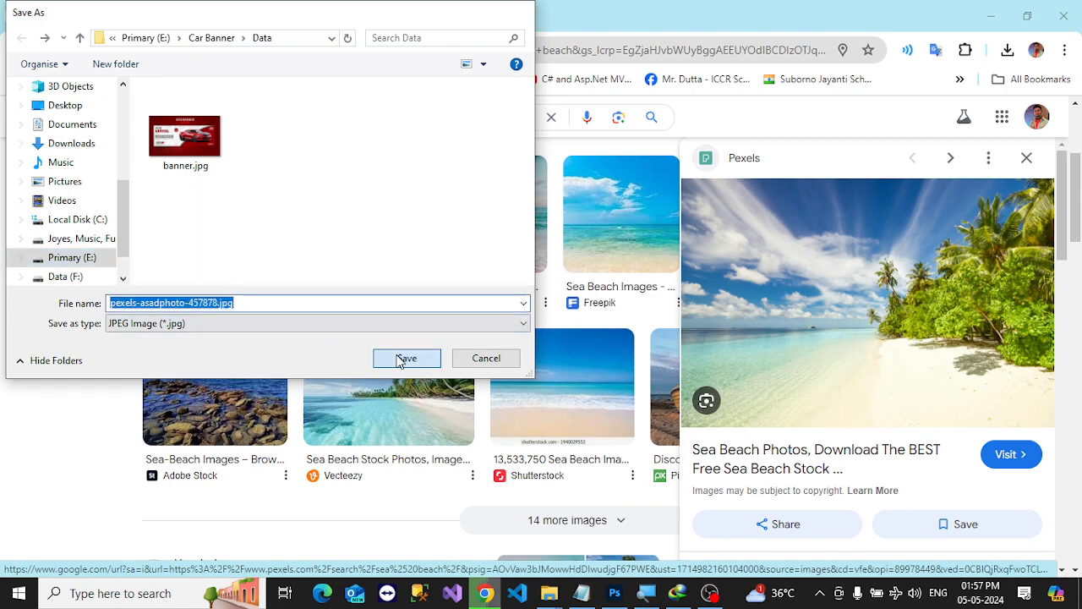
# Step: Switch to Photoshop and open pexels-asadphoto-457878.jpg from the Data folder of Car Banner on drive E
pyautogui.hotkey('alt', 'Tab')
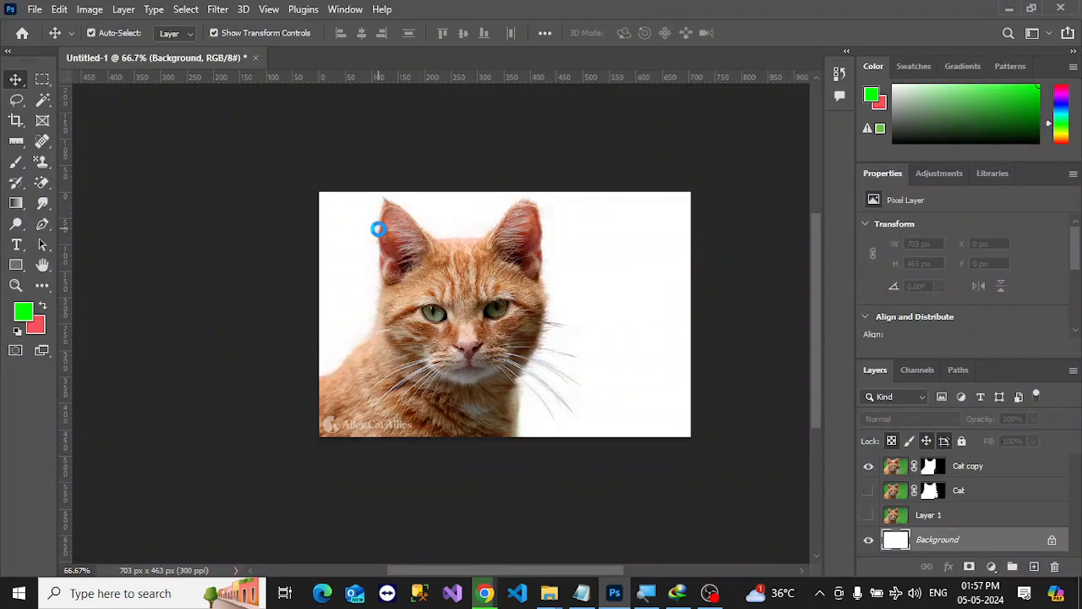
pyautogui.hotkey('ctrl', 'o')
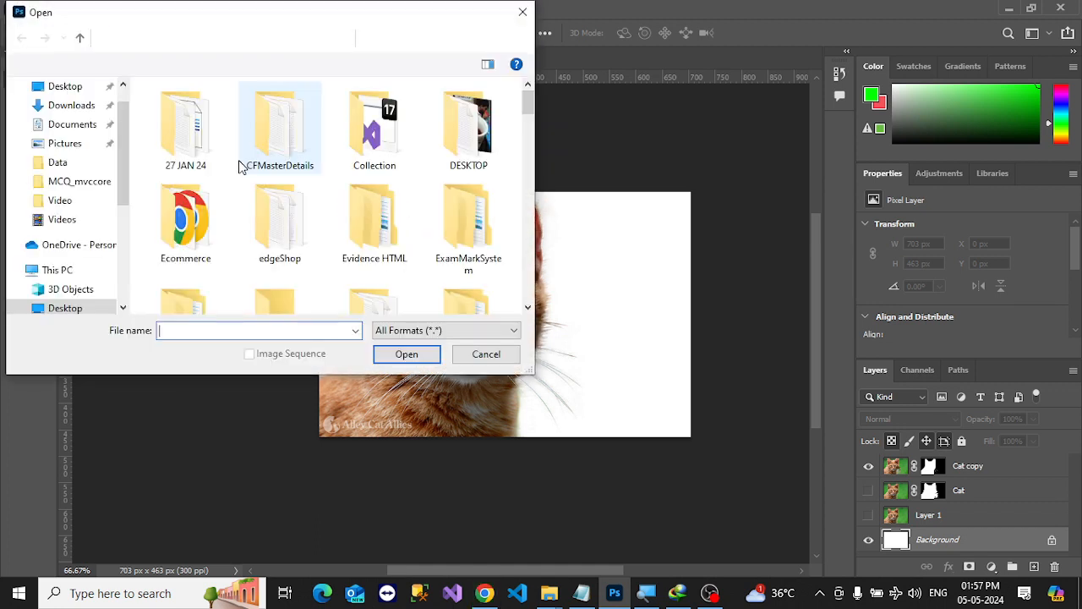
pyautogui.scroll(-3, 68, 219)
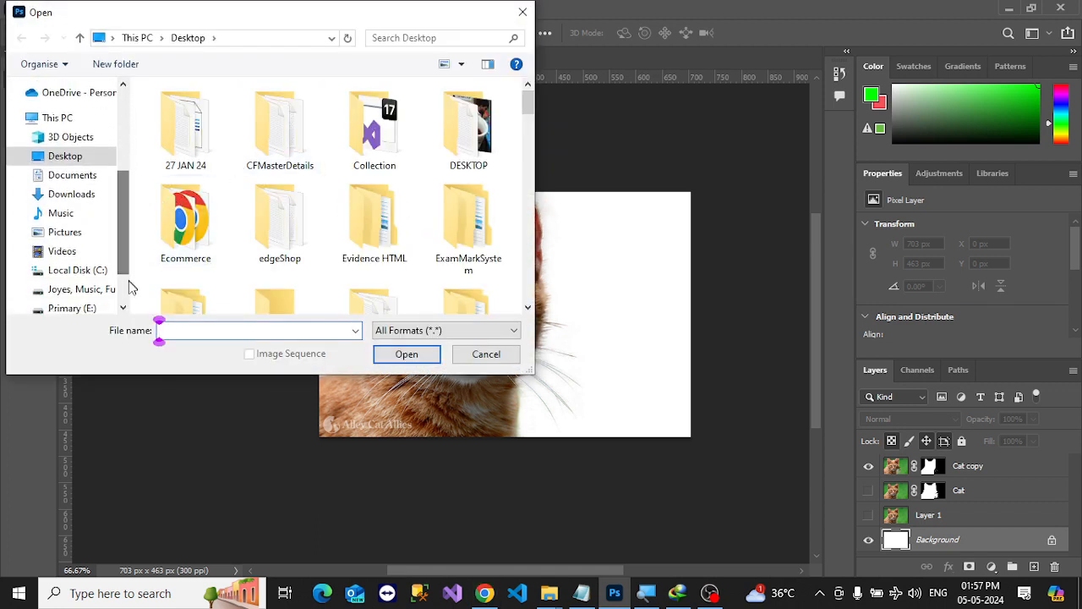
pyautogui.click(77, 308)
pyautogui.doubleClick(188, 111)
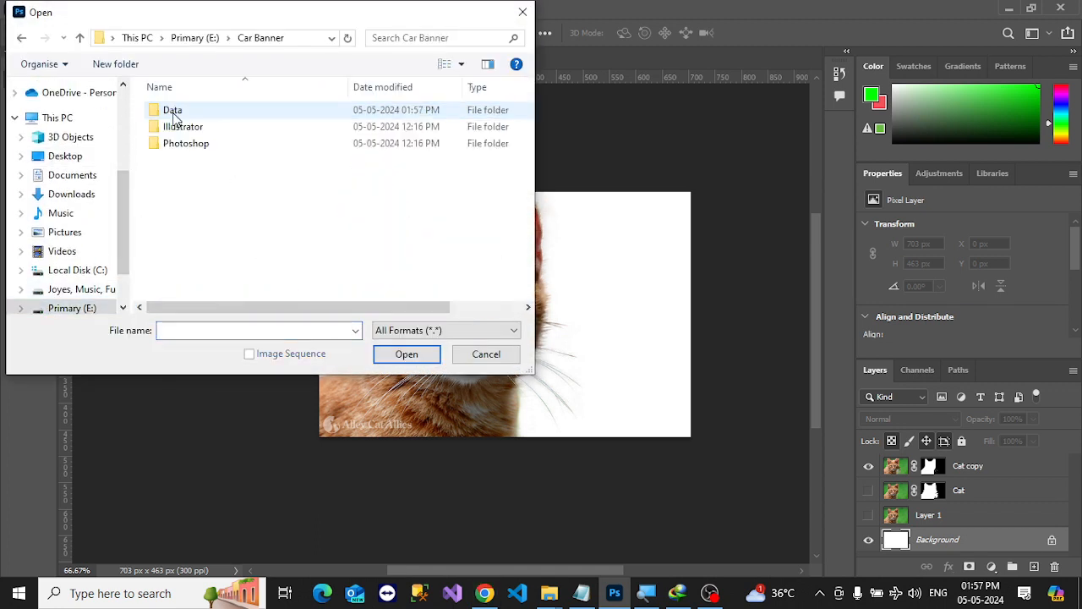
pyautogui.doubleClick(174, 118)
pyautogui.doubleClick(280, 138)
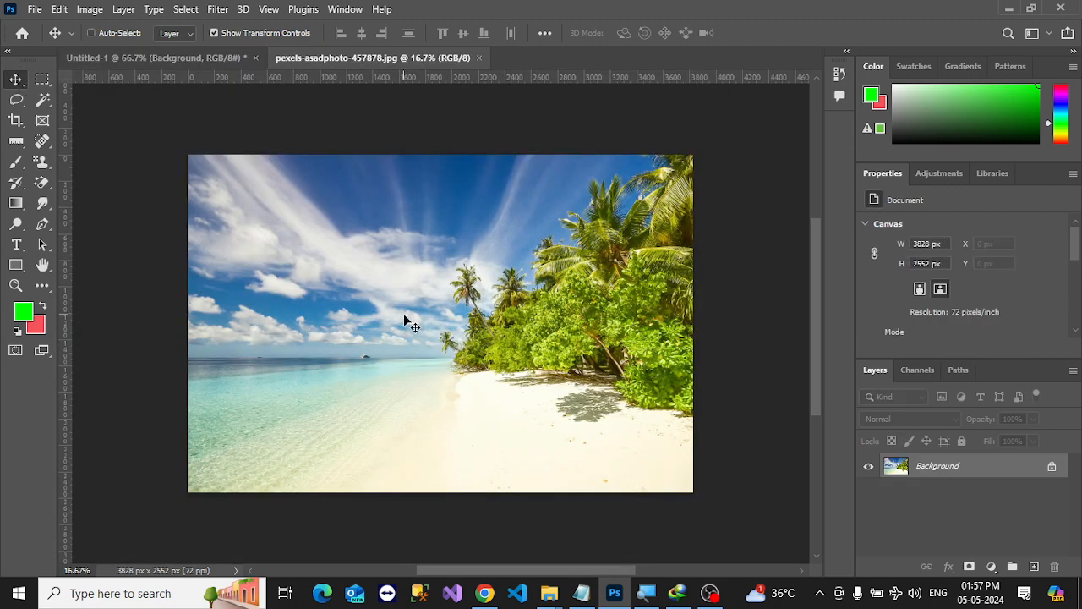
# Step: Move the beach photo into Untitled-1 behind the cat and scale it to the canvas size of 703 × 463 px
pyautogui.moveTo(406, 321); pyautogui.dragTo(383, 245)
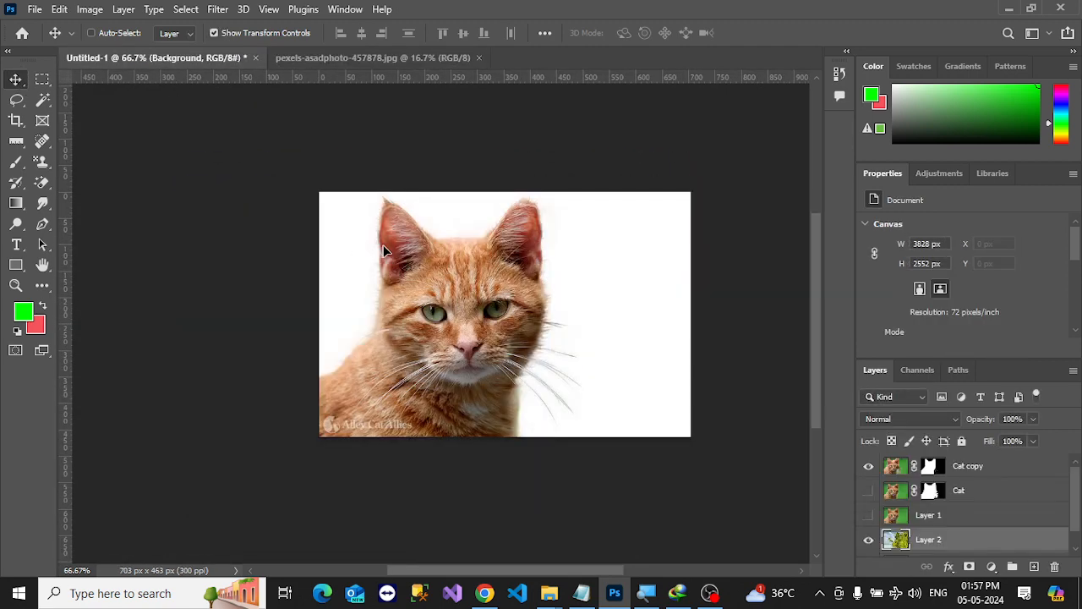
pyautogui.keyDown('alt'); pyautogui.click(602, 328); pyautogui.keyUp('alt')
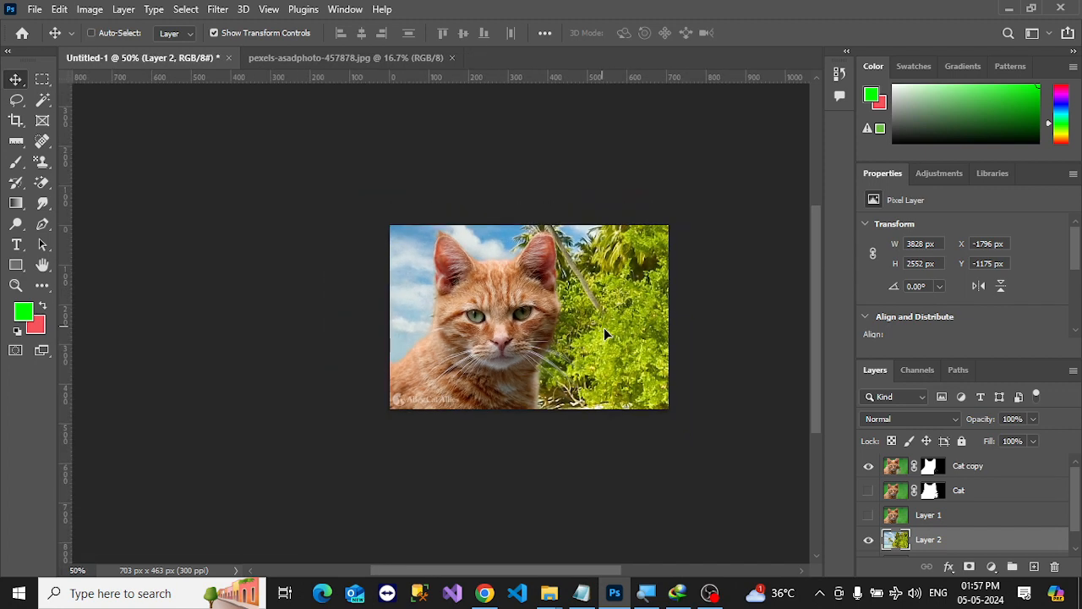
pyautogui.hotkey('ctrl', 't')
pyautogui.keyDown('alt'); pyautogui.click(604, 327); pyautogui.keyUp('alt')
pyautogui.keyDown('alt'); pyautogui.click(604, 326); pyautogui.keyUp('alt')
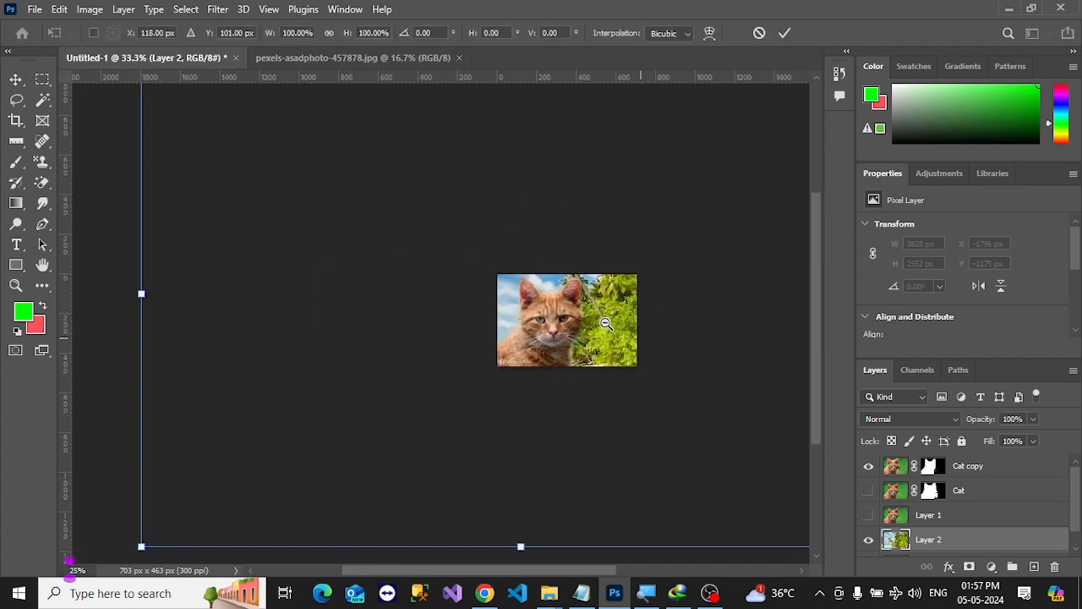
pyautogui.keyDown('alt'); pyautogui.click(604, 323); pyautogui.keyUp('alt')
pyautogui.keyDown('alt'); pyautogui.click(605, 326); pyautogui.keyUp('alt')
pyautogui.moveTo(370, 178); pyautogui.dragTo(552, 299)
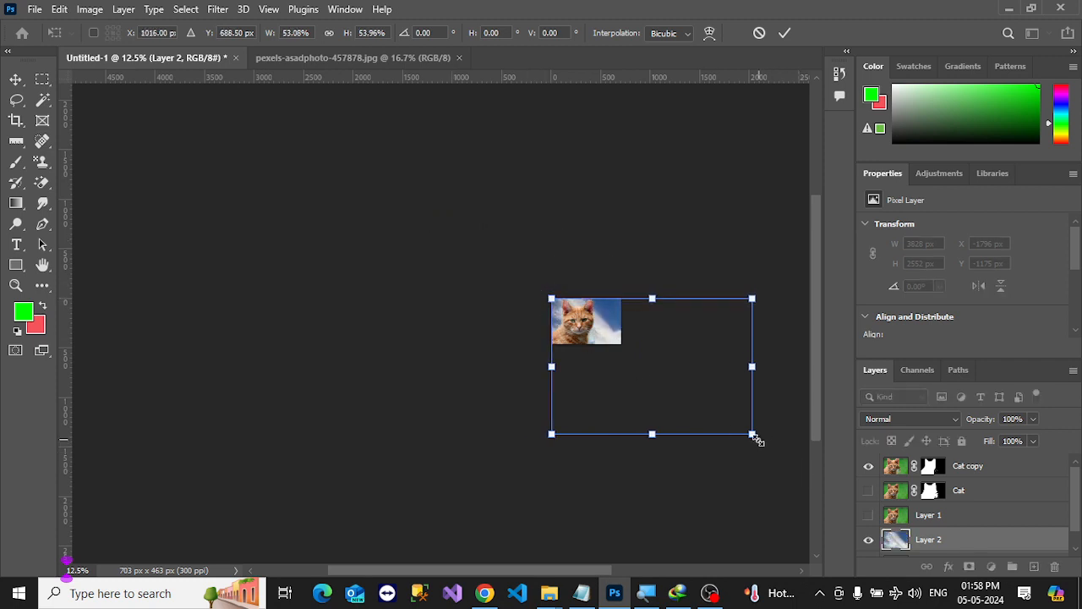
pyautogui.moveTo(755, 437); pyautogui.dragTo(621, 340)
pyautogui.keyDown('ctrl'); pyautogui.click(640, 343); pyautogui.keyUp('ctrl')
pyautogui.keyDown('ctrl'); pyautogui.click(640, 343); pyautogui.keyUp('ctrl')
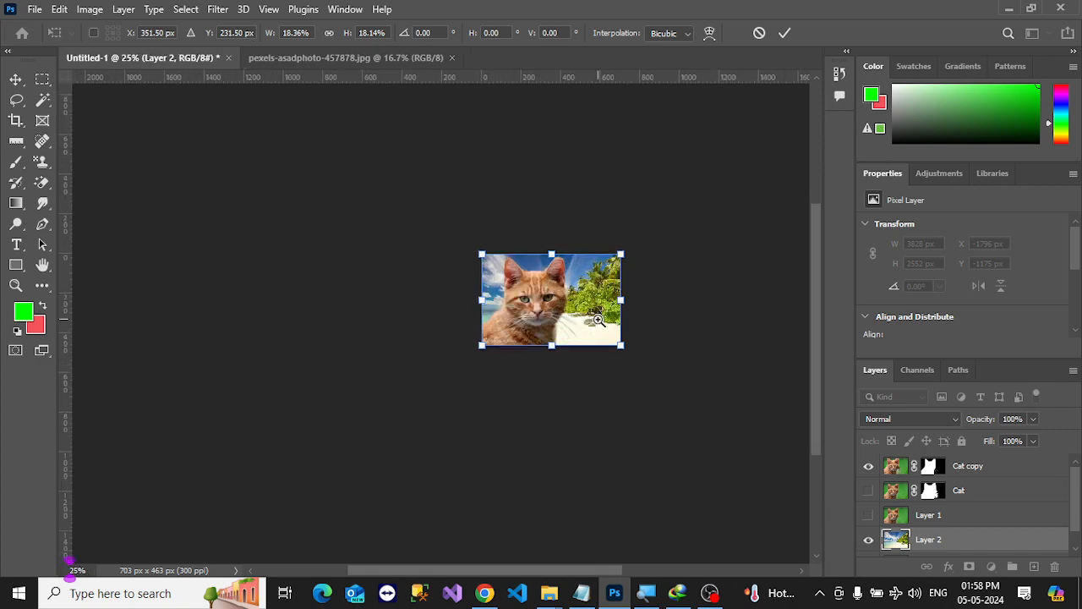
pyautogui.keyDown('ctrl'); pyautogui.click(598, 318); pyautogui.keyUp('ctrl')
pyautogui.keyDown('ctrl'); pyautogui.click(598, 319); pyautogui.keyUp('ctrl')
pyautogui.keyDown('ctrl'); pyautogui.click(566, 304); pyautogui.keyUp('ctrl')
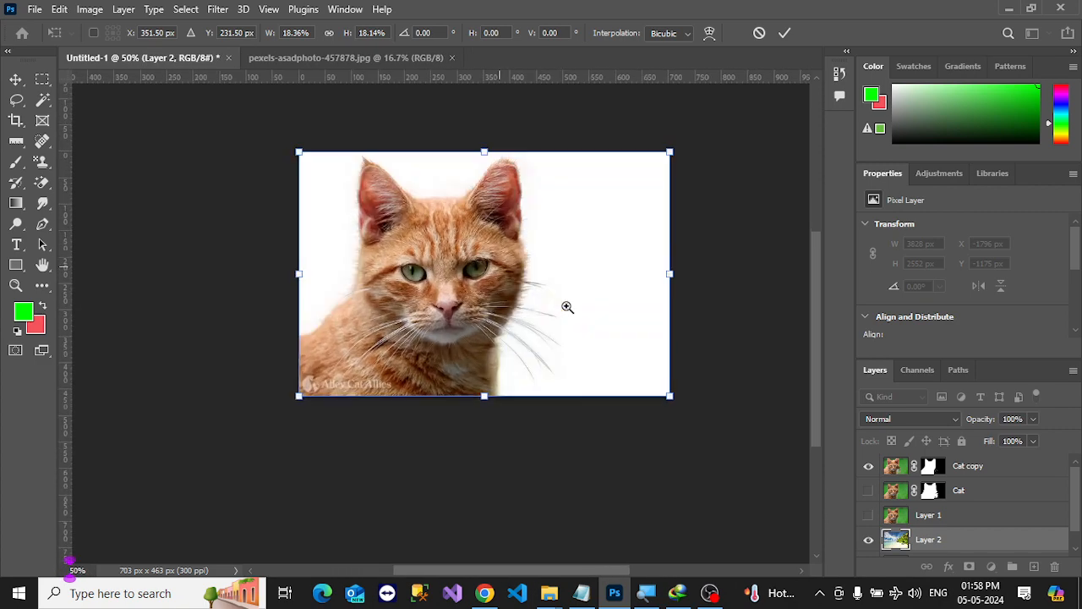
pyautogui.press('Return')
# Step: Check the cat's edges against the beach and try enlarging the beach layer to about 813 × 522 px
pyautogui.keyDown('ctrl'); pyautogui.click(566, 305); pyautogui.keyUp('ctrl')
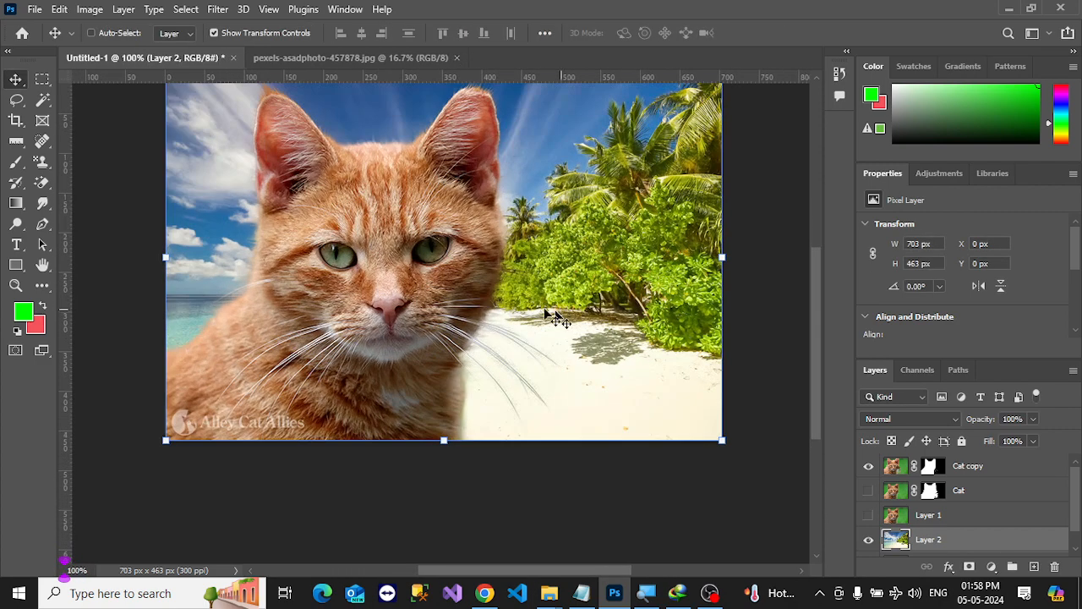
pyautogui.keyDown('ctrl'); pyautogui.click(461, 276); pyautogui.keyUp('ctrl')
pyautogui.moveTo(572, 237); pyautogui.dragTo(596, 385)
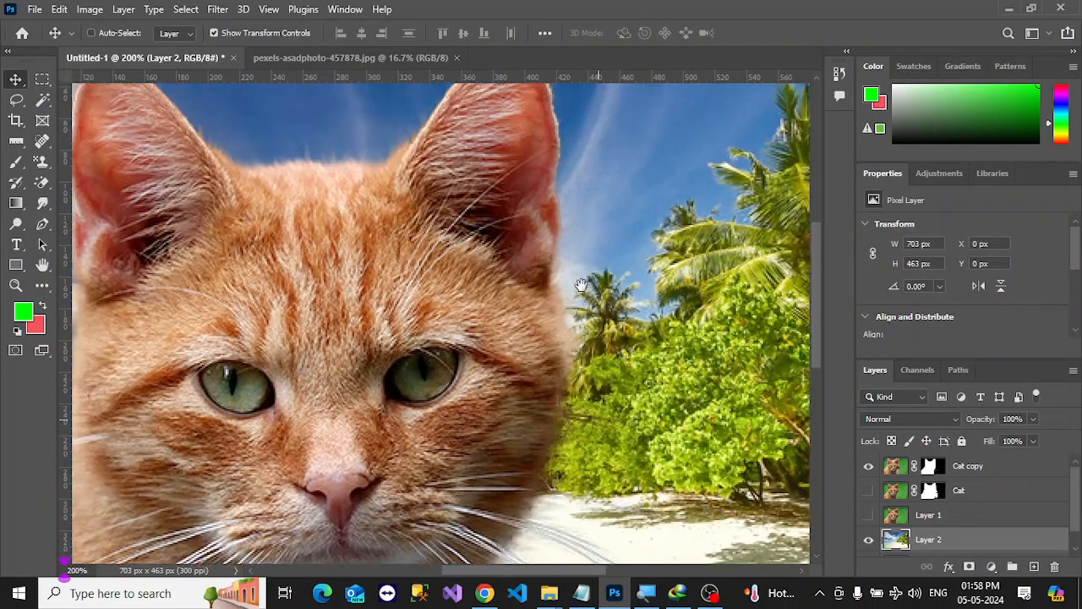
pyautogui.keyDown('alt'); pyautogui.click(578, 304); pyautogui.keyUp('alt')
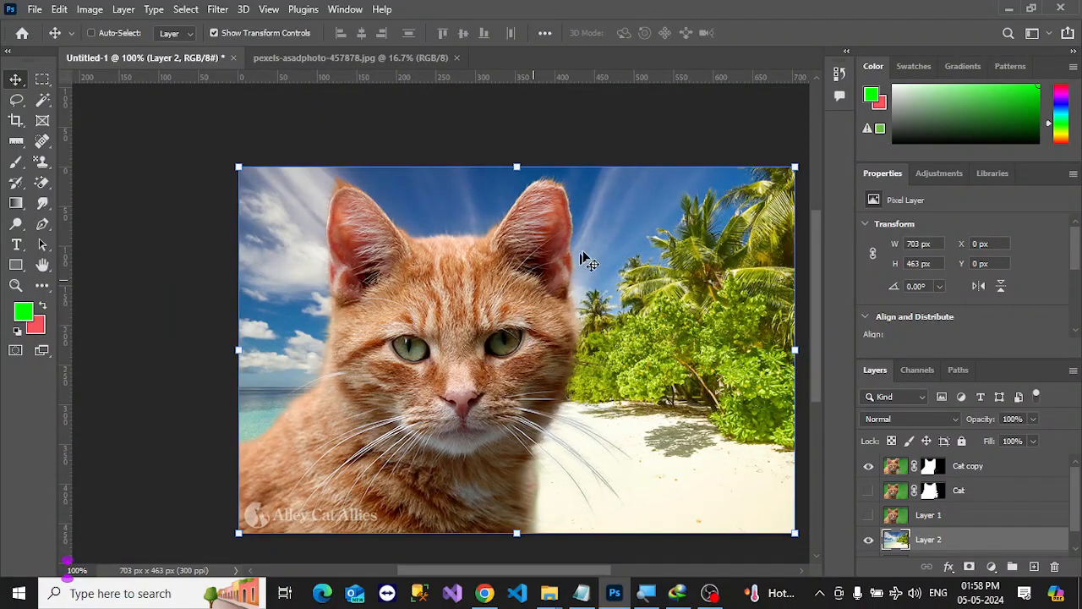
pyautogui.moveTo(234, 165); pyautogui.dragTo(153, 118)
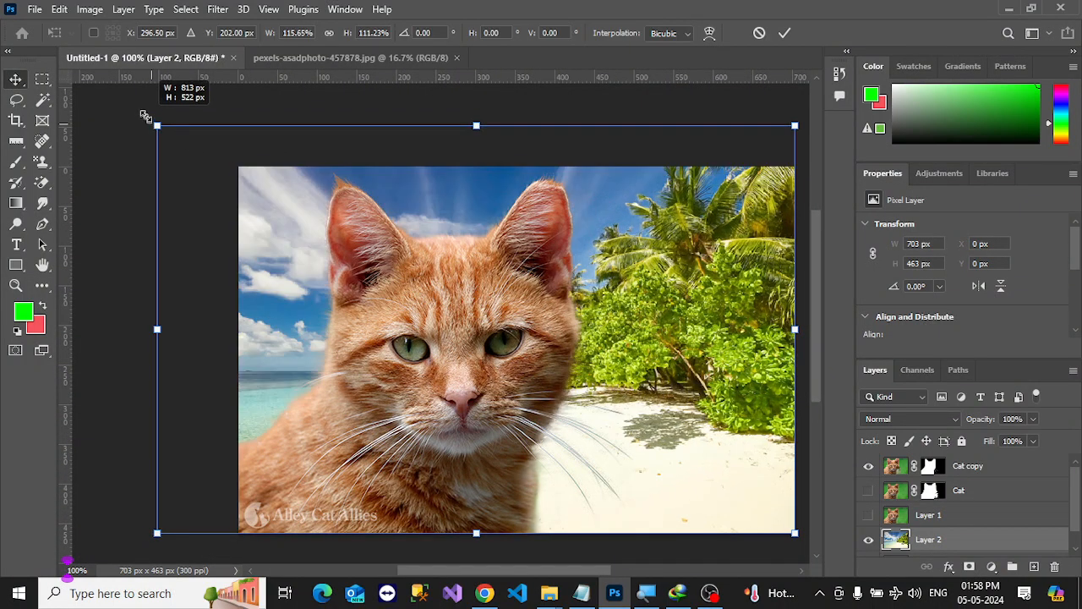
pyautogui.press('Return')
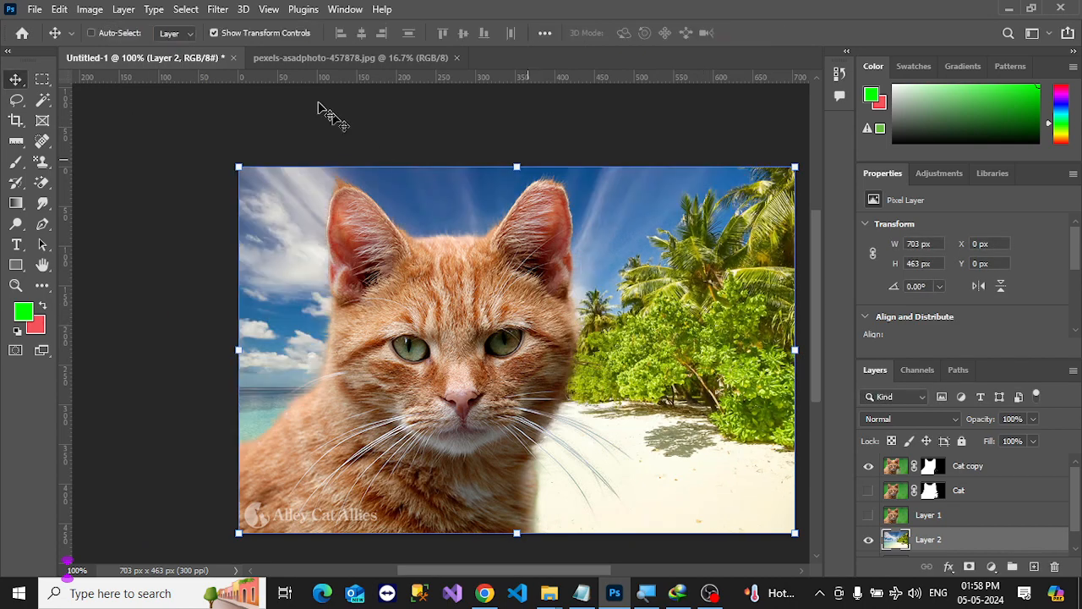
pyautogui.click(288, 58)
pyautogui.moveTo(395, 260); pyautogui.dragTo(790, 473)
pyautogui.moveTo(733, 410); pyautogui.dragTo(729, 408)
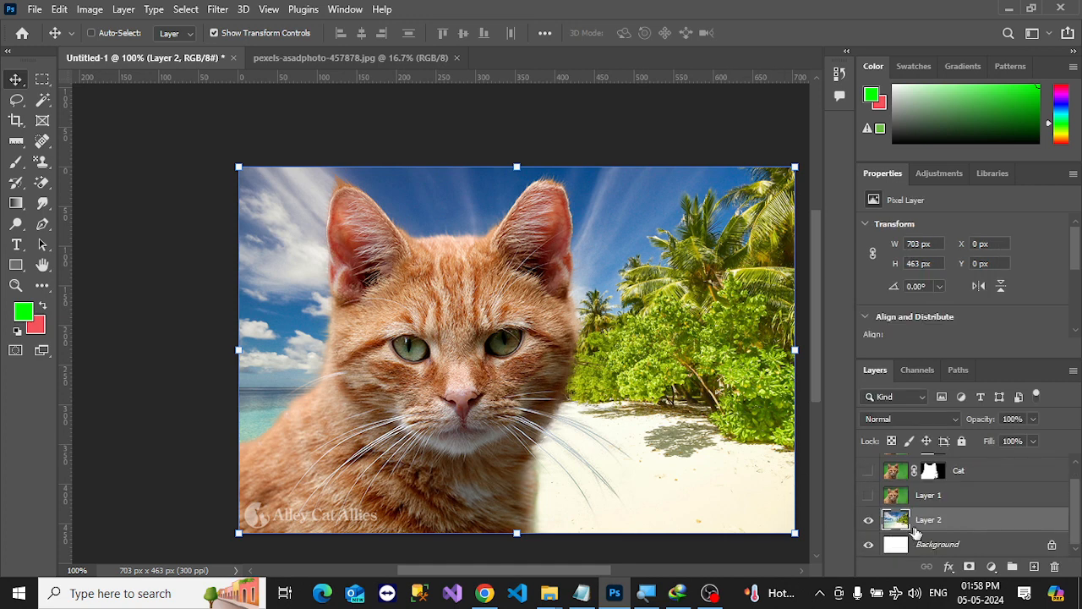
# Step: Move Layer 2 above Cat copy to show the beach alone, and place it back down between Cat and Layer 1
pyautogui.moveTo(927, 525); pyautogui.dragTo(927, 461)
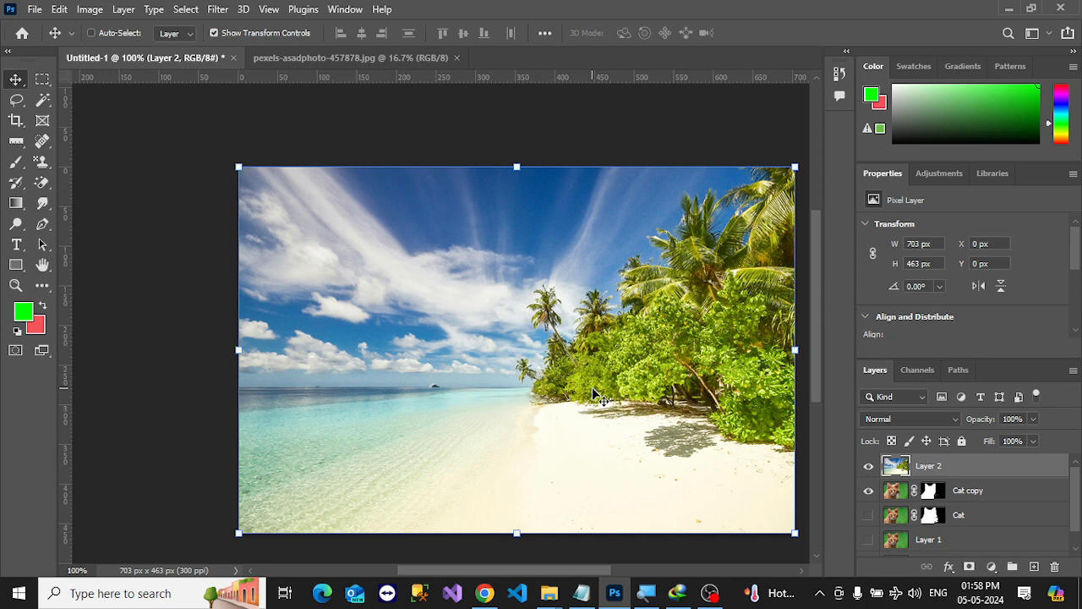
pyautogui.moveTo(940, 466); pyautogui.dragTo(949, 533)
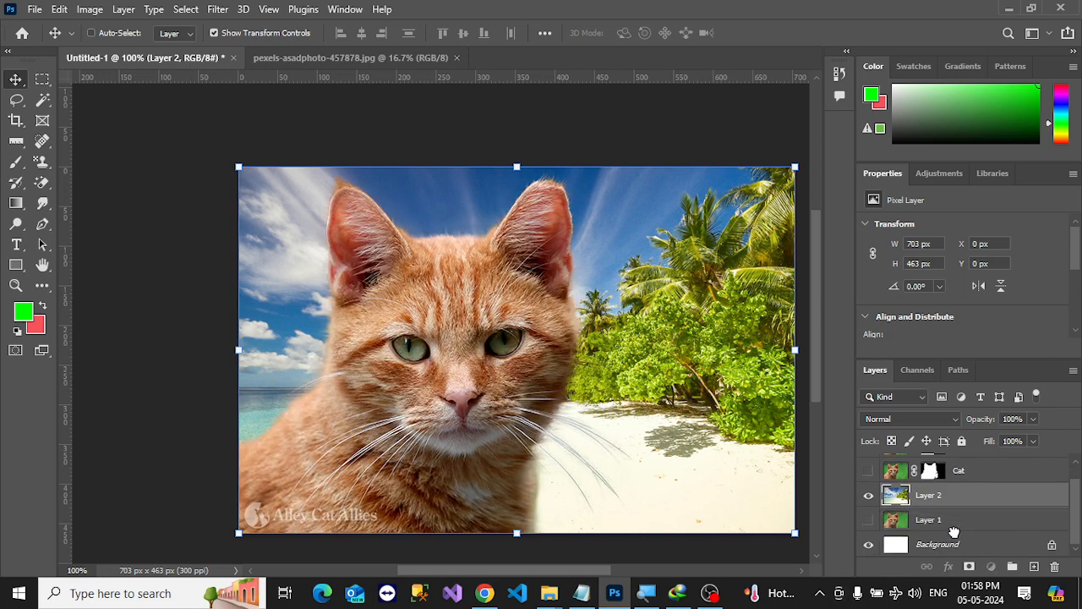
# Step: Stretch the beach layer to about 1037 × 542 px so more sea shows behind the cat
pyautogui.scroll(-1, 579, 369)
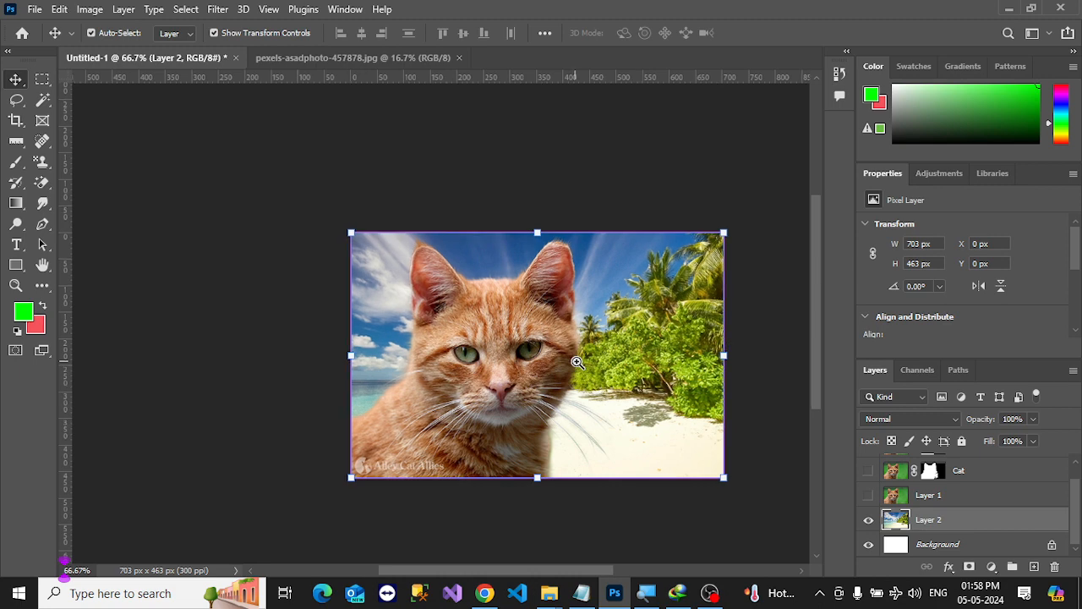
pyautogui.scroll(1, 576, 360)
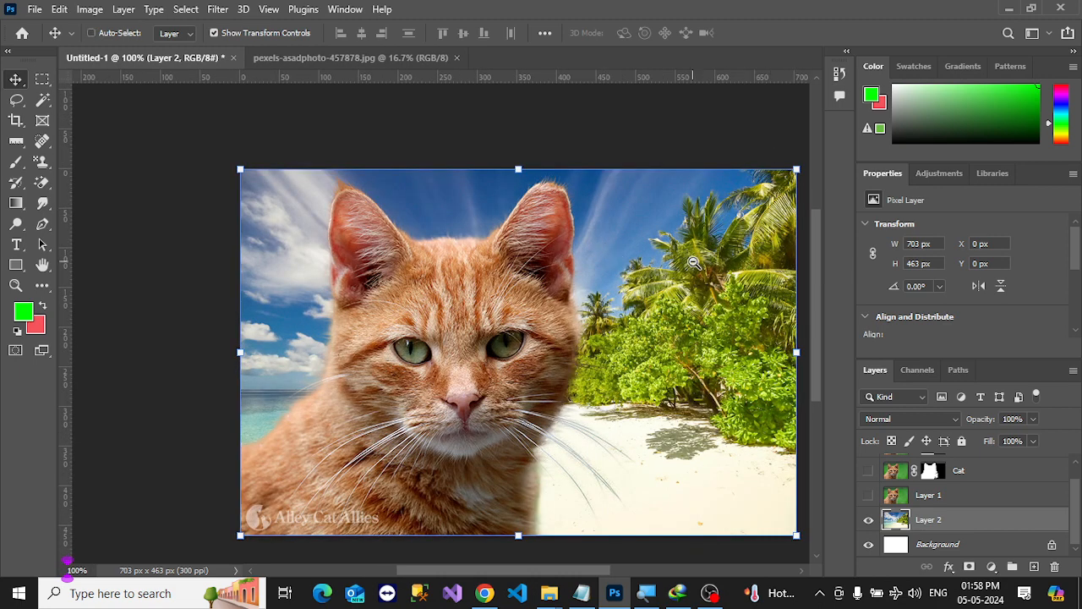
pyautogui.scroll(-1, 693, 263)
pyautogui.moveTo(766, 198); pyautogui.dragTo(810, 159)
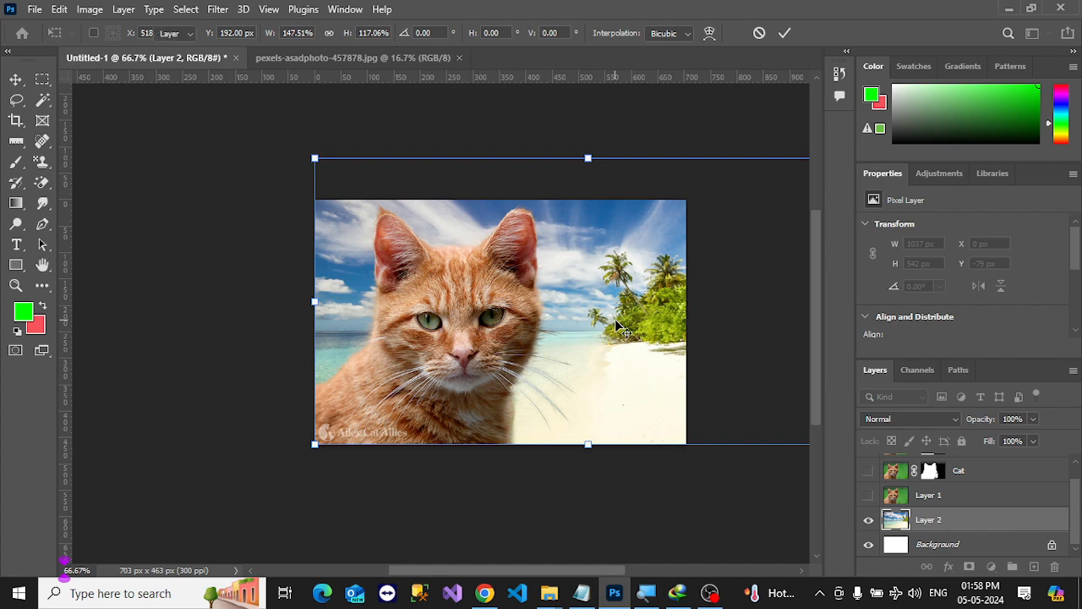
pyautogui.press('Return')
pyautogui.scroll(2, 486, 364)
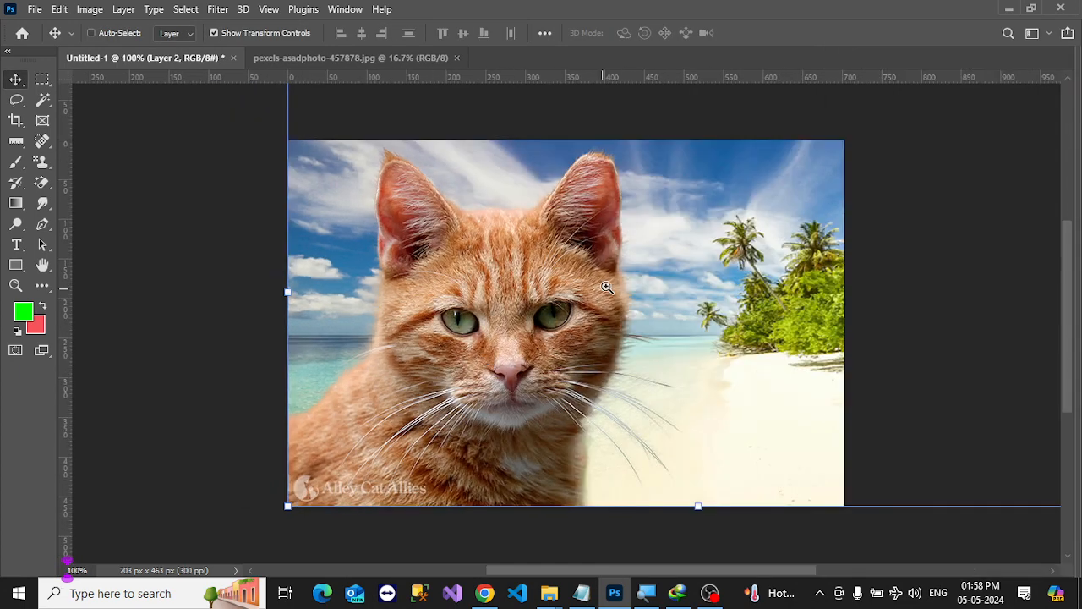
# Step: Examine the cat's fur edges around the cheeks, whiskers and ears against the beach at 200% zoom
pyautogui.hotkey('shift', 'Tab')
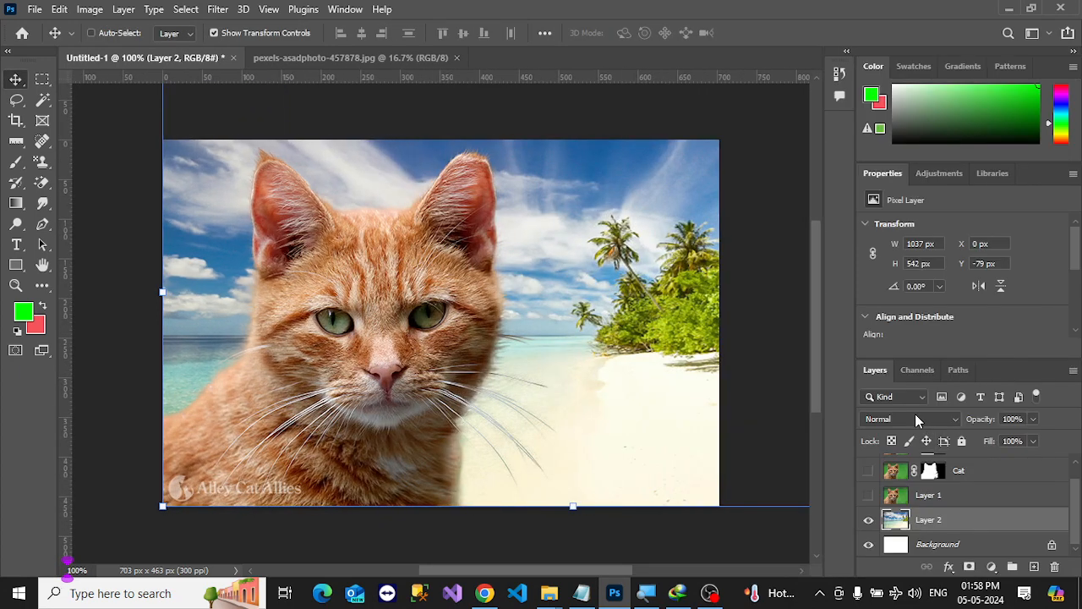
pyautogui.hotkey('shift', 'Tab')
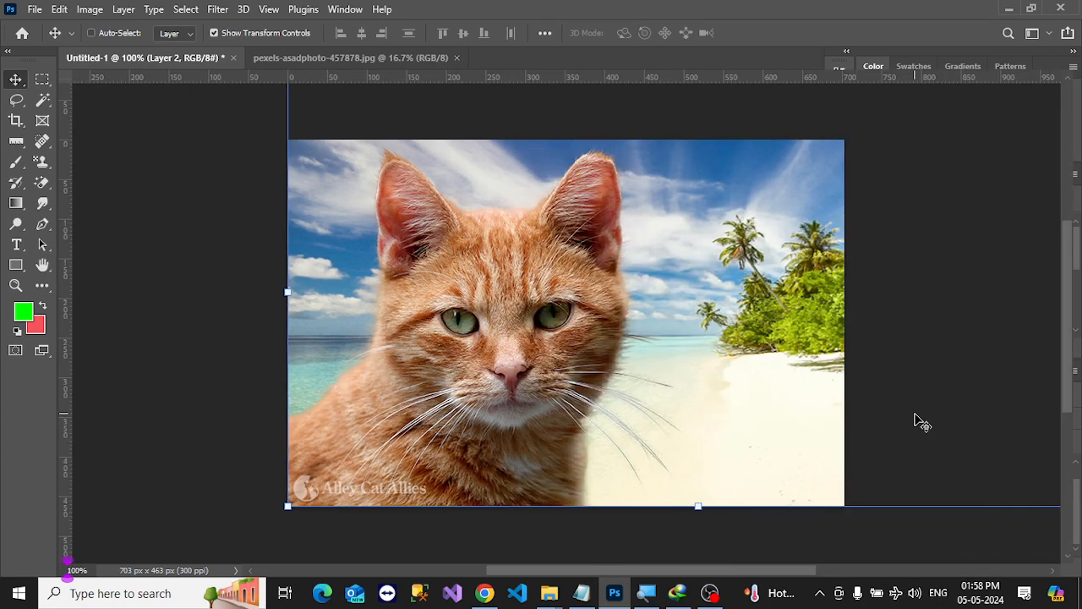
pyautogui.keyDown('ctrl'); pyautogui.click(648, 337); pyautogui.keyUp('ctrl')
pyautogui.moveTo(417, 248); pyautogui.dragTo(495, 355)
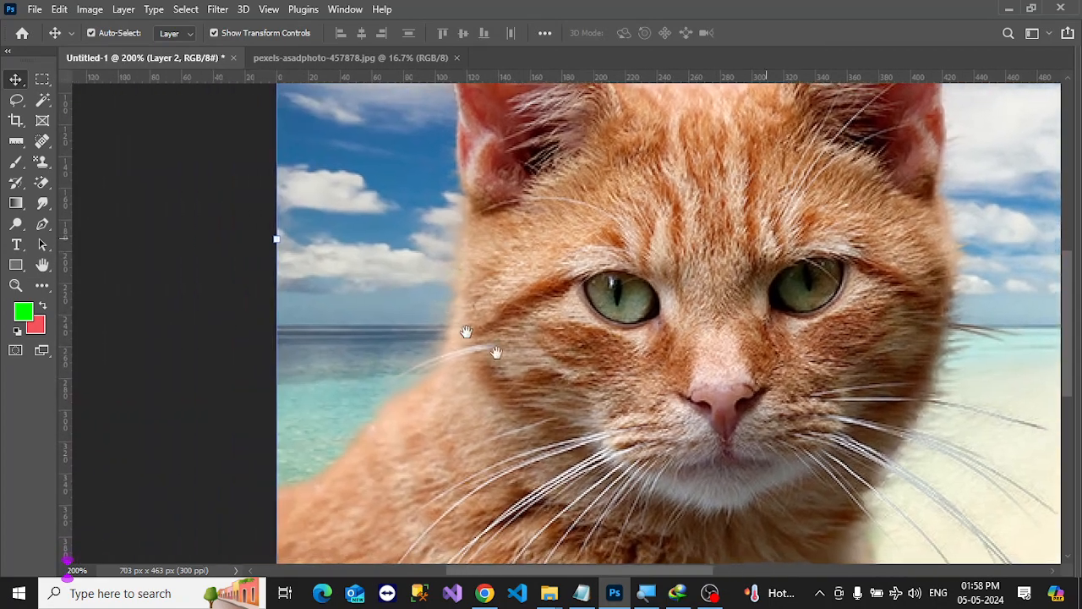
pyautogui.keyDown('alt'); pyautogui.click(765, 323); pyautogui.keyUp('alt')
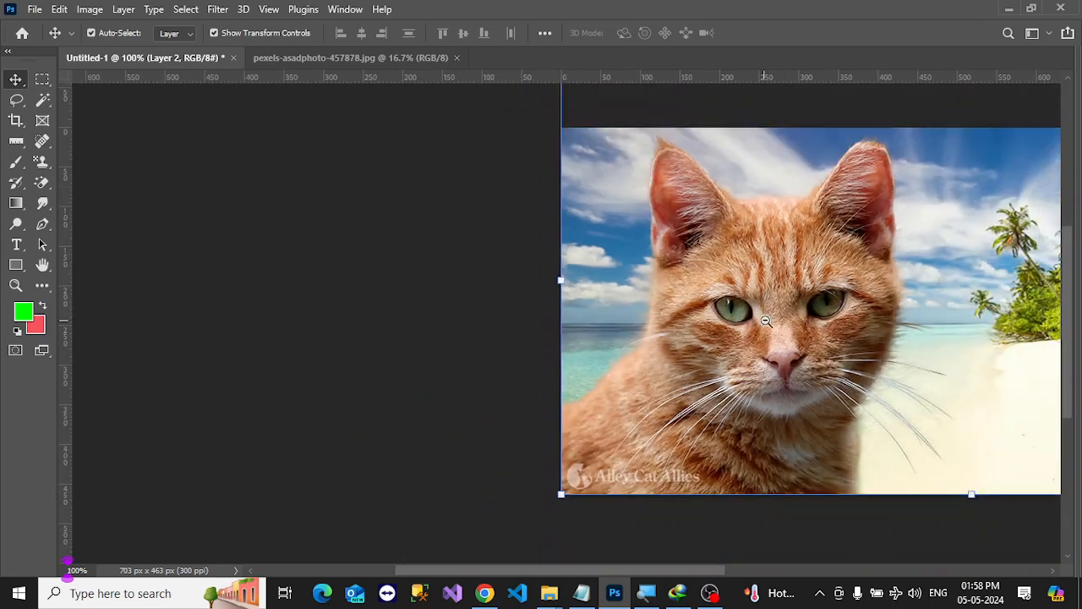
pyautogui.keyDown('ctrl'); pyautogui.click(886, 369); pyautogui.keyUp('ctrl')
pyautogui.moveTo(852, 273); pyautogui.dragTo(841, 340)
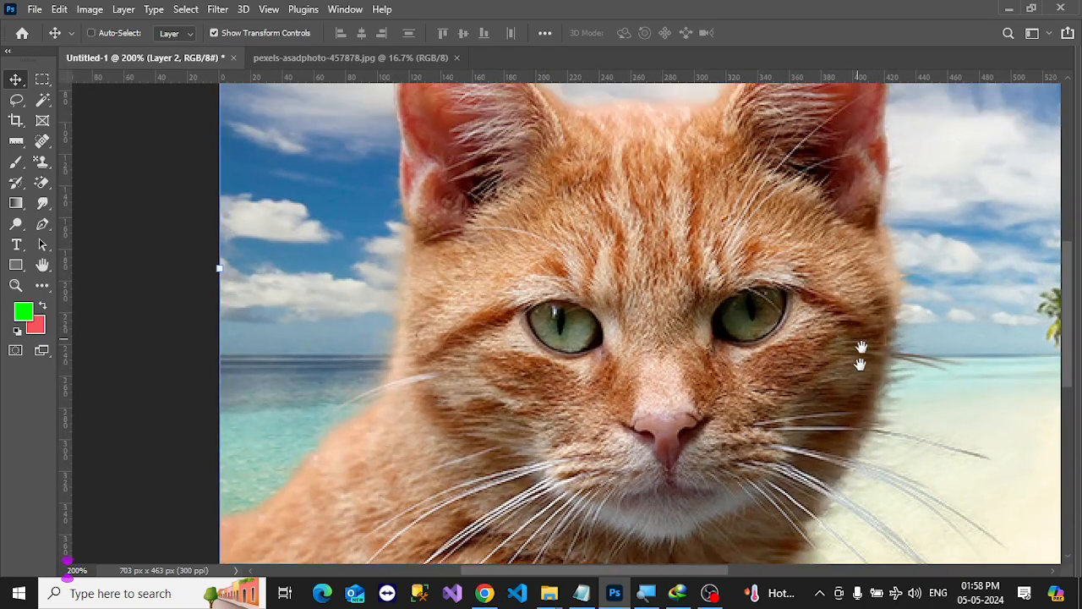
pyautogui.scroll(4, 823, 358)
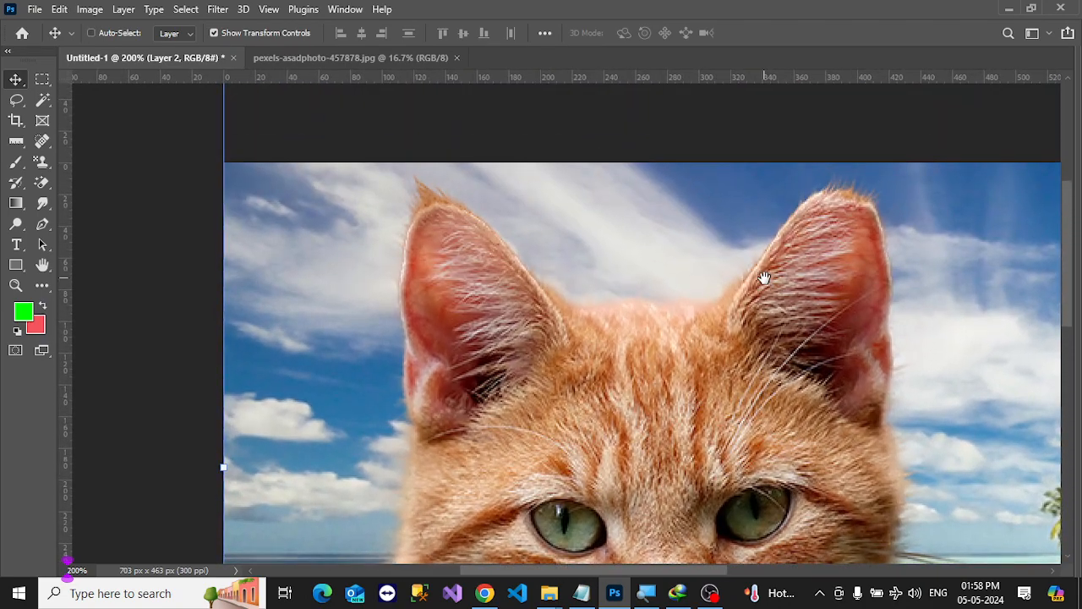
pyautogui.keyDown('alt'); pyautogui.click(595, 302); pyautogui.keyUp('alt')
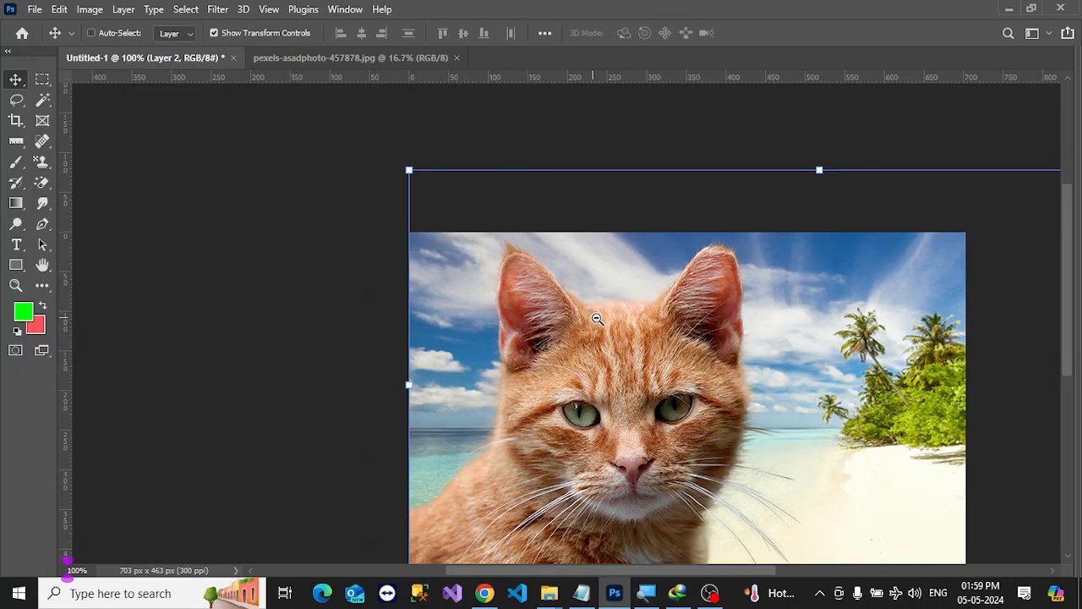
pyautogui.keyDown('alt'); pyautogui.click(597, 318); pyautogui.keyUp('alt')
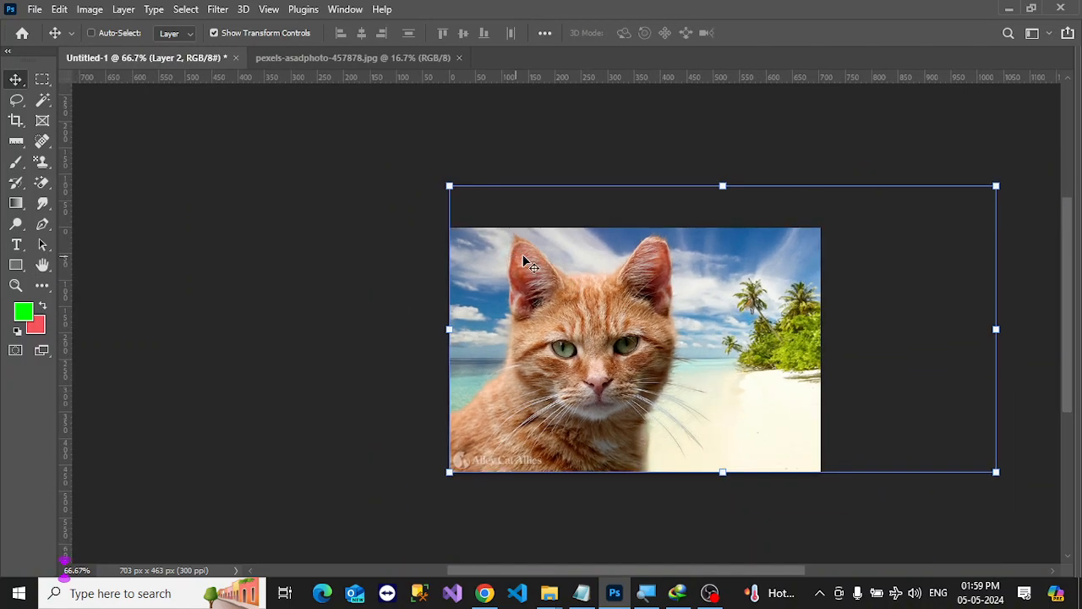
# Step: Hide Layer 2 and the Background layer to examine the whiskers on transparency, and show Layer 2 again
pyautogui.hotkey('shift', 'Tab')
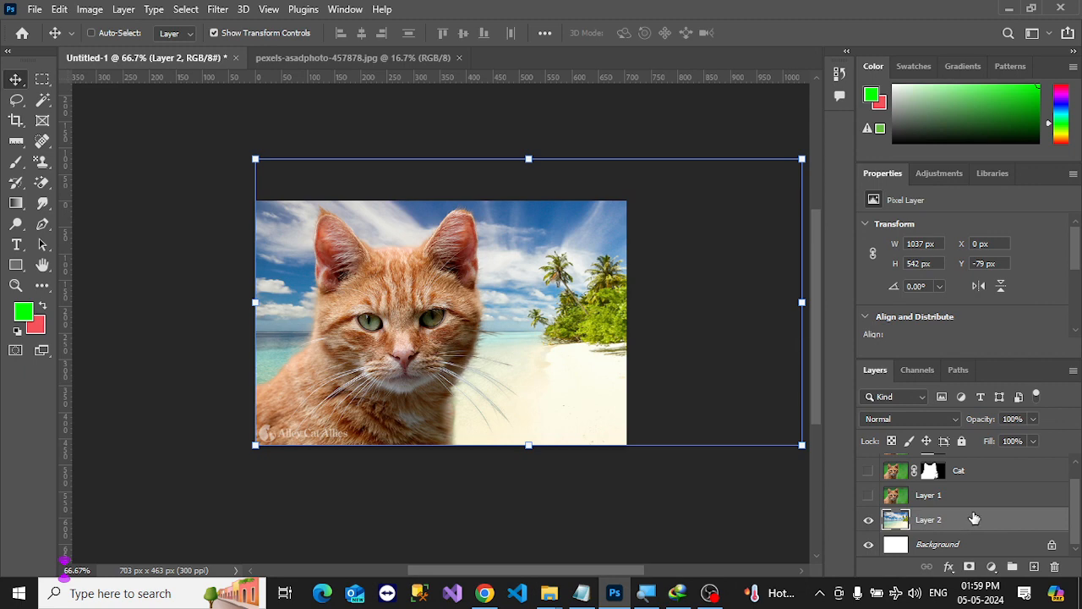
pyautogui.click(868, 520)
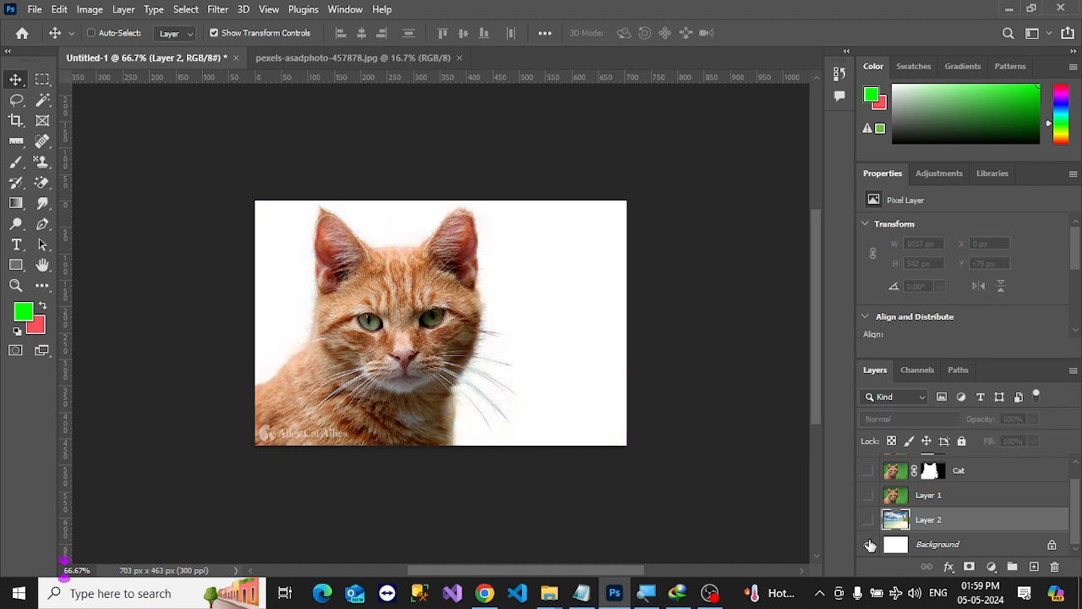
pyautogui.click(868, 544)
pyautogui.scroll(1, 463, 388)
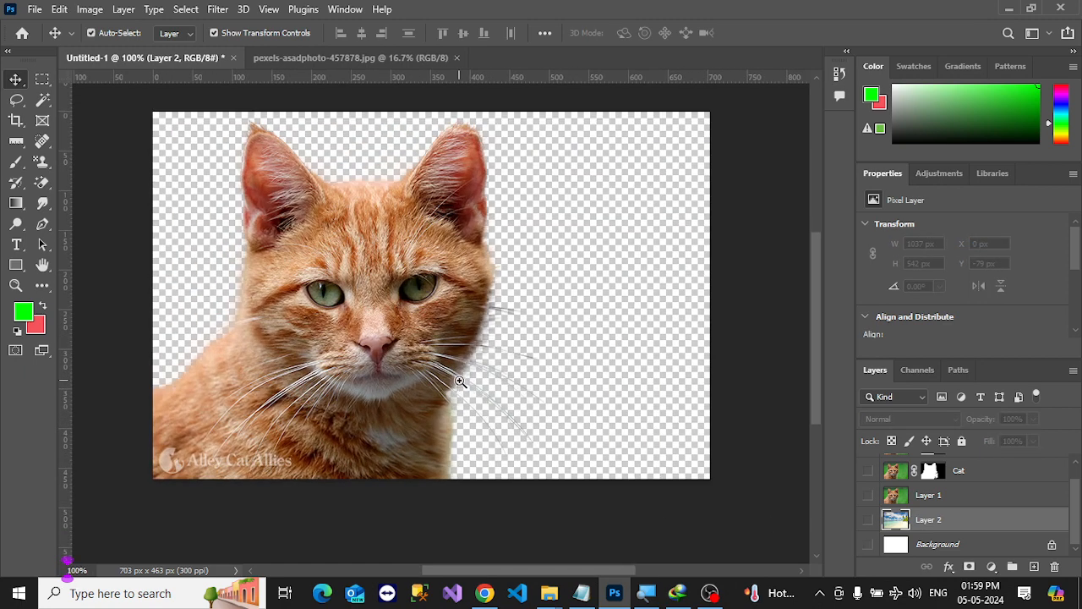
pyautogui.scroll(1, 460, 381)
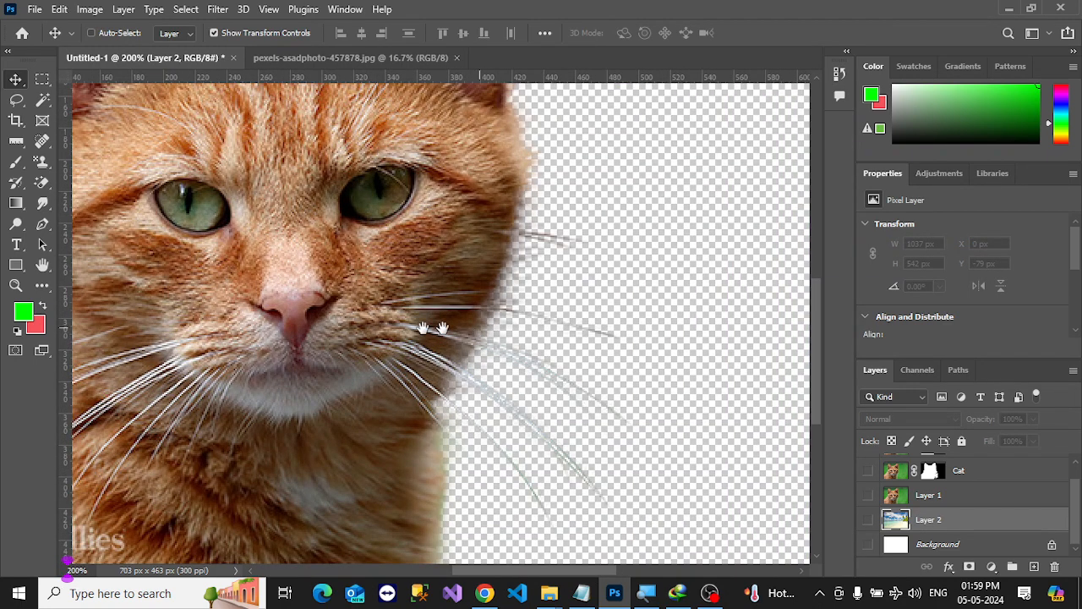
pyautogui.moveTo(397, 326); pyautogui.dragTo(501, 343)
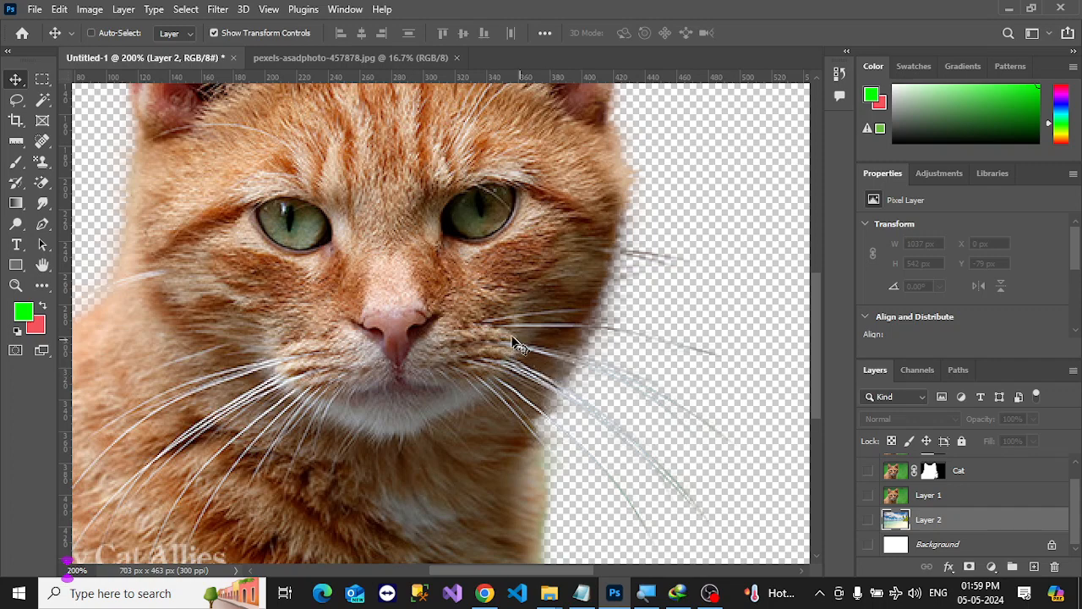
pyautogui.scroll(-1, 451, 295)
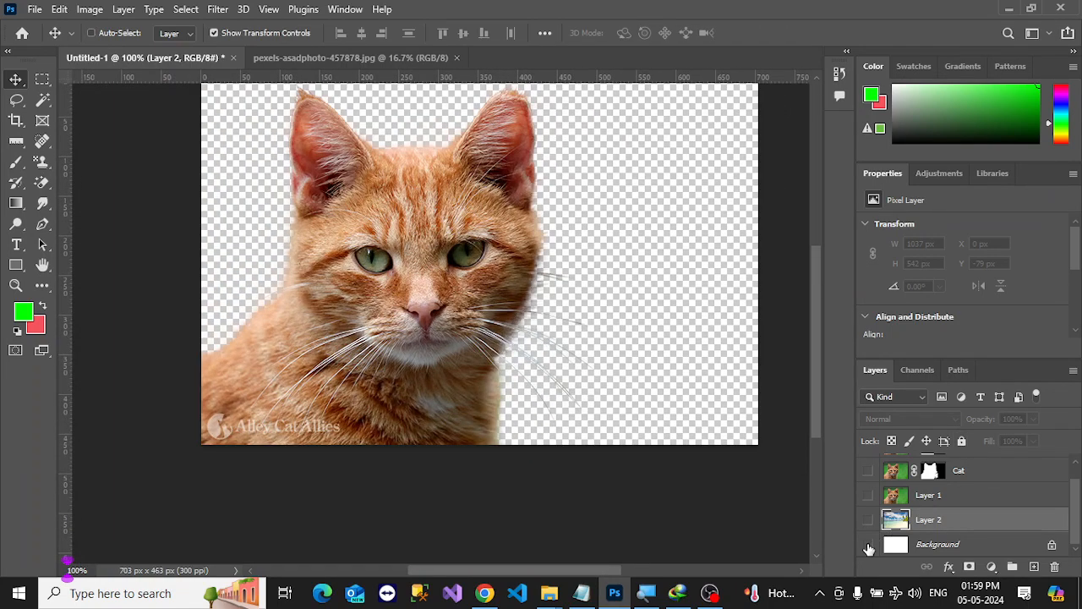
pyautogui.click(869, 520)
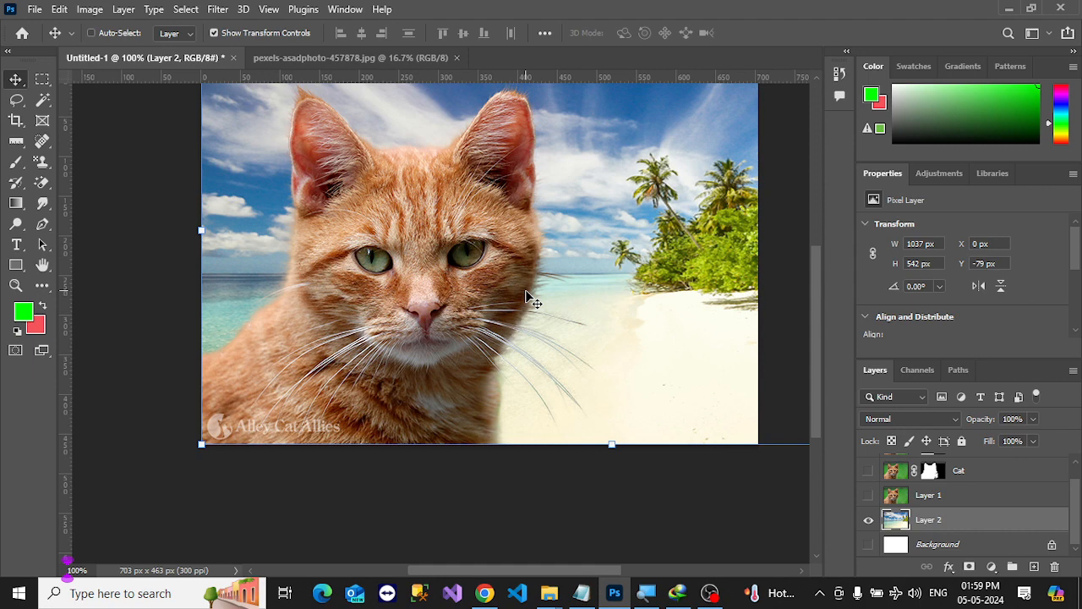
pyautogui.press('ctrl')
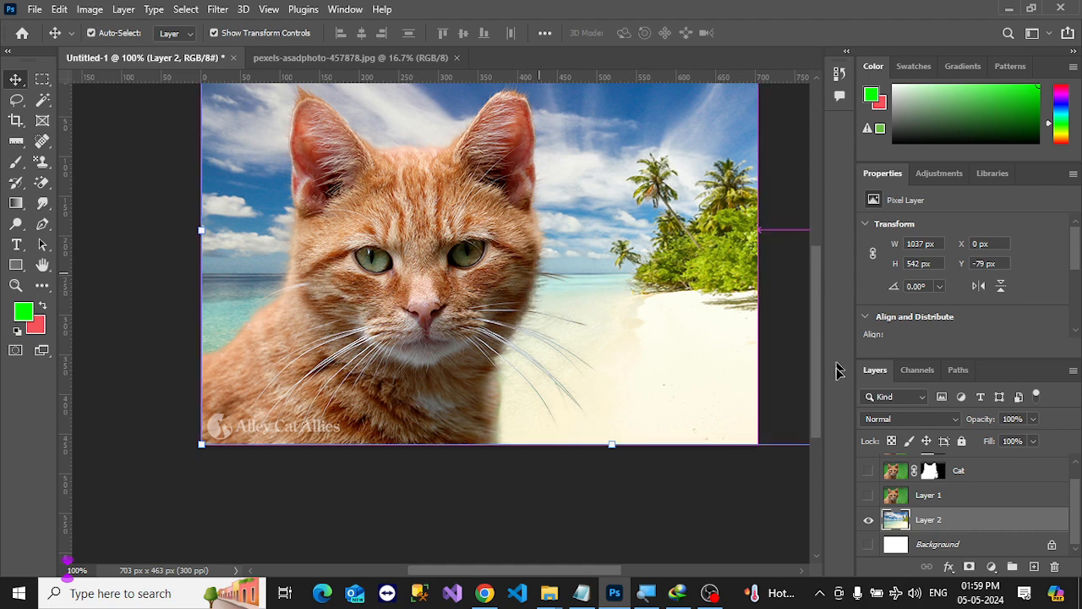
# Step: Select the Background layer and reset the foreground and background colors to the default black and white
pyautogui.click(912, 546)
pyautogui.doubleClick(913, 545)
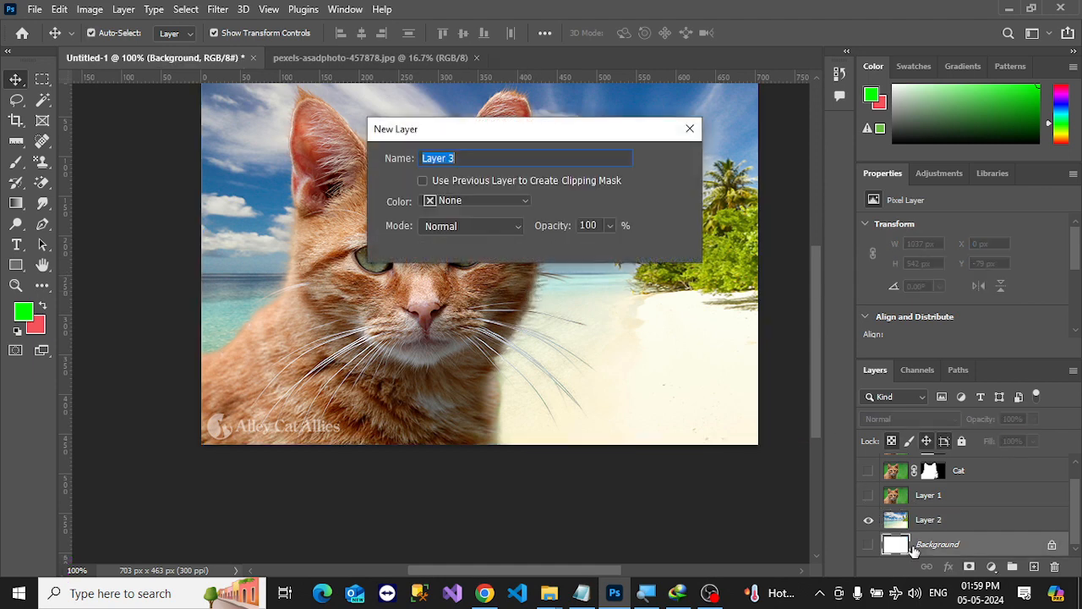
pyautogui.press('Escape')
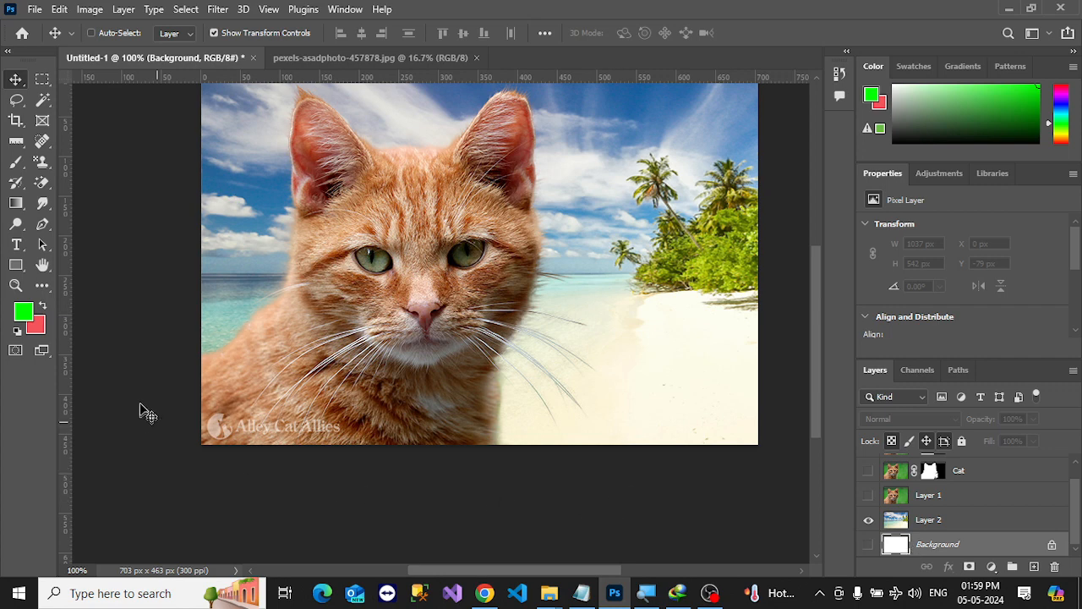
pyautogui.click(44, 306)
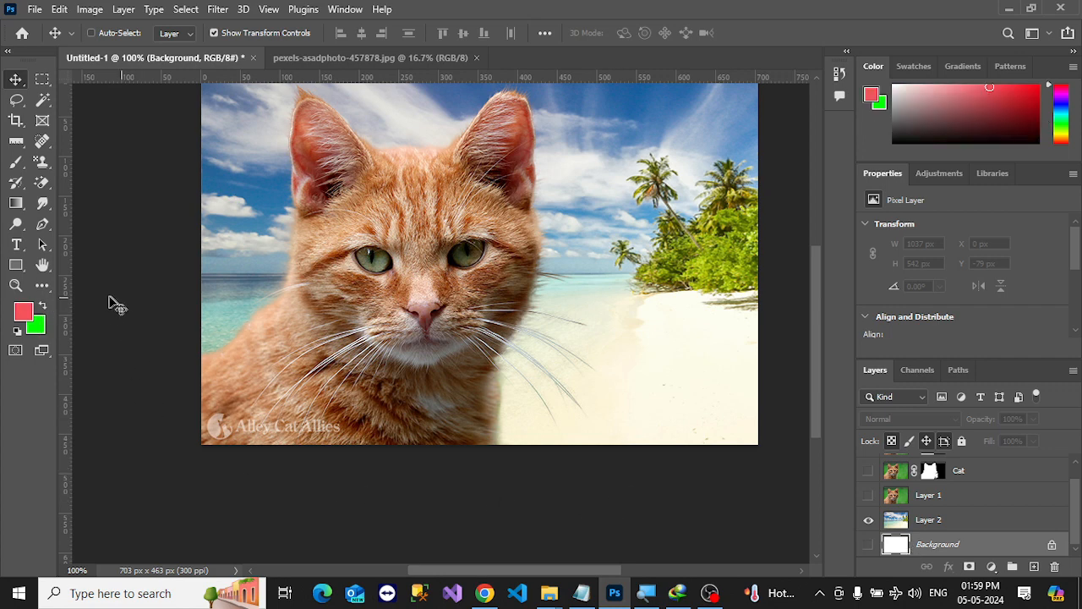
pyautogui.click(17, 331)
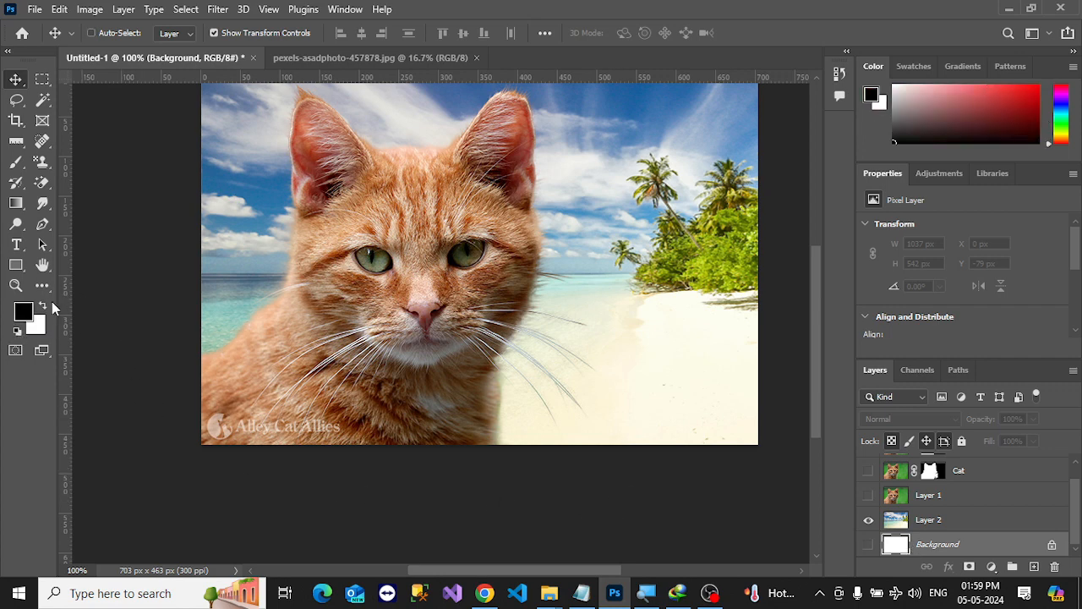
# Step: Show the Background layer, fill its whole canvas area with black, and hide Layer 2 behind the cat
pyautogui.hotkey('ctrl', 'a')
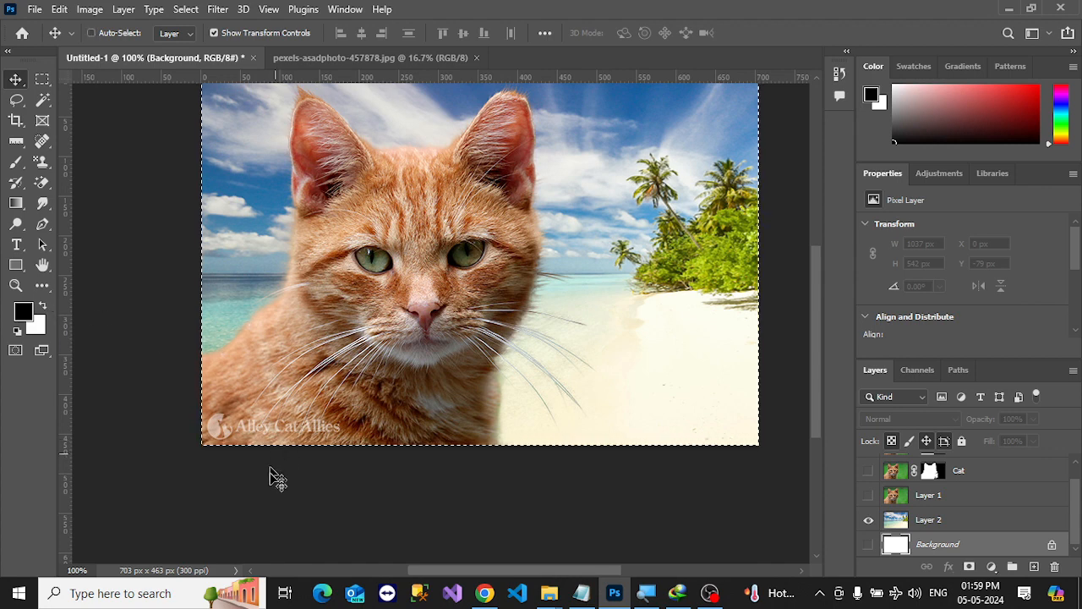
pyautogui.click(867, 545)
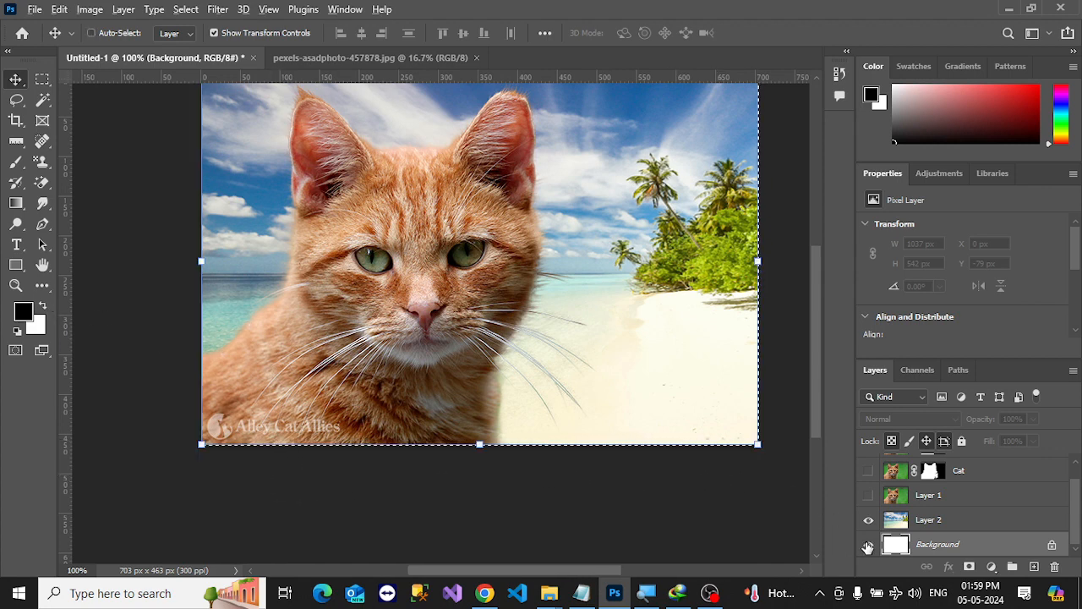
pyautogui.hotkey('alt', 'BackSpace')
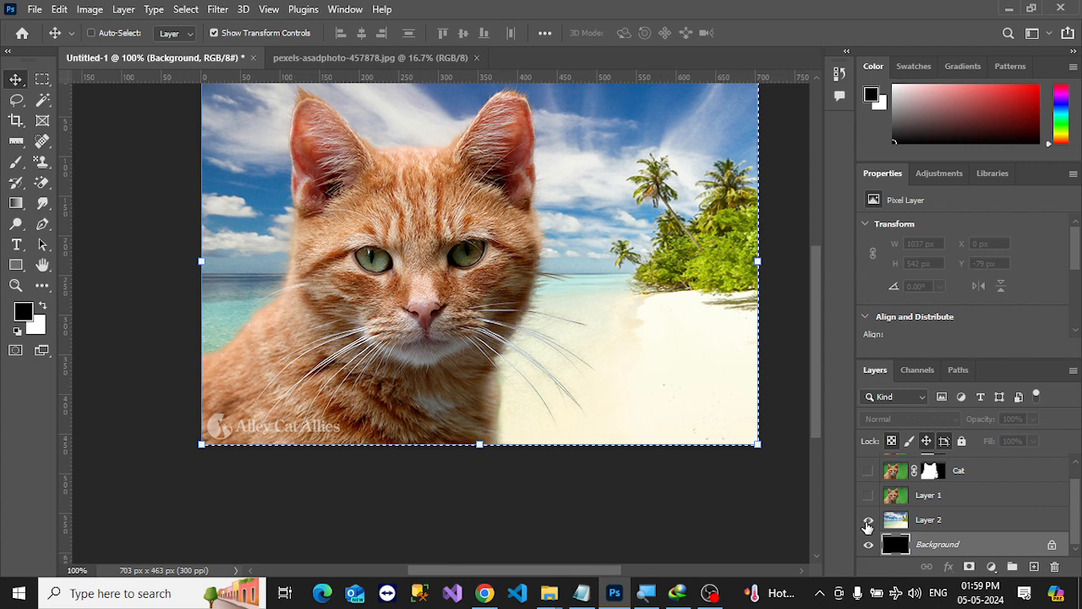
pyautogui.click(869, 519)
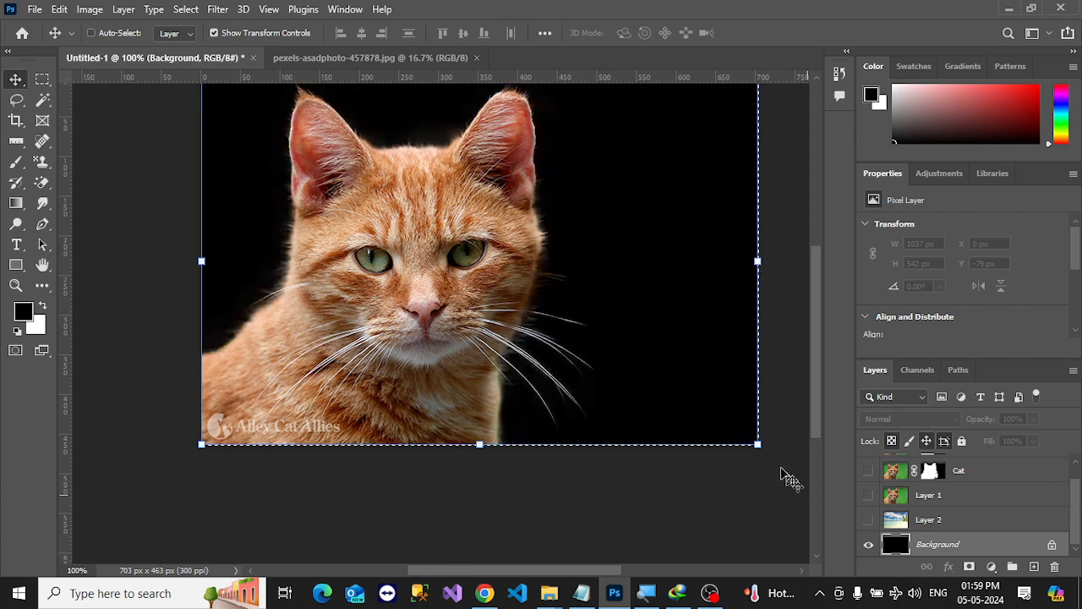
# Step: Clear the selection and hide the black Background layer
pyautogui.click(43, 79)
pyautogui.hotkey('ctrl', 'd')
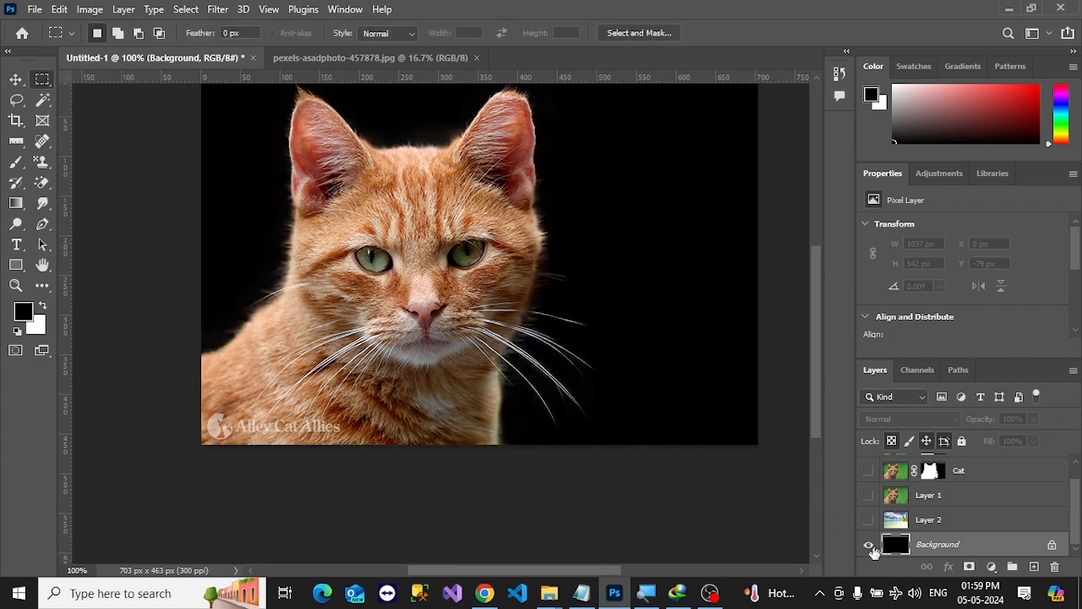
pyautogui.click(870, 546)
pyautogui.scroll(1, 903, 514)
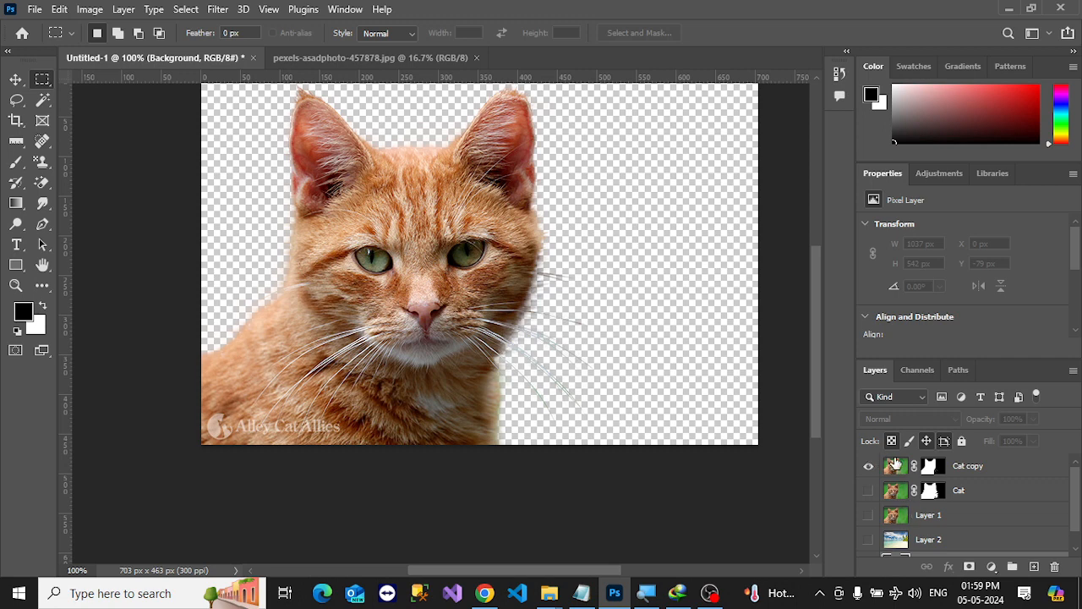
# Step: Try a freehand Lasso selection around the cat's head and chest on Cat copy, and discard it
pyautogui.click(896, 465)
pyautogui.click(16, 99)
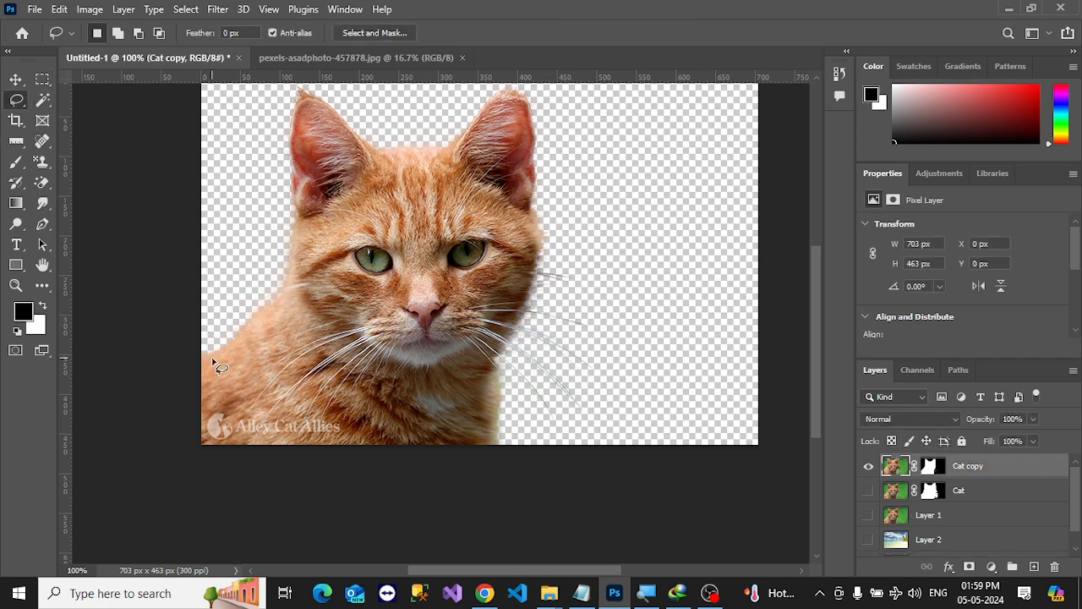
pyautogui.moveTo(213, 364)
pyautogui.mouseDown()
pyautogui.moveTo(325, 76)
pyautogui.moveTo(565, 95)
pyautogui.moveTo(581, 228)
pyautogui.moveTo(551, 441)
pyautogui.mouseUp()
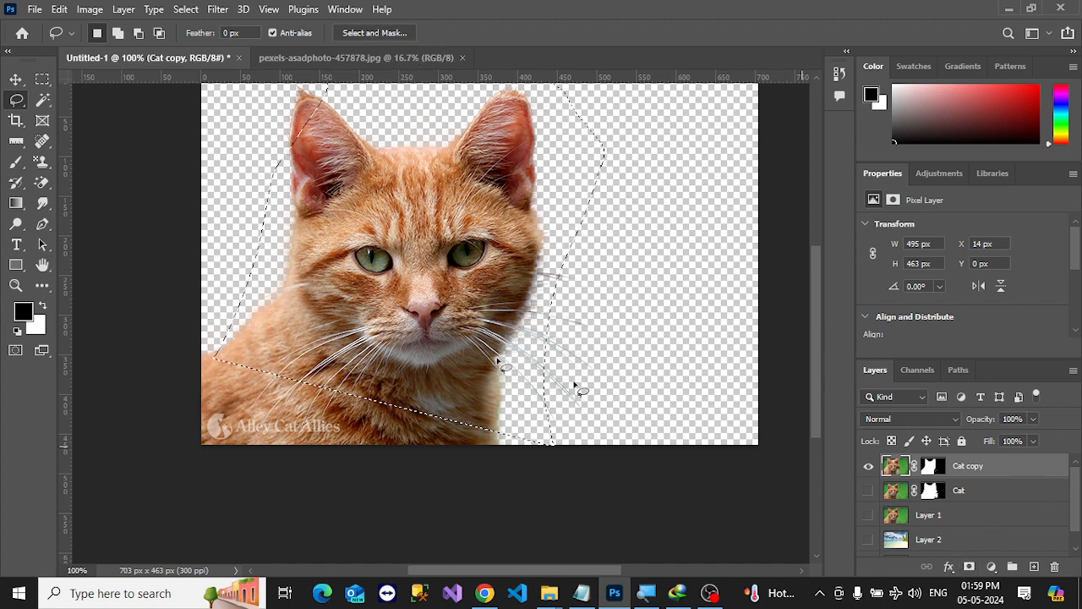
pyautogui.hotkey('ctrl', 'd')
# Step: Review the Select and Mask refine mode, edge settings and output options for Cat copy's layer mask, and leave without applying anything
pyautogui.click(929, 470)
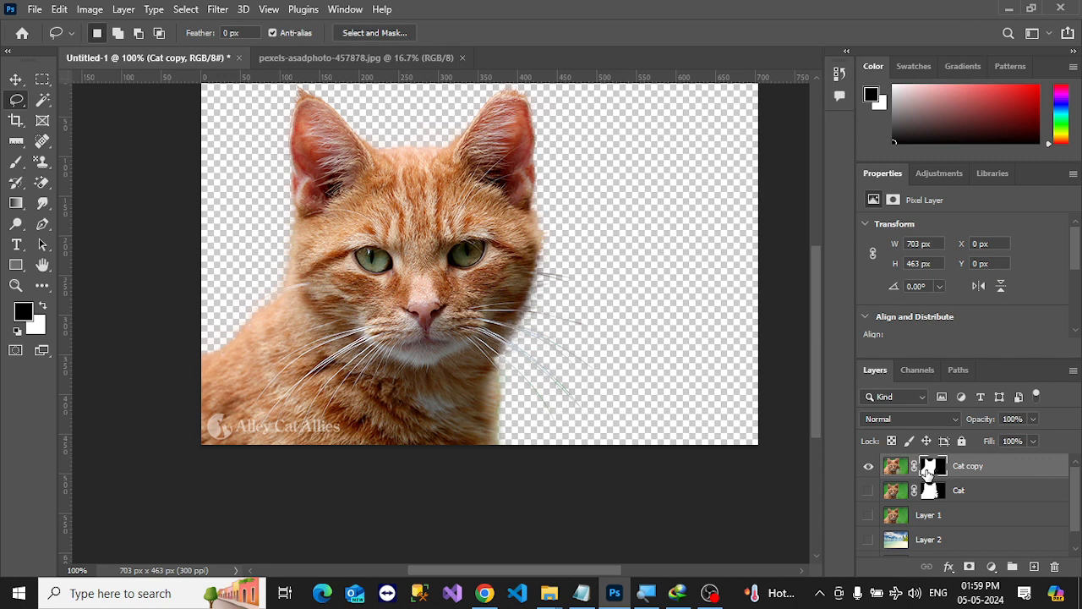
pyautogui.hotkey('alt', 'ctrl', 'r')
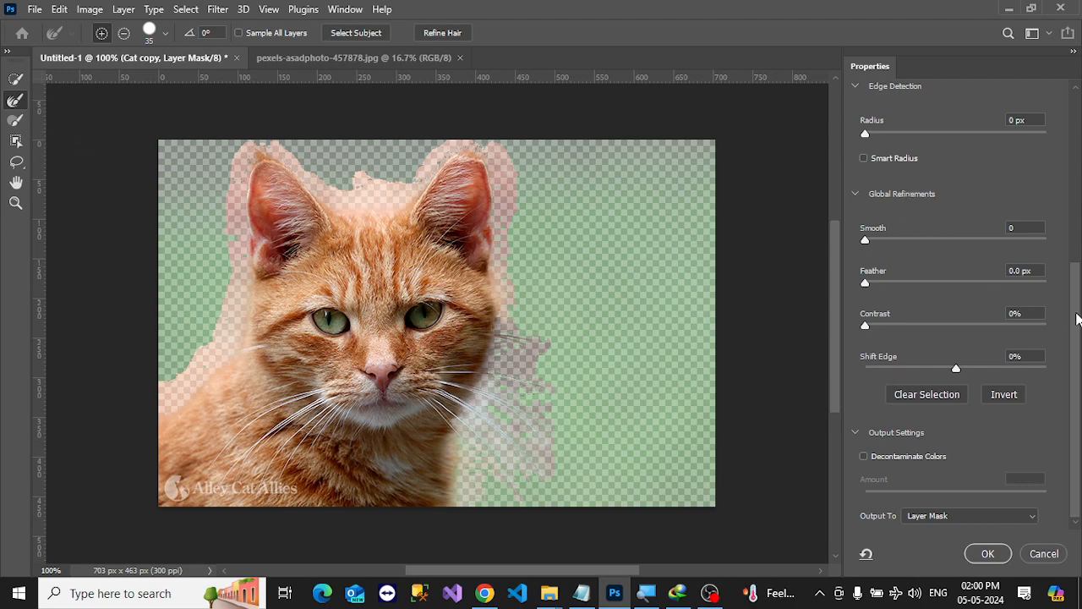
pyautogui.moveTo(1077, 319); pyautogui.dragTo(1078, 145)
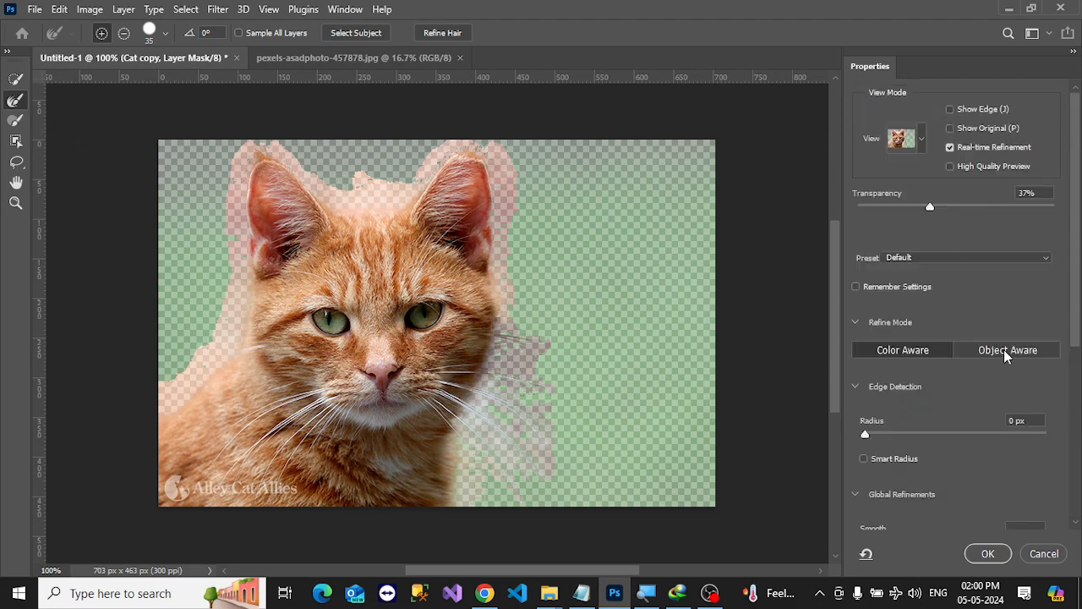
pyautogui.click(896, 353)
pyautogui.moveTo(1072, 269); pyautogui.dragTo(1077, 440)
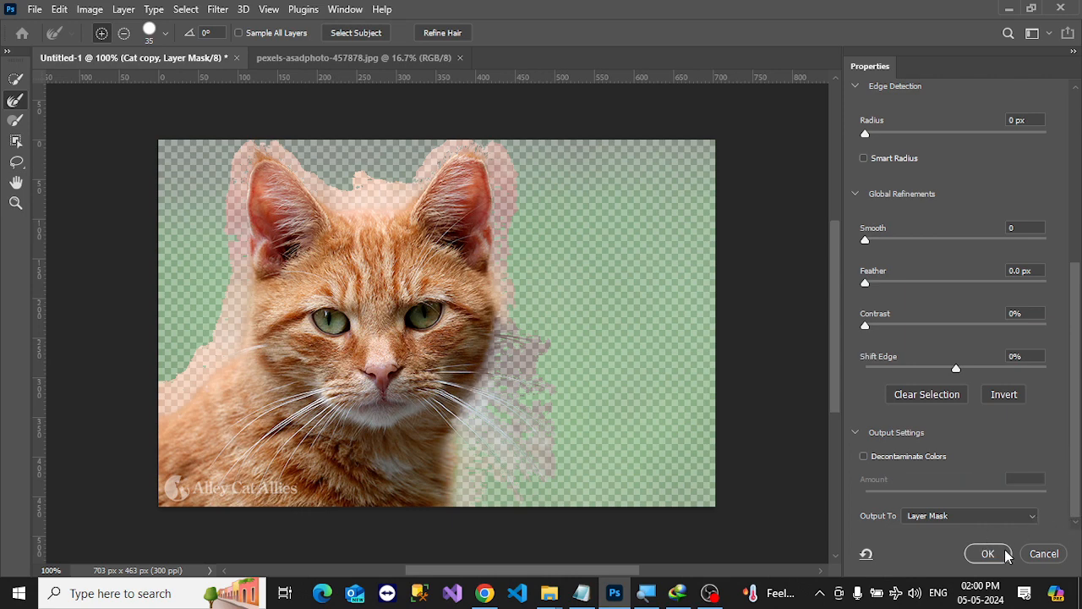
pyautogui.click(932, 523)
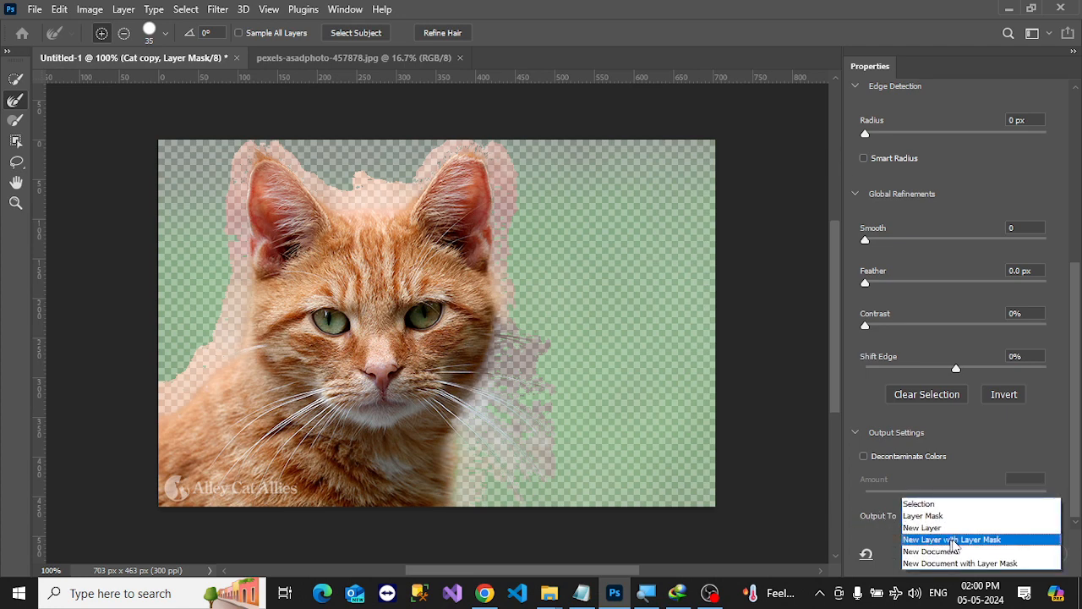
pyautogui.click(877, 526)
pyautogui.click(1038, 554)
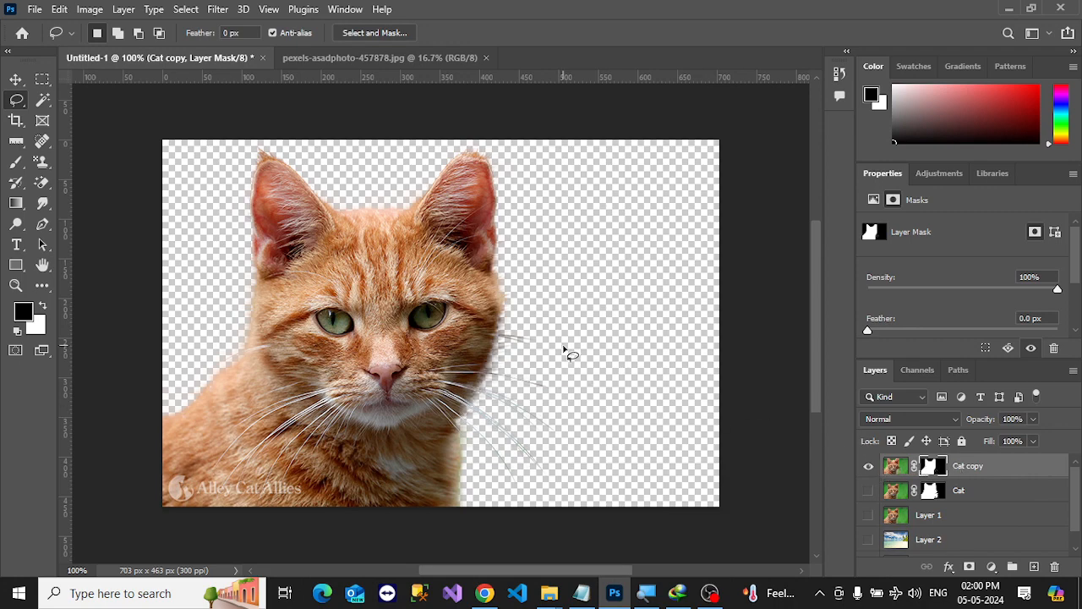
# Step: Preview the cat cutout over Layer 2's beach image, and switch the backdrop to the black Background layer
pyautogui.keyDown('ctrl'); pyautogui.click(434, 358); pyautogui.keyUp('ctrl')
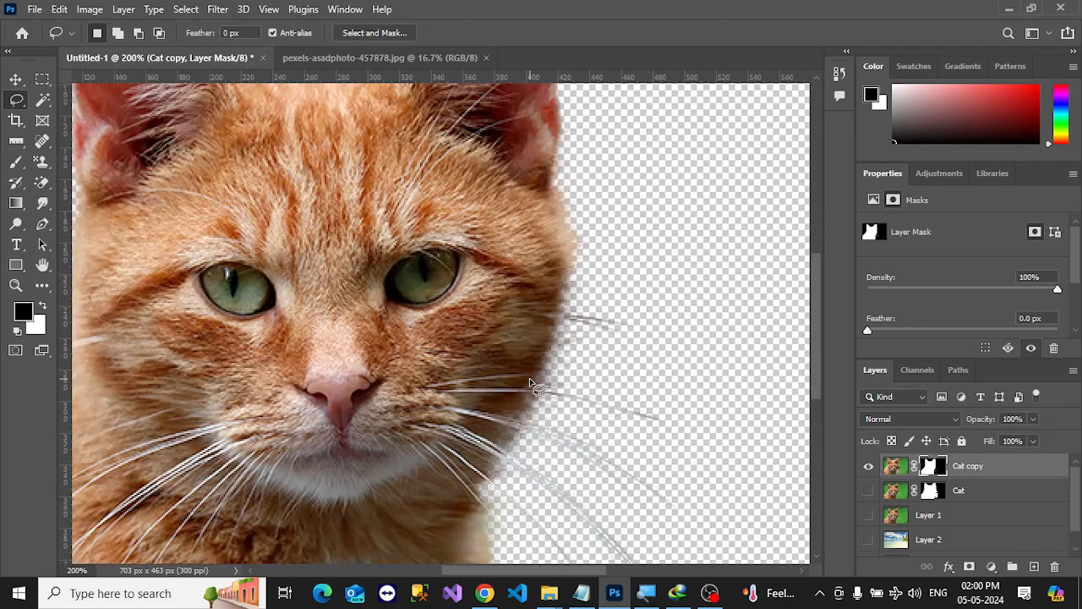
pyautogui.keyDown('alt'); pyautogui.click(470, 310); pyautogui.keyUp('alt')
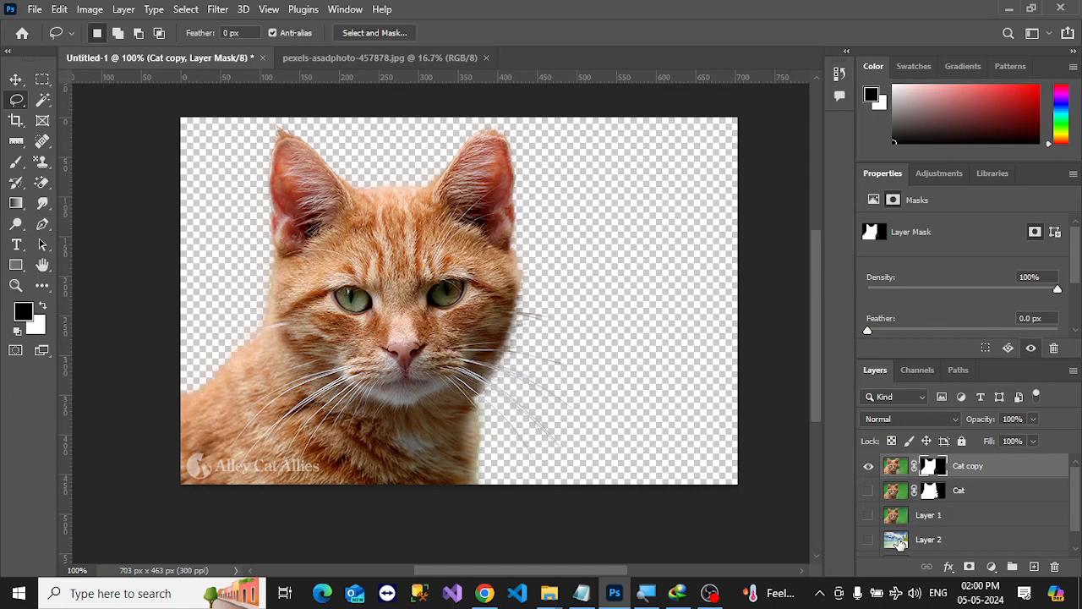
pyautogui.click(899, 544)
pyautogui.click(869, 540)
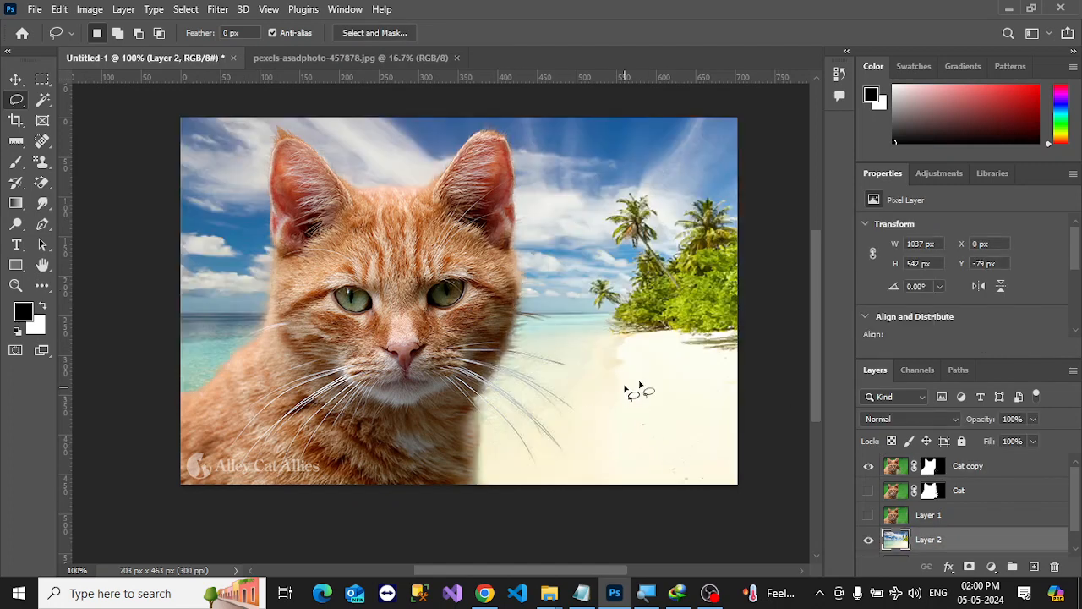
pyautogui.scroll(-1, 905, 520)
pyautogui.click(867, 520)
pyautogui.click(868, 544)
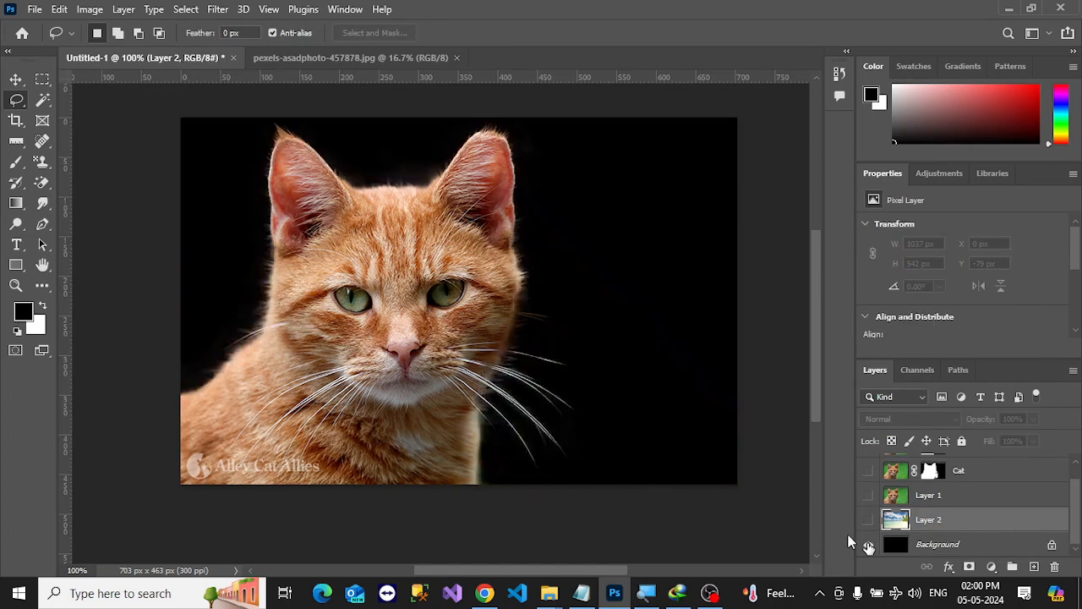
# Step: Examine the cutout's whiskers, cheek fur, head and ear edges up close against the black background
pyautogui.scroll(3, 464, 262)
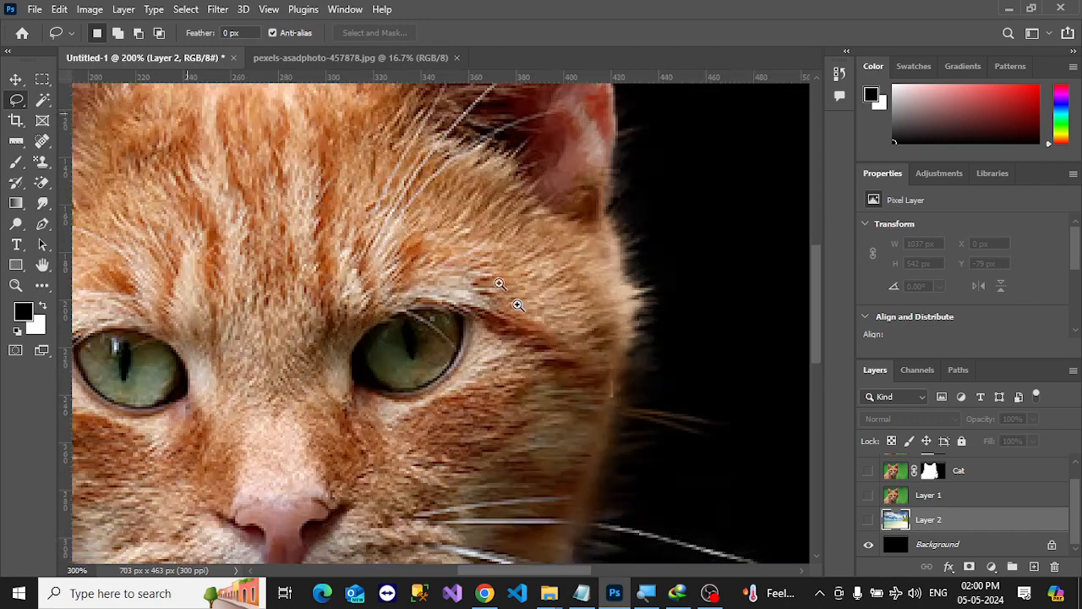
pyautogui.moveTo(517, 303); pyautogui.dragTo(463, 169)
pyautogui.moveTo(531, 263); pyautogui.dragTo(537, 380)
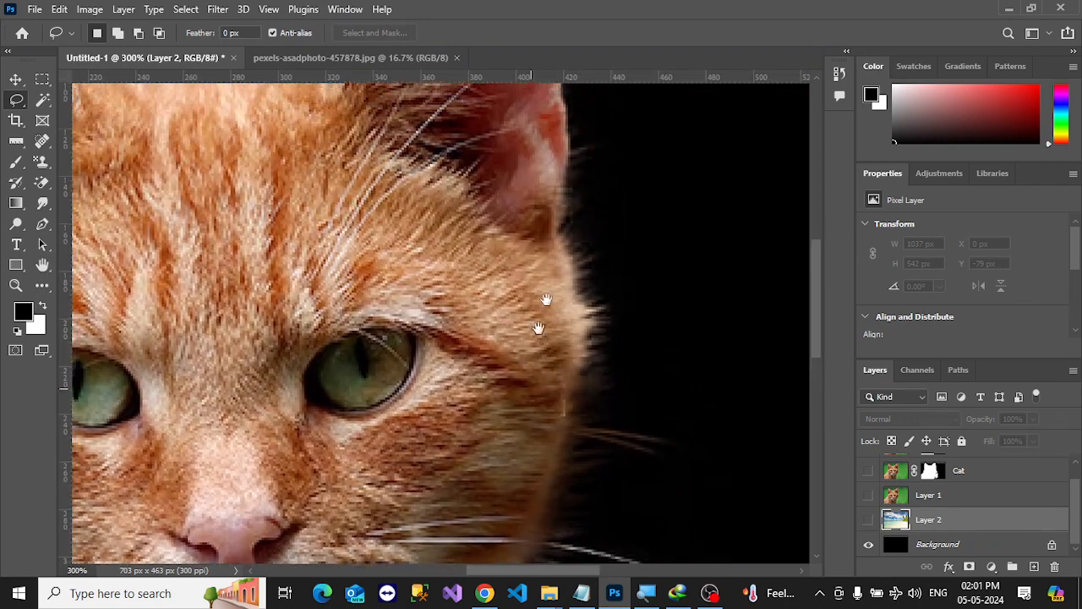
pyautogui.moveTo(580, 352); pyautogui.dragTo(605, 266)
pyautogui.moveTo(629, 484); pyautogui.dragTo(612, 263)
pyautogui.keyDown('ctrl'); pyautogui.click(613, 265); pyautogui.keyUp('ctrl')
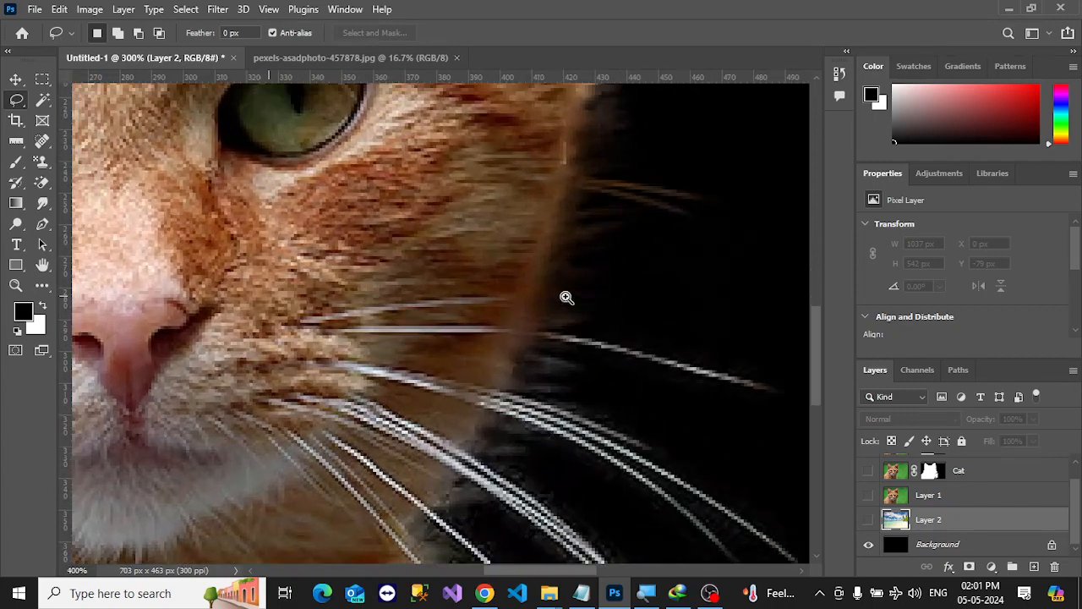
pyautogui.moveTo(564, 293); pyautogui.dragTo(550, 339)
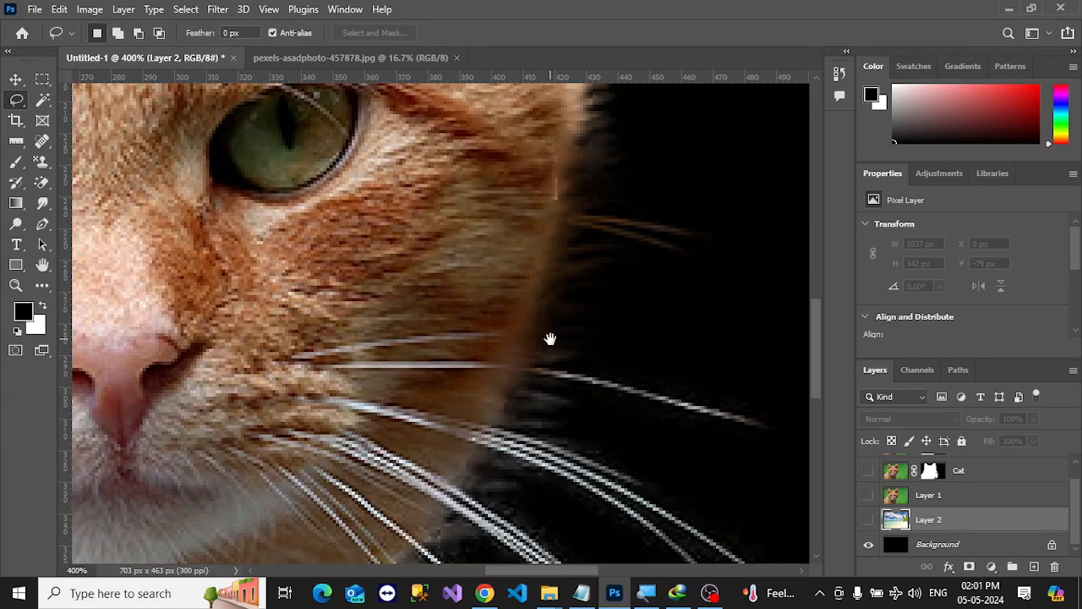
pyautogui.moveTo(551, 236); pyautogui.dragTo(575, 414)
pyautogui.moveTo(623, 346); pyautogui.dragTo(744, 456)
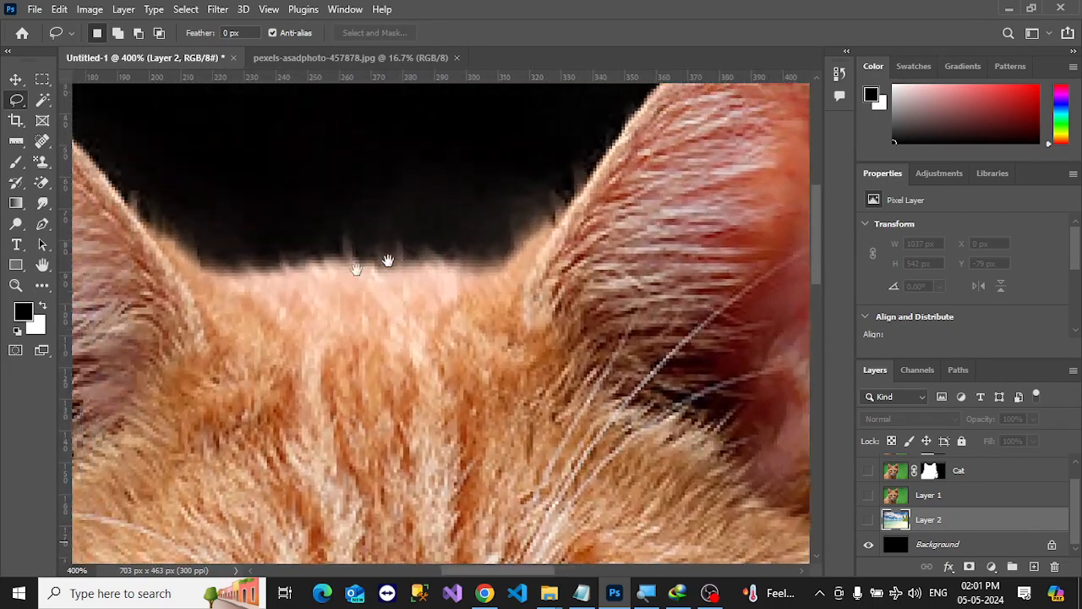
pyautogui.moveTo(203, 350); pyautogui.dragTo(491, 331)
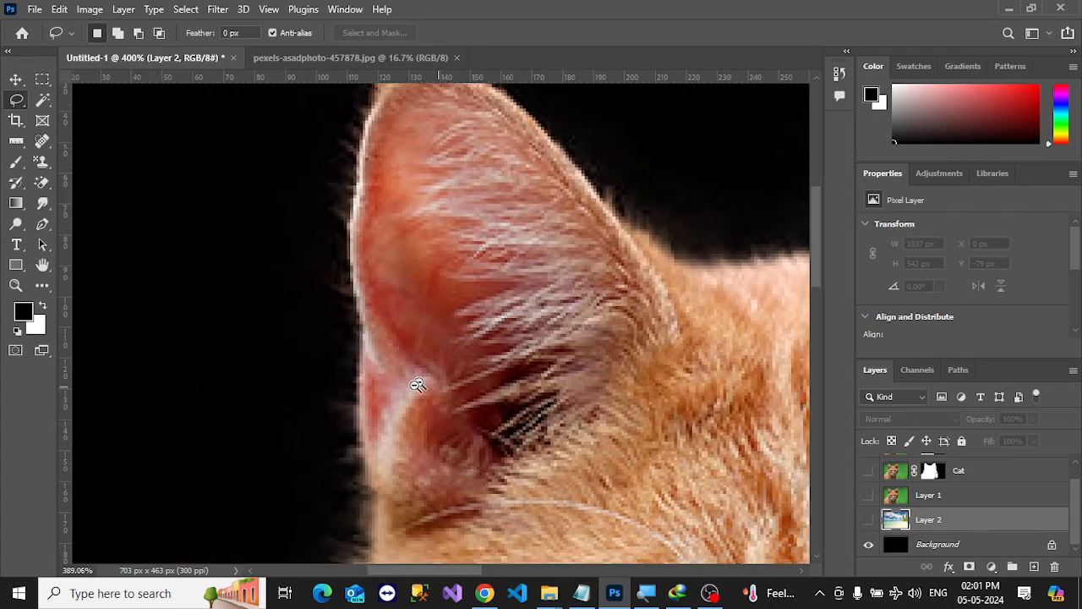
pyautogui.scroll(-4, 415, 386)
pyautogui.moveTo(414, 406); pyautogui.dragTo(442, 338)
pyautogui.keyDown('alt'); pyautogui.click(450, 322); pyautogui.keyUp('alt')
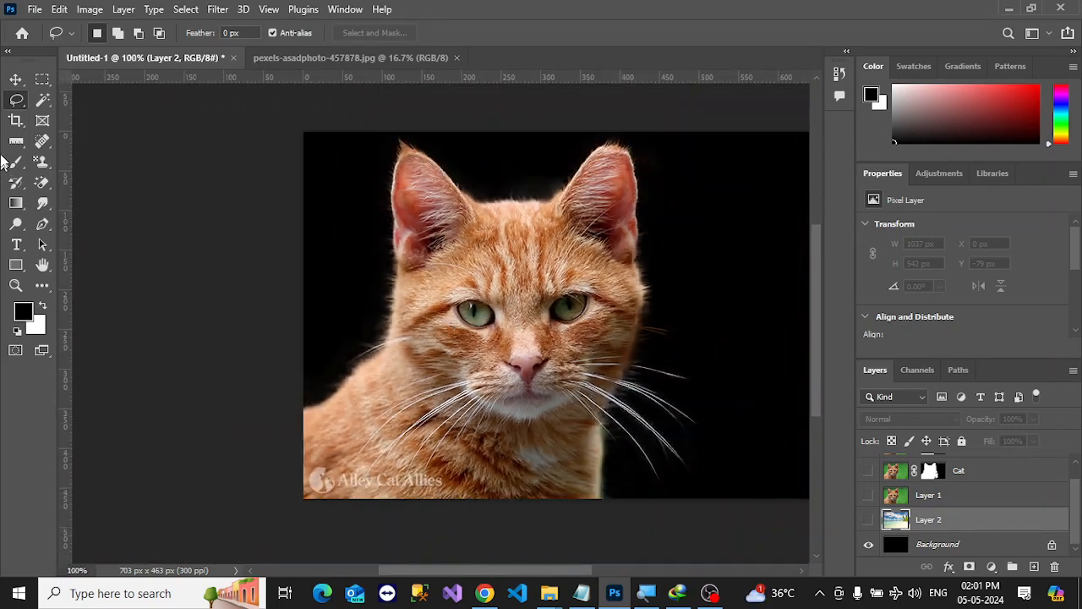
# Step: Activate the Move tool and make Layer 2, Layer 1 and the Cat layer visible
pyautogui.click(16, 80)
pyautogui.moveTo(868, 520); pyautogui.dragTo(868, 475)
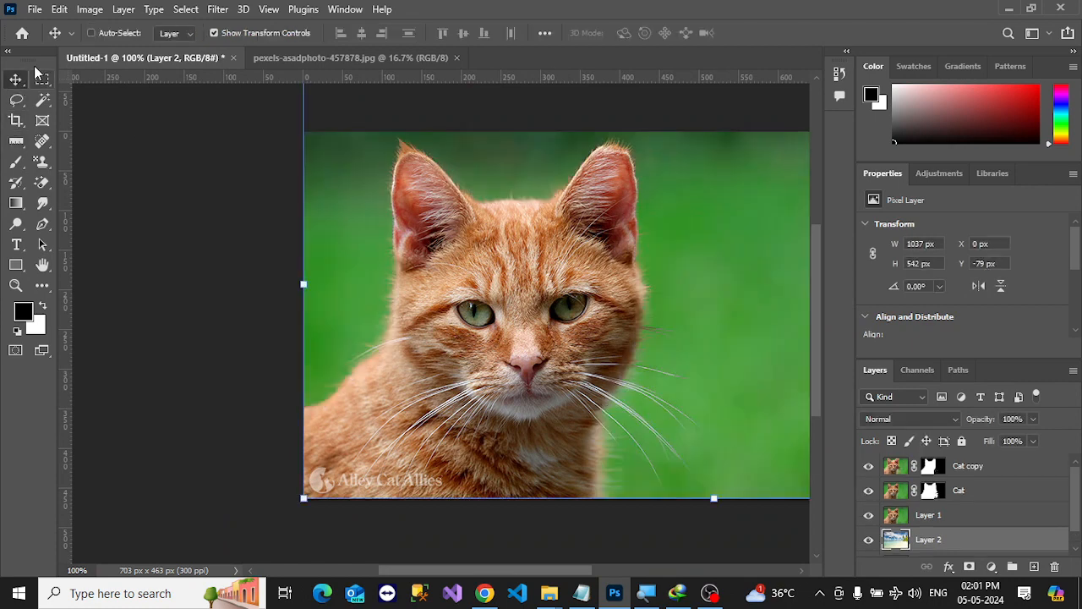
# Step: Review the Magic Wand, Lasso and Crop tools with their variants, leaving the image uncropped
pyautogui.click(42, 99)
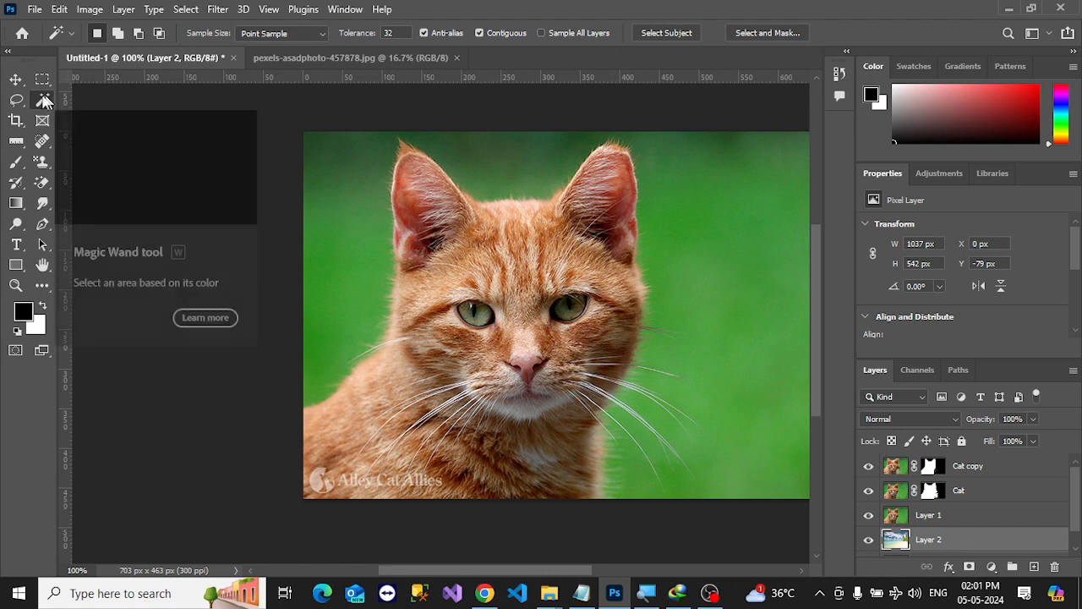
pyautogui.click(18, 102)
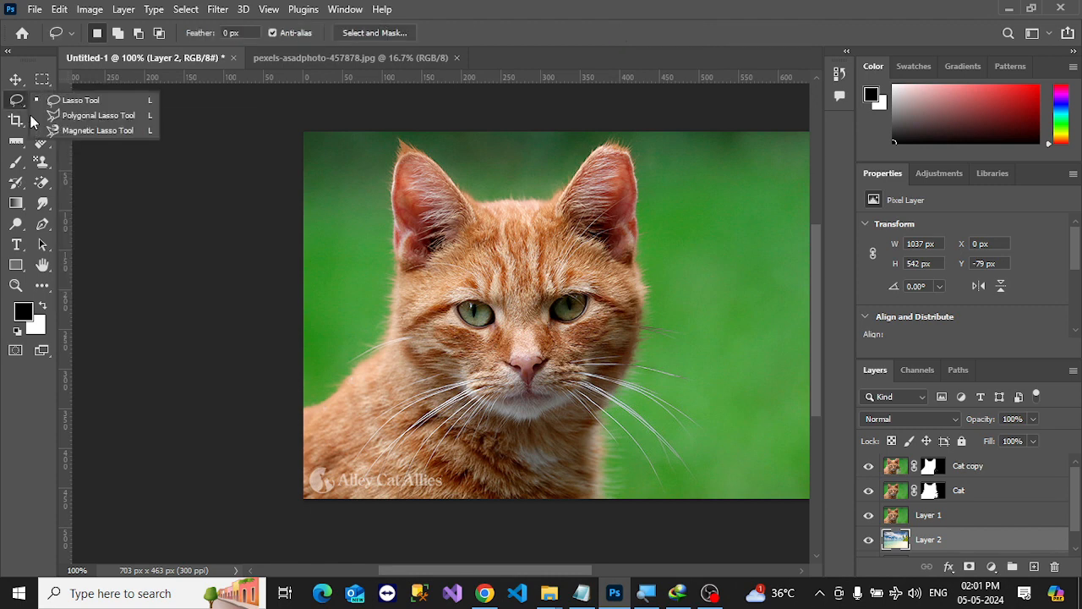
pyautogui.click(16, 120)
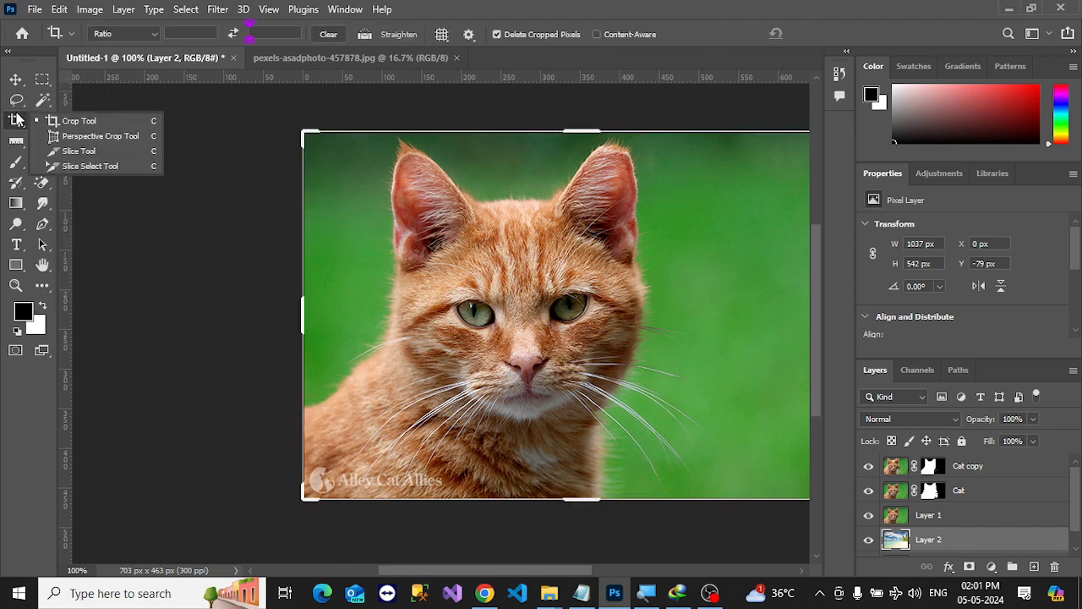
pyautogui.click(85, 128)
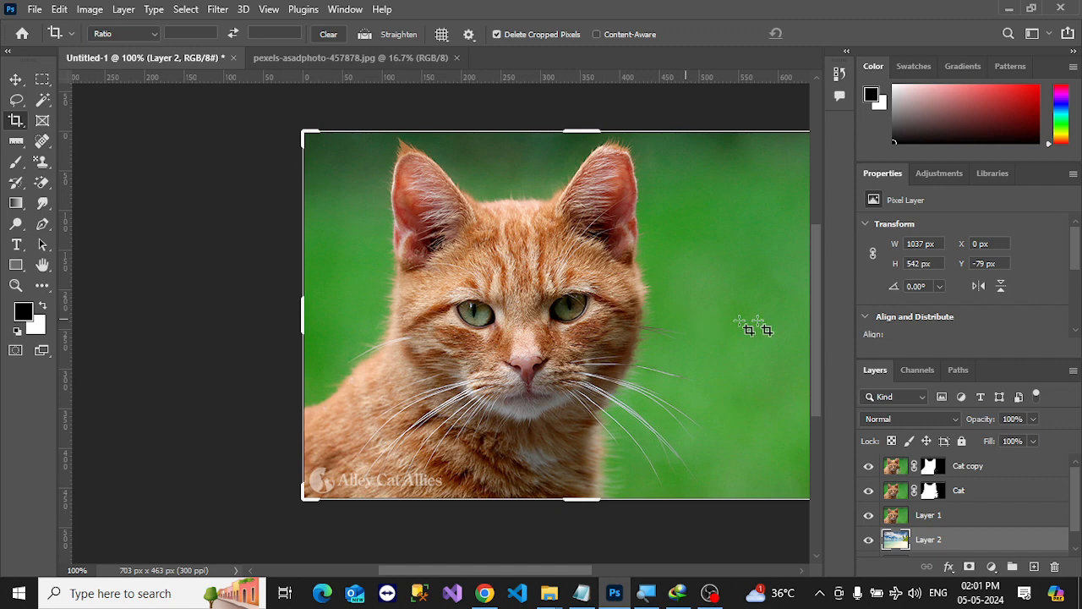
pyautogui.scroll(-1, 722, 318)
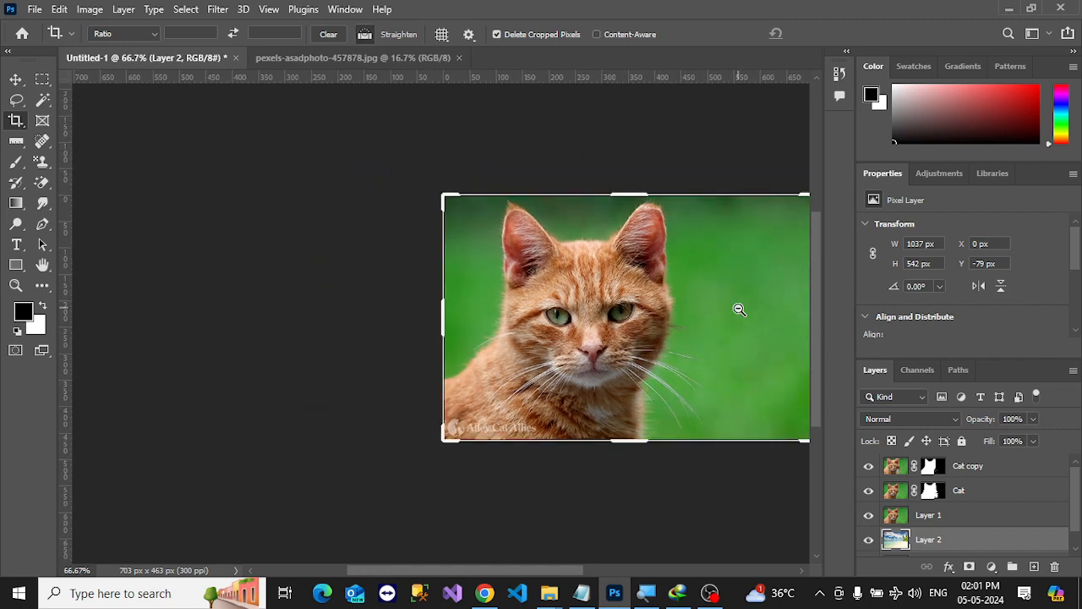
pyautogui.scroll(-1, 739, 309)
pyautogui.moveTo(768, 314); pyautogui.dragTo(716, 337)
pyautogui.press('Escape')
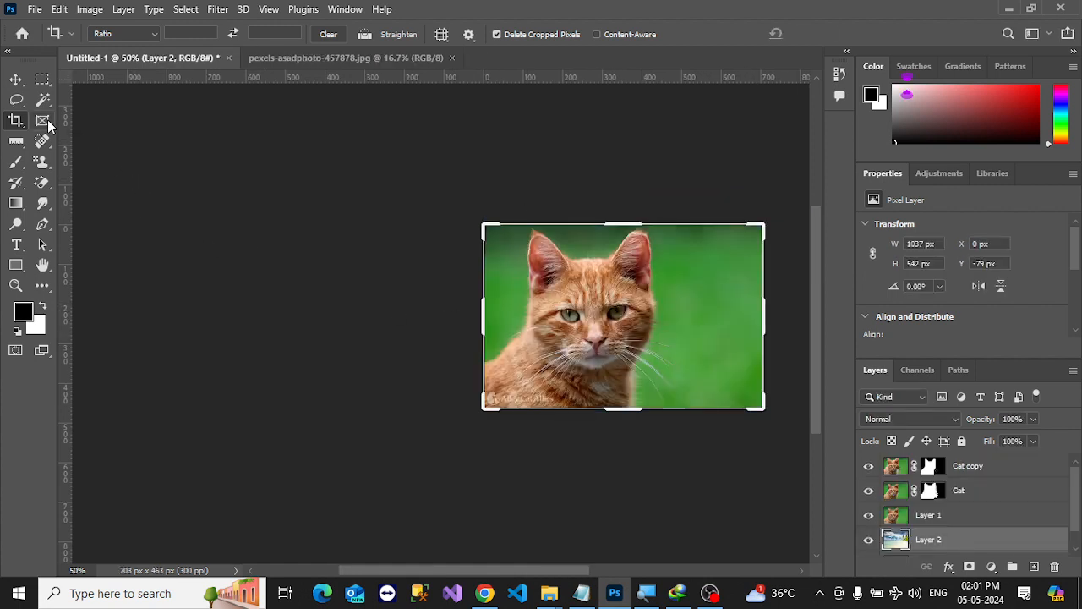
# Step: Choose the Eyedropper Tool from the Ruler's group, and review the healing, brush, stamp, history brush and eraser tools
pyautogui.rightClick(14, 148)
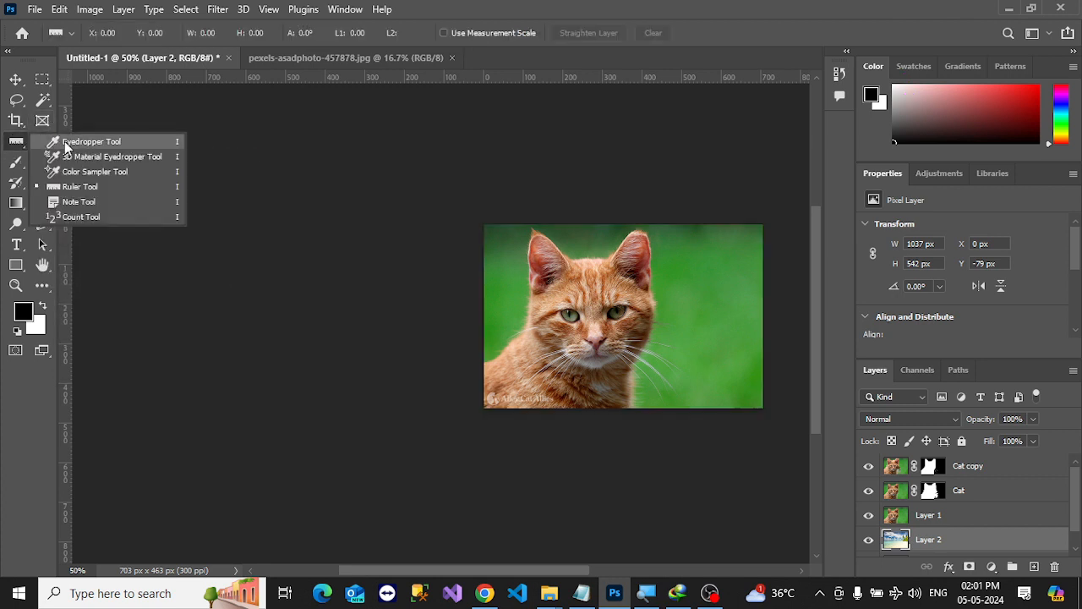
pyautogui.click(64, 141)
pyautogui.click(48, 144)
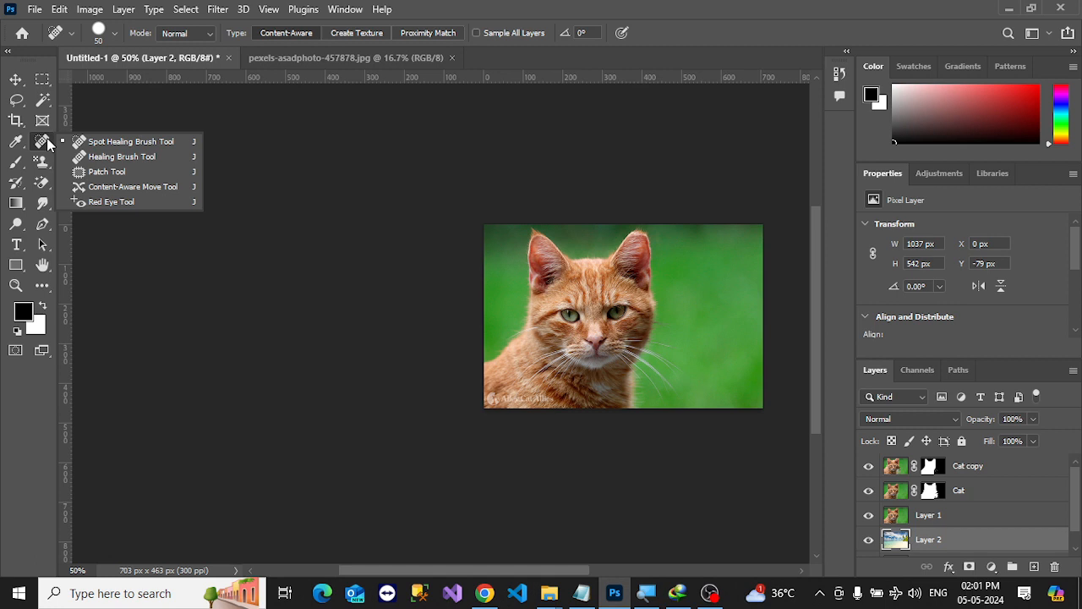
pyautogui.click(27, 161)
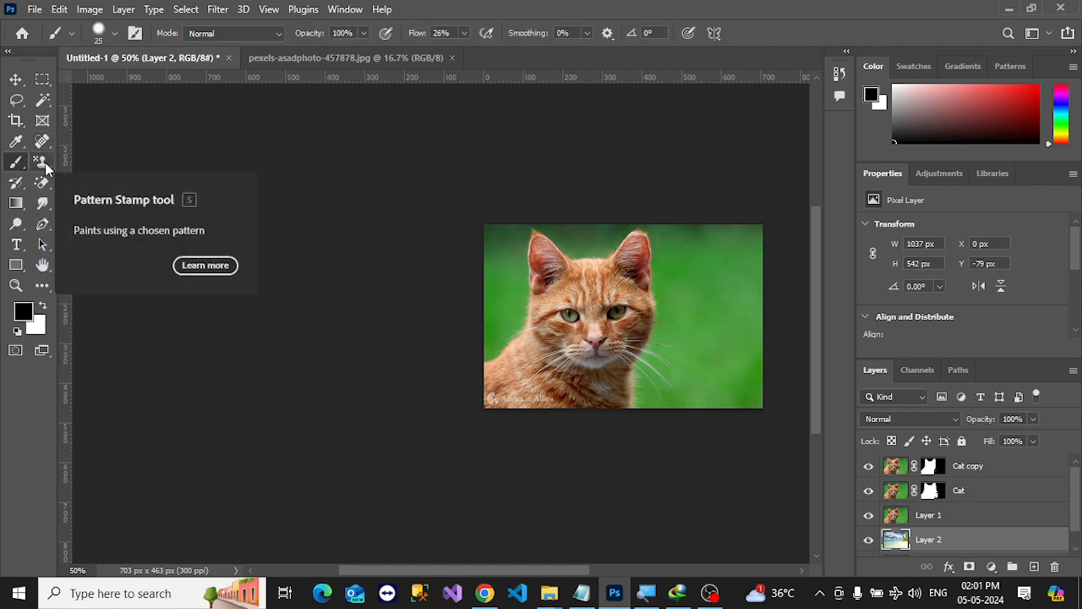
pyautogui.click(45, 167)
pyautogui.click(20, 188)
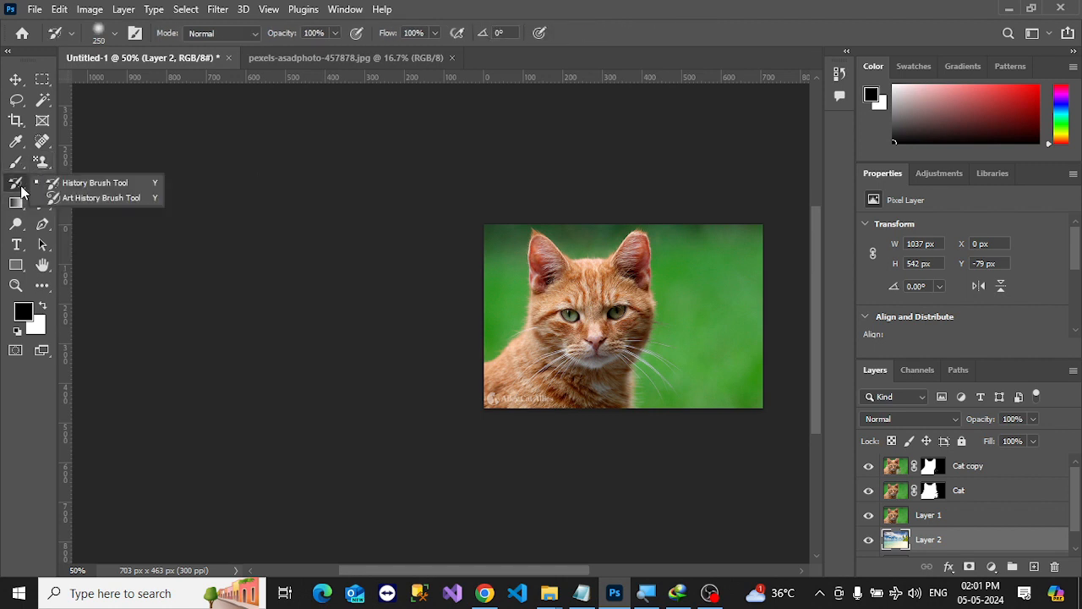
pyautogui.click(38, 188)
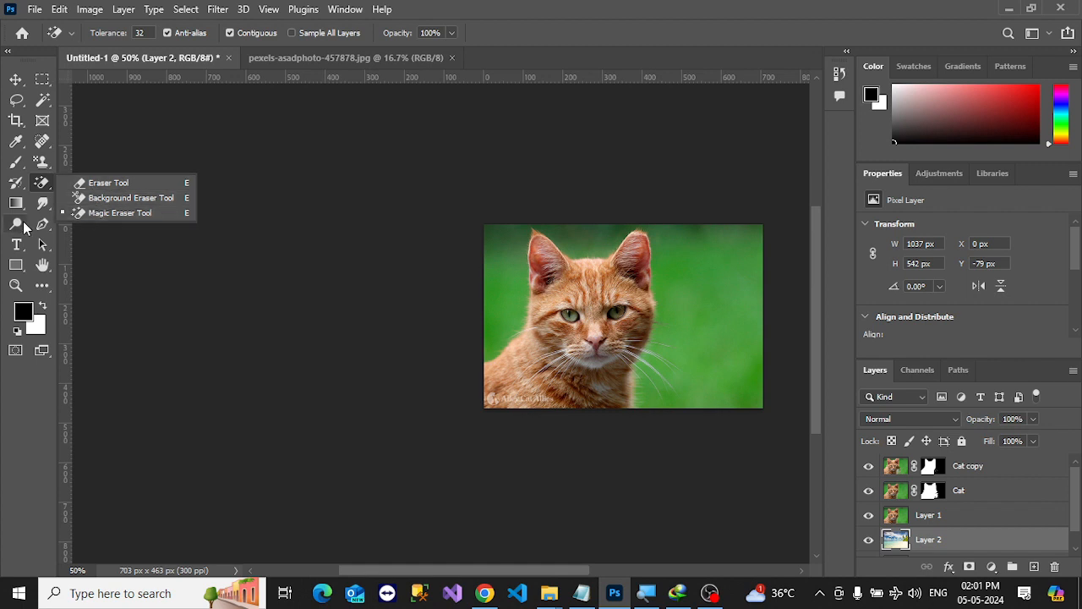
# Step: Review the variants grouped with the Gradient Tool, and choose the Pen Tool from the pen group
pyautogui.click(23, 207)
pyautogui.click(22, 209)
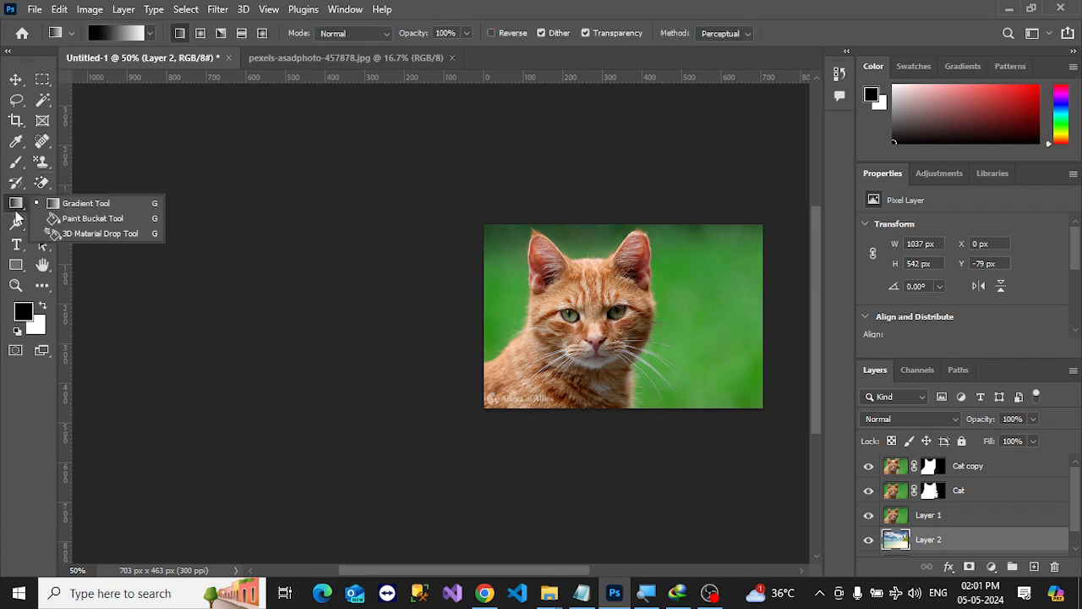
pyautogui.click(16, 211)
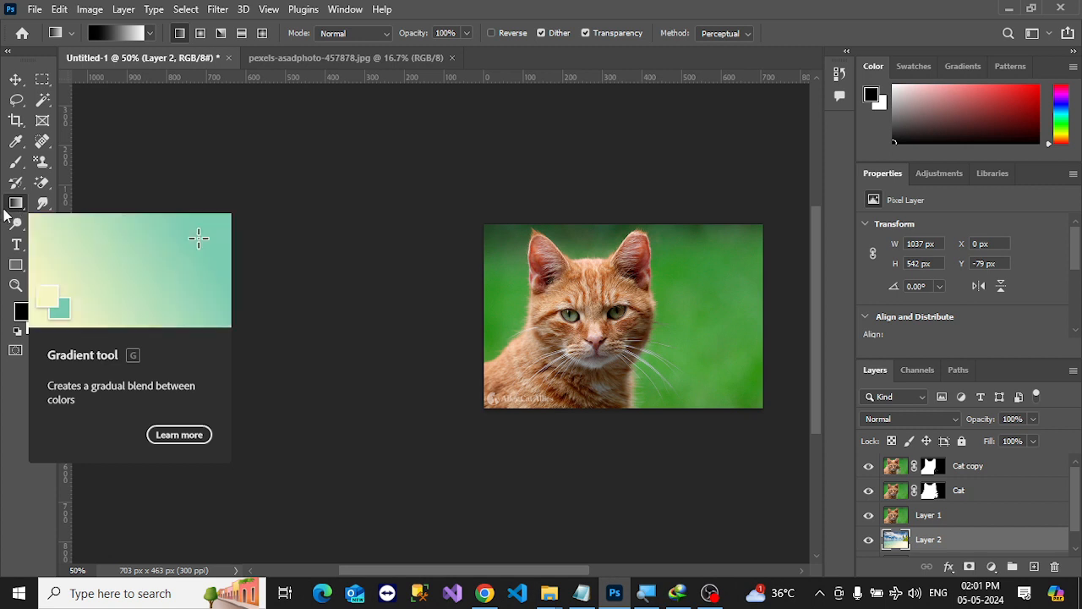
pyautogui.rightClick(15, 205)
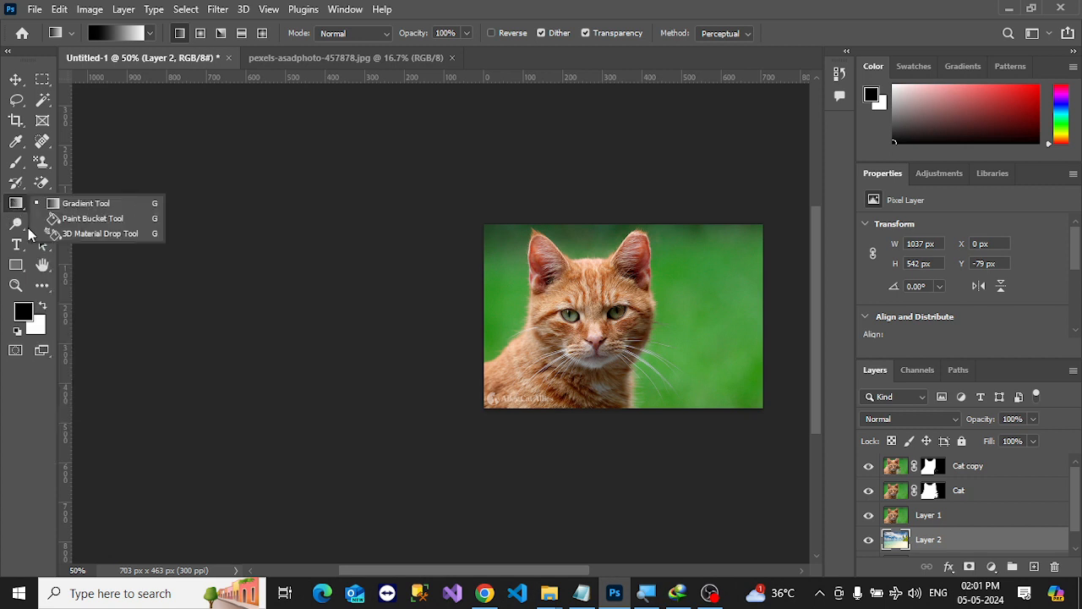
pyautogui.click(20, 203)
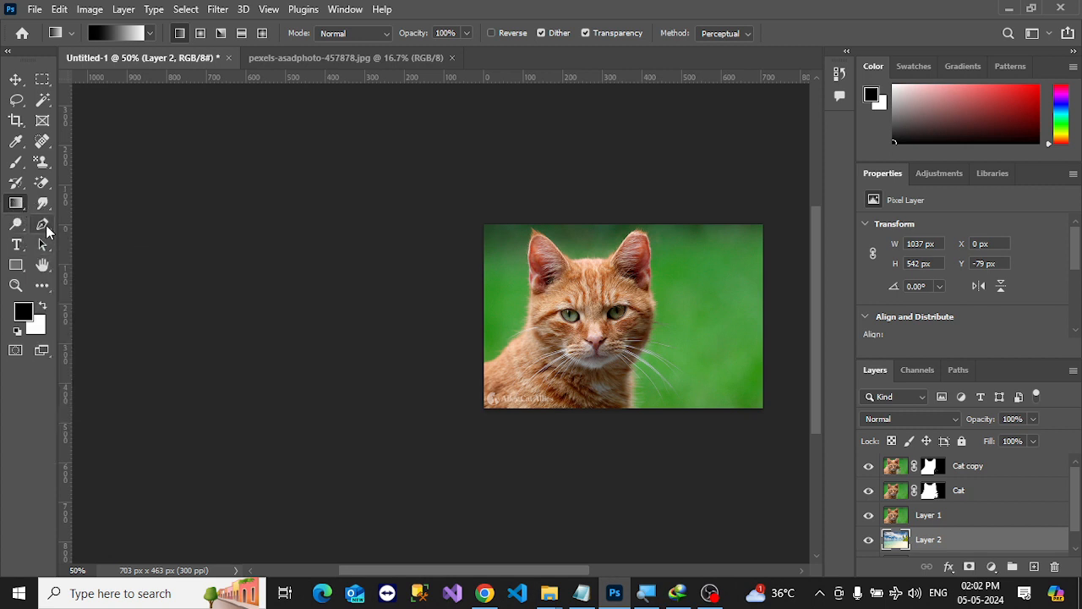
pyautogui.click(44, 224)
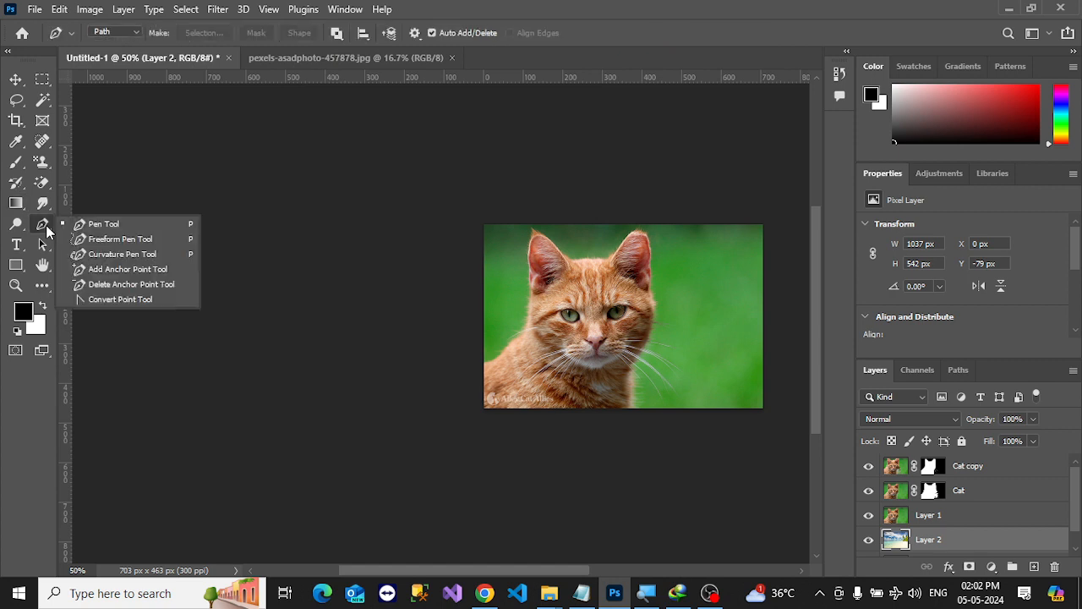
pyautogui.click(144, 226)
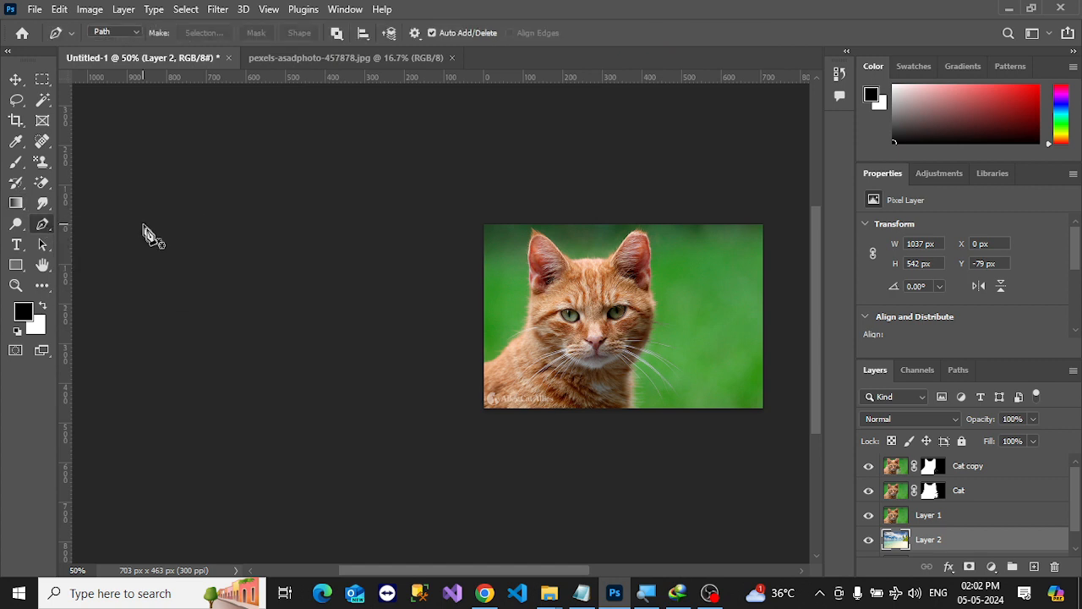
# Step: Draw a closed curved path with the Pen tool around the cat's cheek, shoulder and the adjoining green background
pyautogui.keyDown('ctrl'); pyautogui.click(559, 355); pyautogui.keyUp('ctrl')
pyautogui.keyDown('ctrl'); pyautogui.click(560, 355); pyautogui.keyUp('ctrl')
pyautogui.keyDown('ctrl'); pyautogui.click(453, 382); pyautogui.keyUp('ctrl')
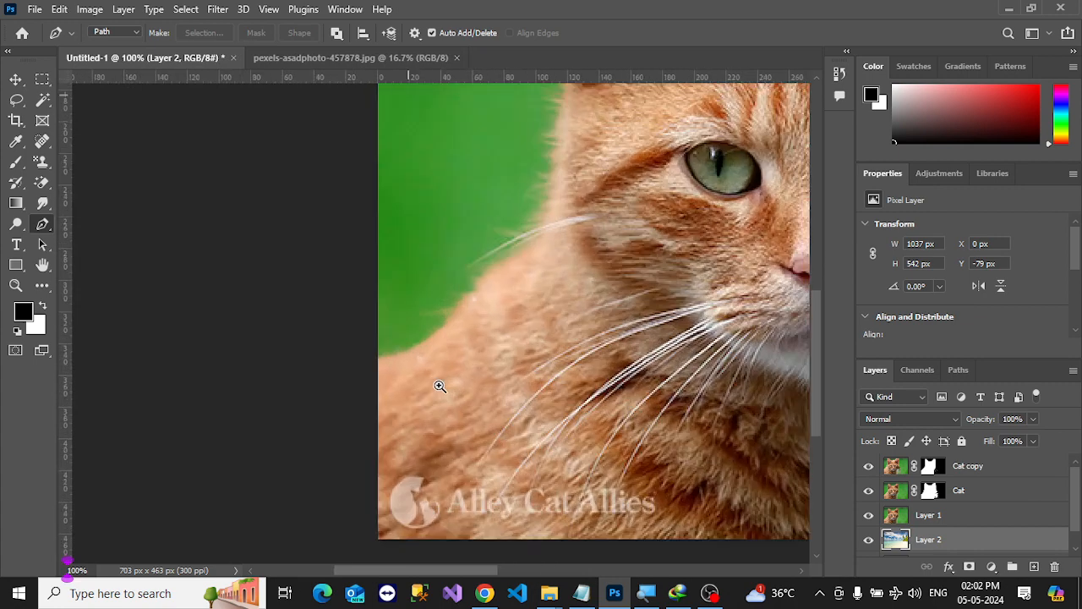
pyautogui.click(444, 258)
pyautogui.moveTo(491, 159); pyautogui.dragTo(583, 137)
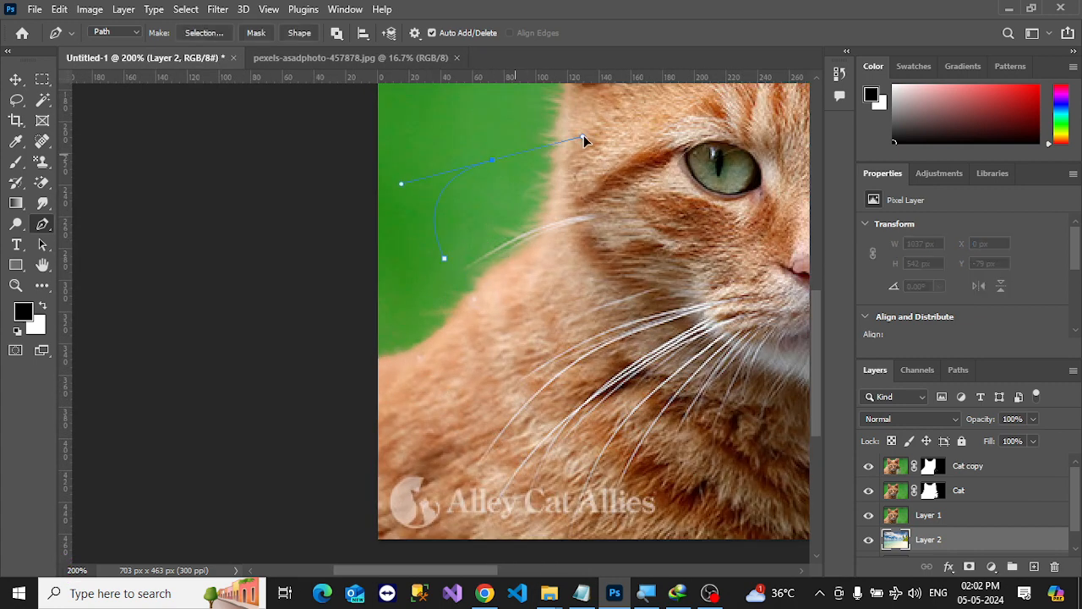
pyautogui.moveTo(662, 187); pyautogui.dragTo(675, 237)
pyautogui.moveTo(592, 314); pyautogui.dragTo(628, 299)
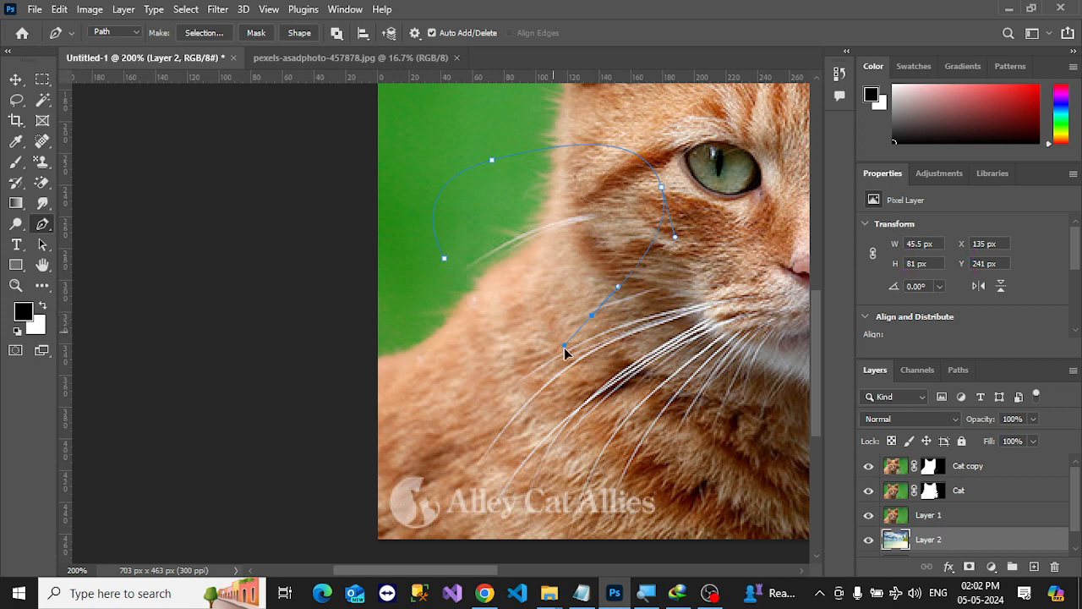
pyautogui.moveTo(478, 318); pyautogui.dragTo(448, 276)
pyautogui.click(444, 258)
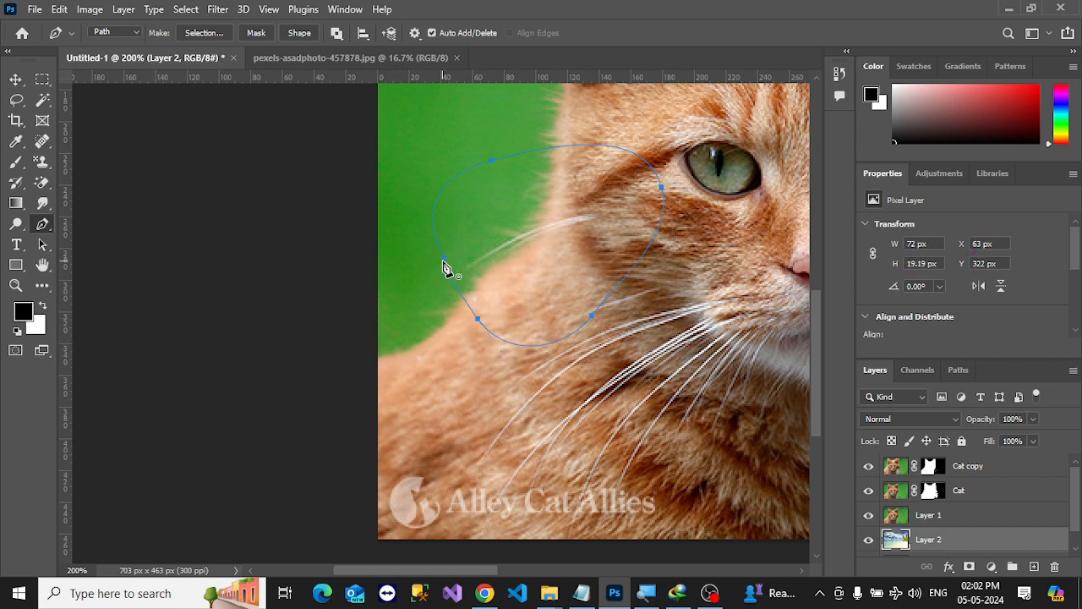
# Step: Convert the closed pen path into a selection, and deselect it with the Rectangular Marquee tool
pyautogui.hotkey('ctrl', 'Return')
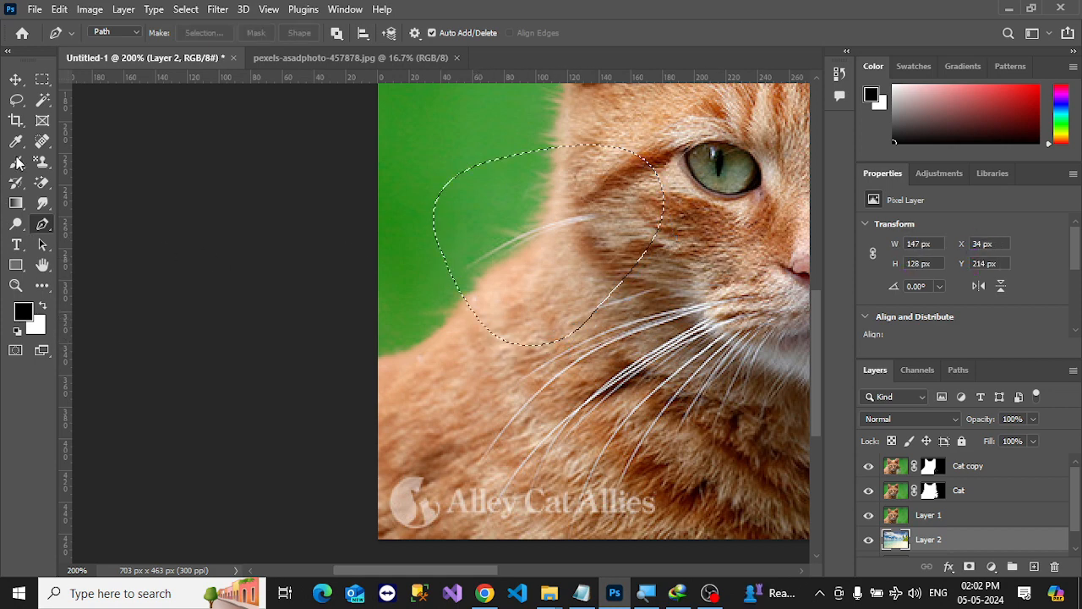
pyautogui.click(43, 79)
pyautogui.click(443, 244)
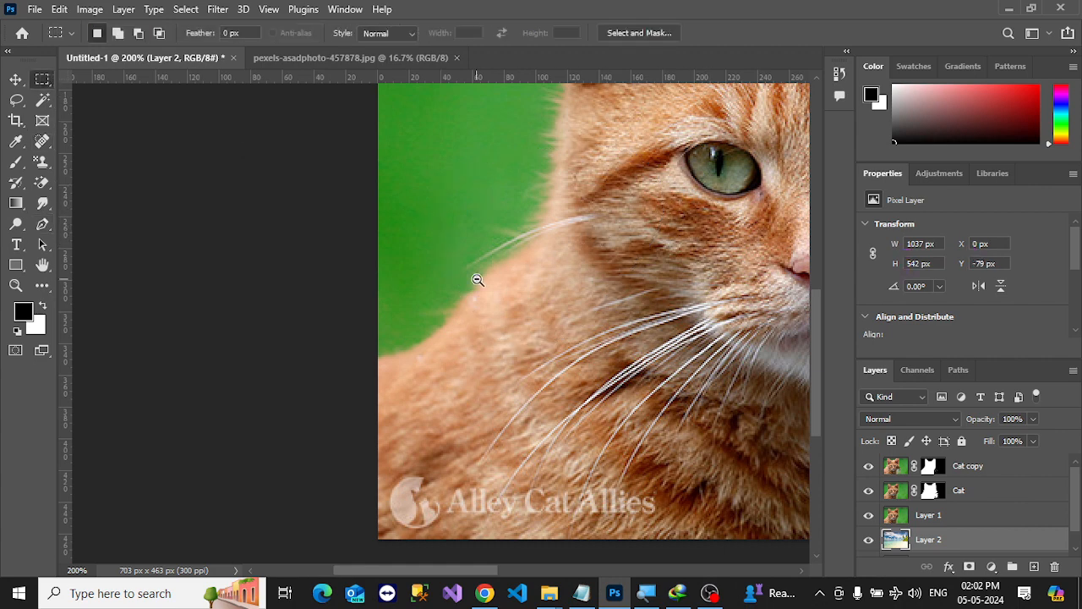
# Step: Review the variants grouped with the Pen Tool and choose the standard Pen Tool again
pyautogui.hotkey('ctrl', '-')
pyautogui.click(44, 227)
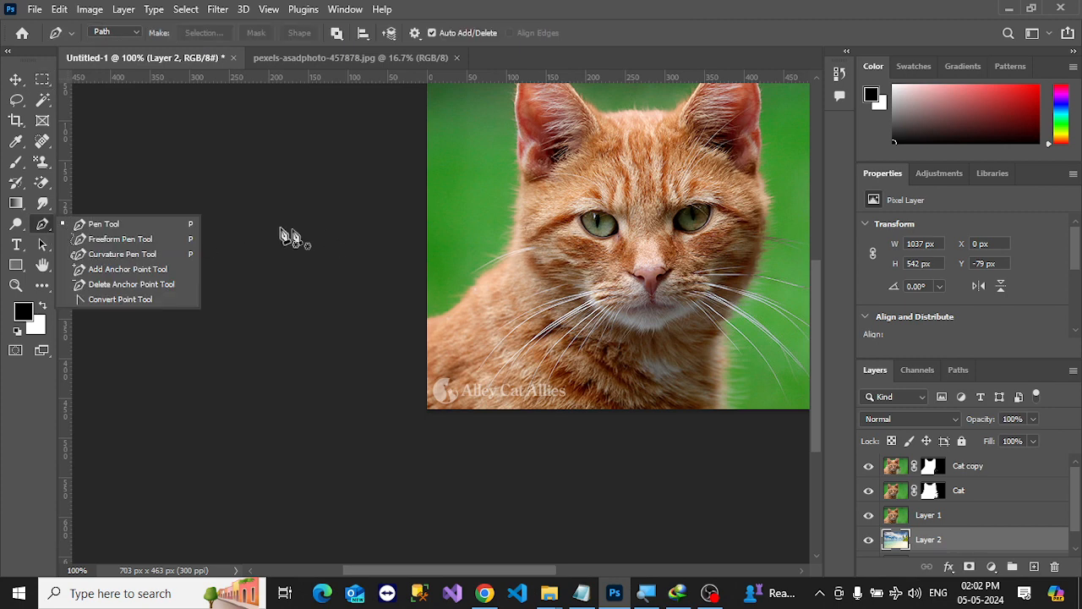
pyautogui.click(125, 219)
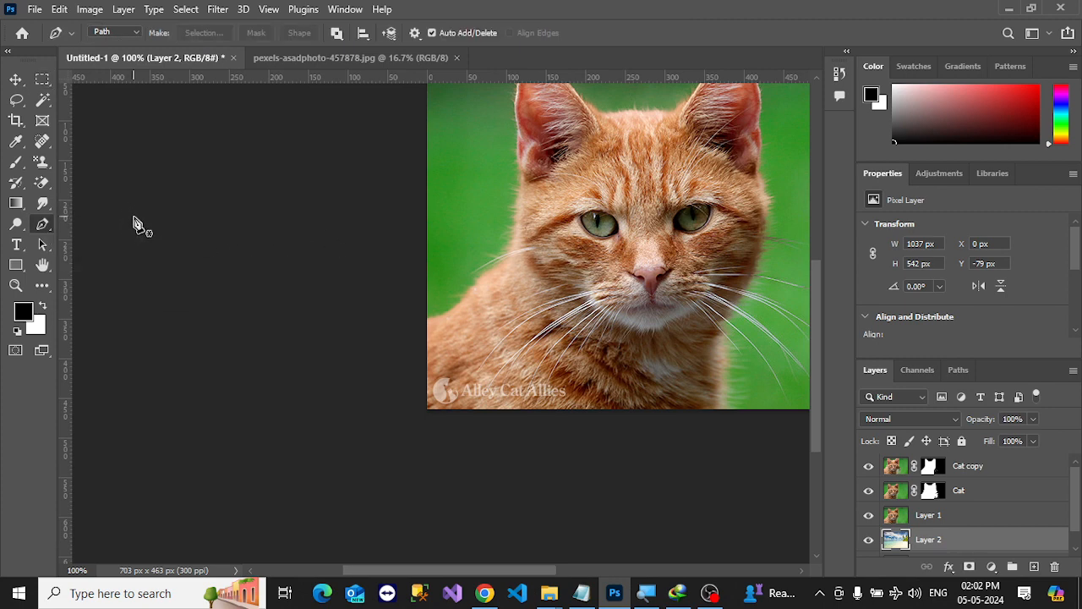
# Step: Activate the Move tool, and hide the Cat layer and Layer 1 to show the Cat copy cutout over the beach
pyautogui.click(16, 80)
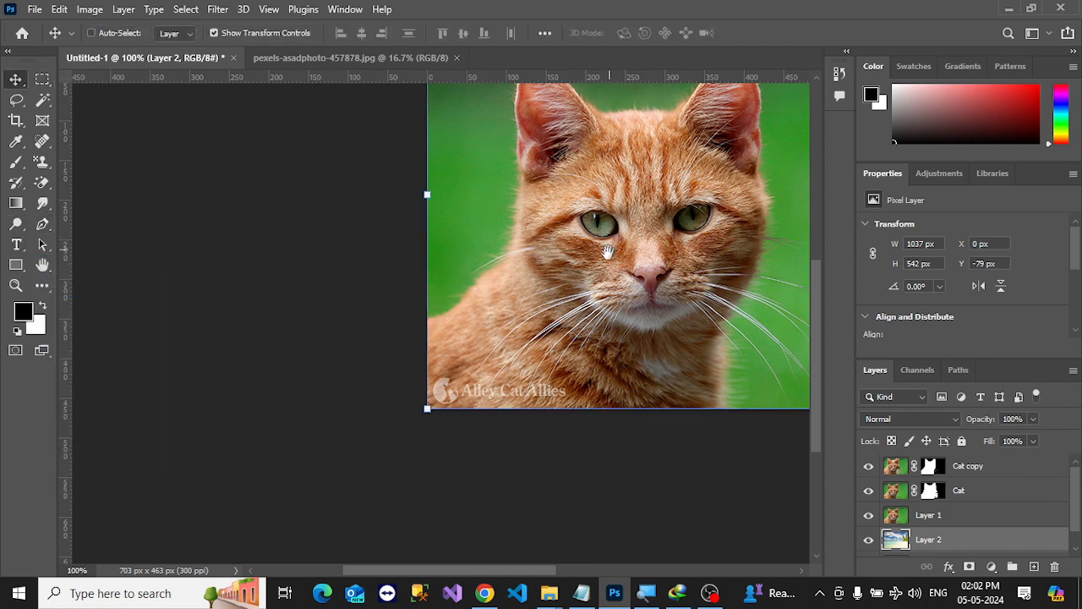
pyautogui.moveTo(608, 252); pyautogui.dragTo(566, 271)
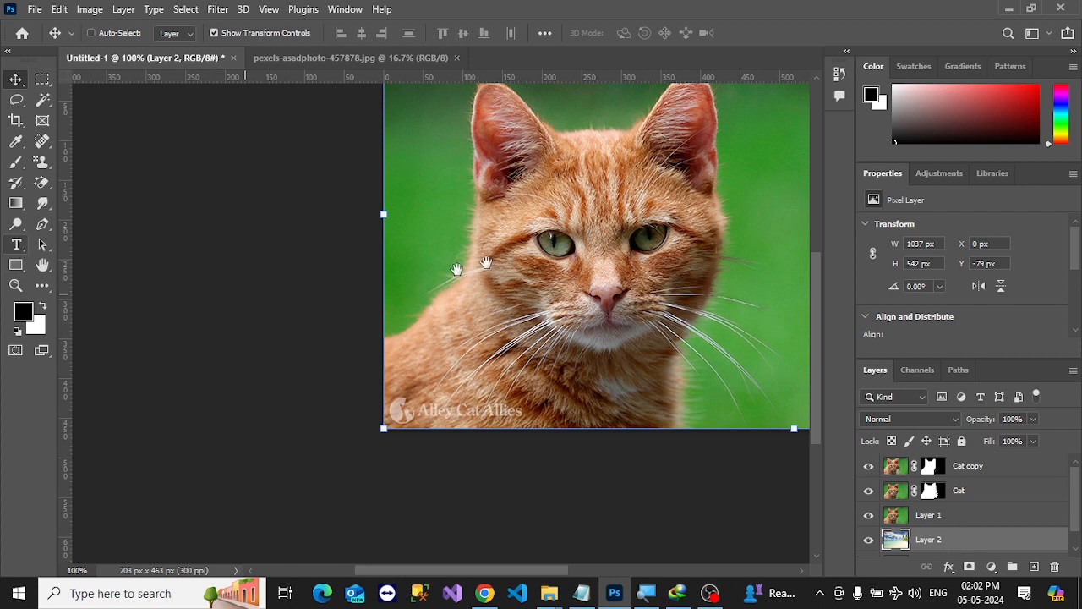
pyautogui.moveTo(604, 252); pyautogui.dragTo(524, 311)
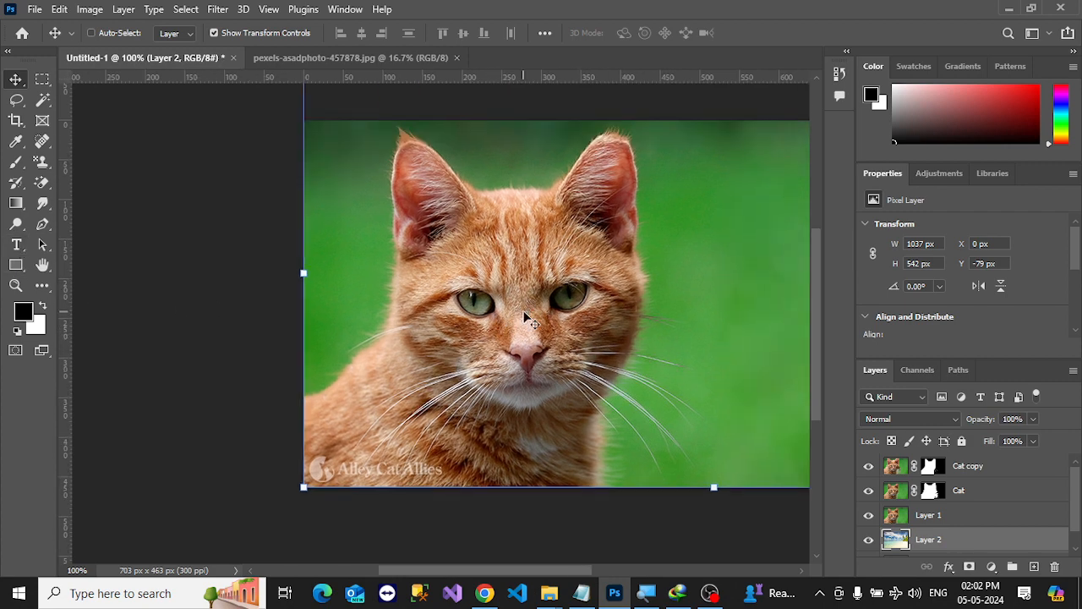
pyautogui.hotkey('ctrl', 'space')
pyautogui.press('space')
pyautogui.moveTo(457, 326); pyautogui.dragTo(423, 345)
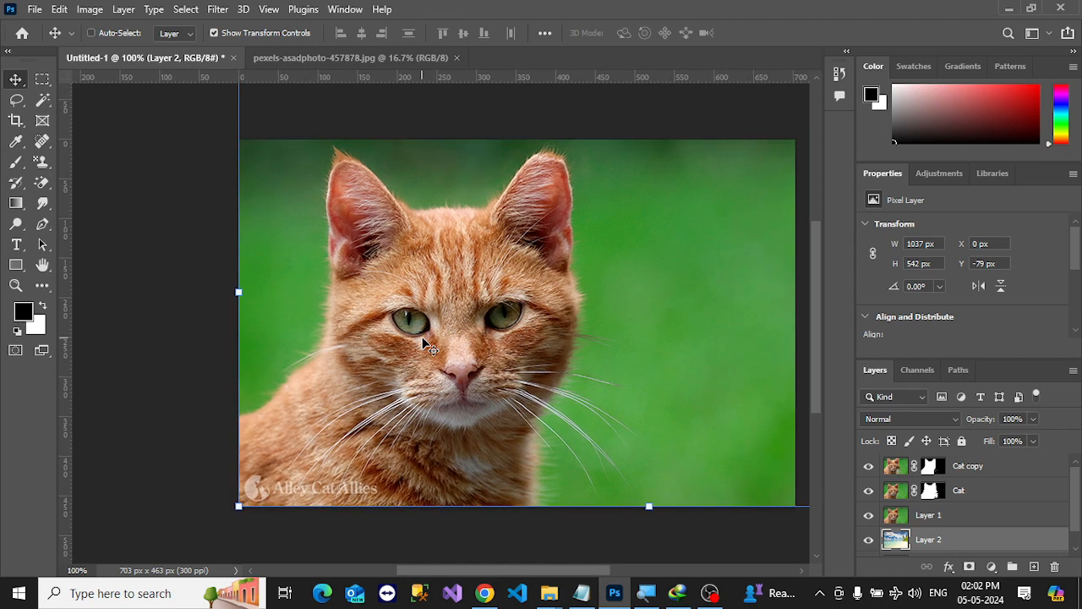
pyautogui.hotkey('ctrl', '-')
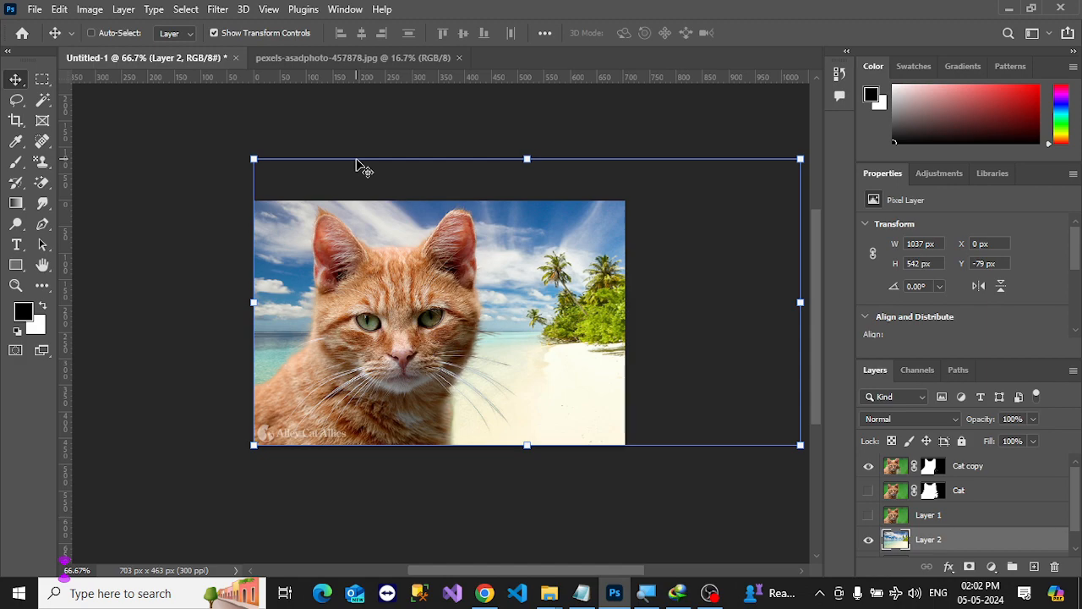
pyautogui.hotkey('alt', 'Tab')
pyautogui.press('Tab')
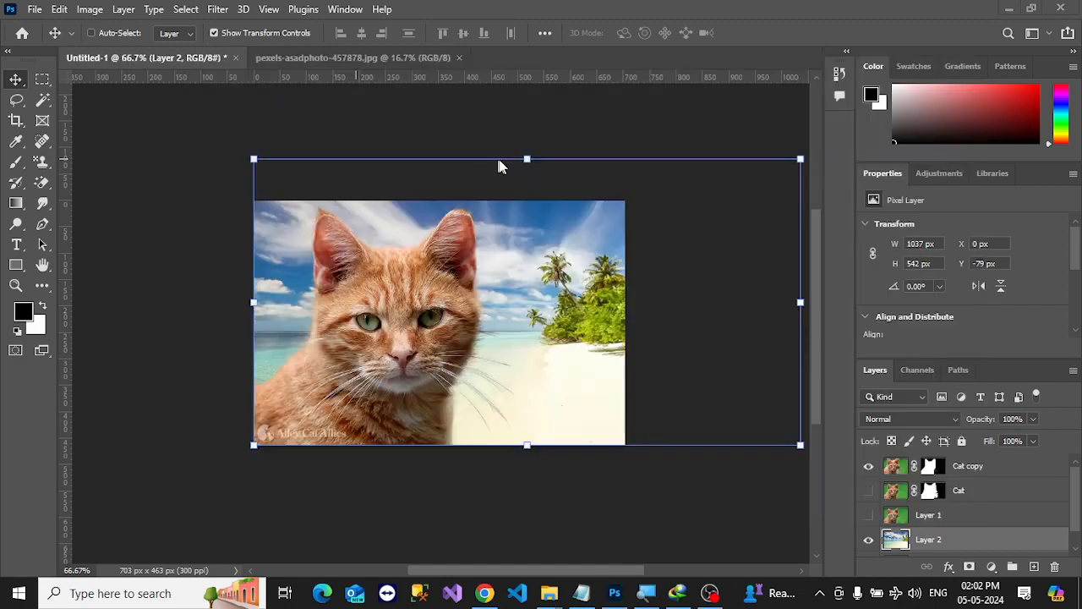